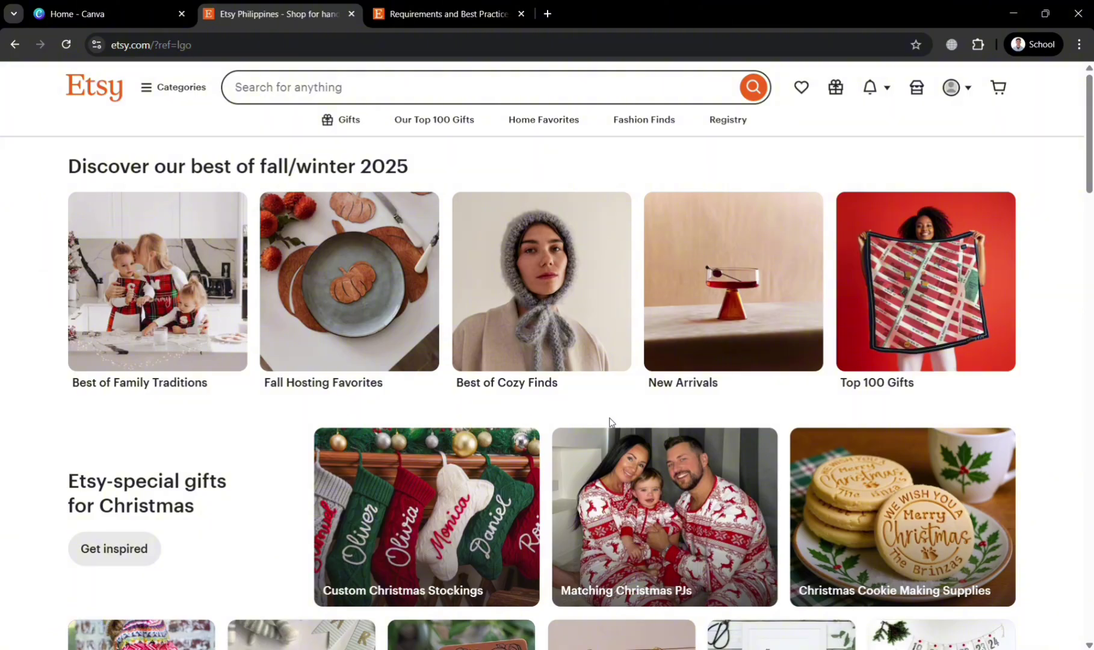
# Step: Look over the Etsy home page's featured collections, deals and shop sections, and the list of product categories
pyautogui.scroll(-10, 511, 400)
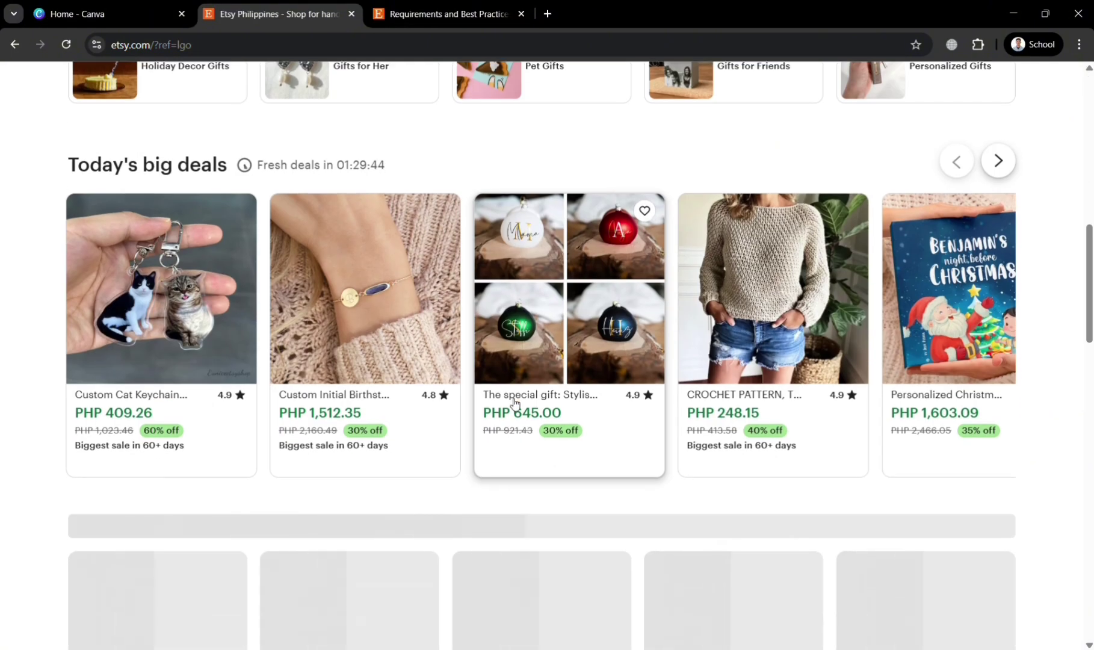
pyautogui.scroll(2, 516, 398)
pyautogui.scroll(10, 516, 399)
pyautogui.scroll(-2, 520, 388)
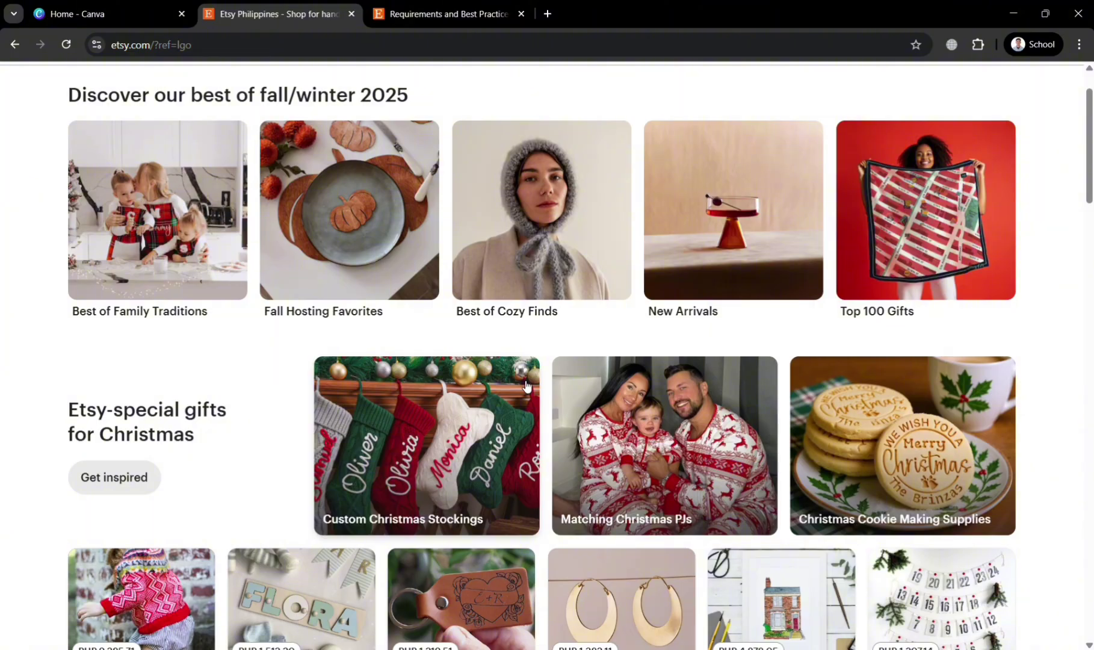
pyautogui.scroll(-8, 467, 415)
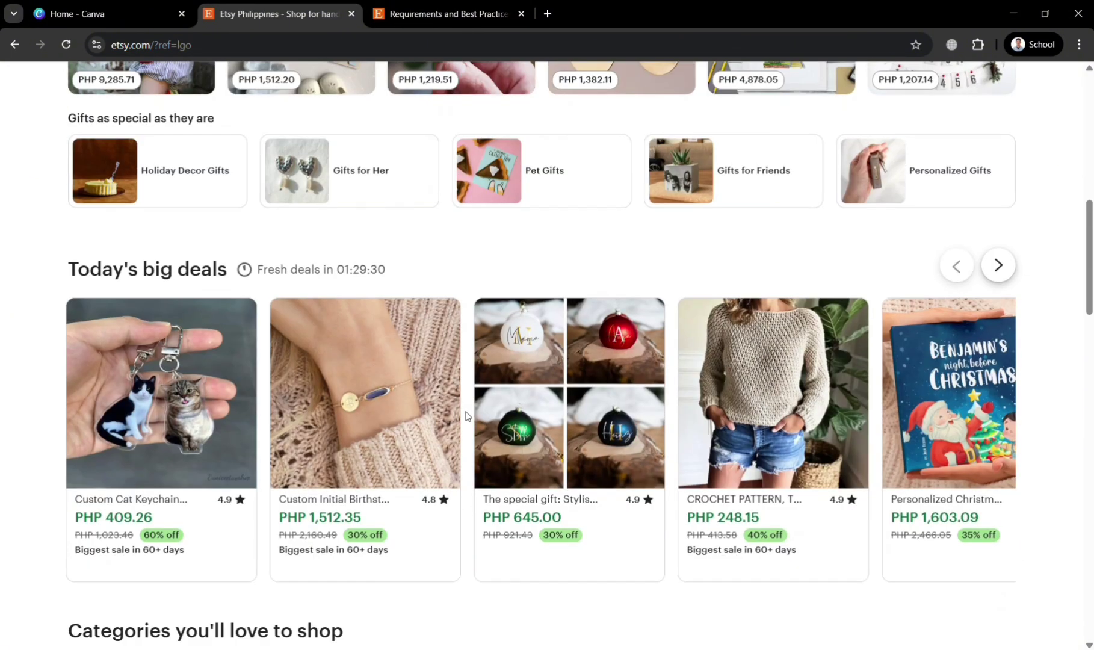
pyautogui.scroll(-5, 467, 415)
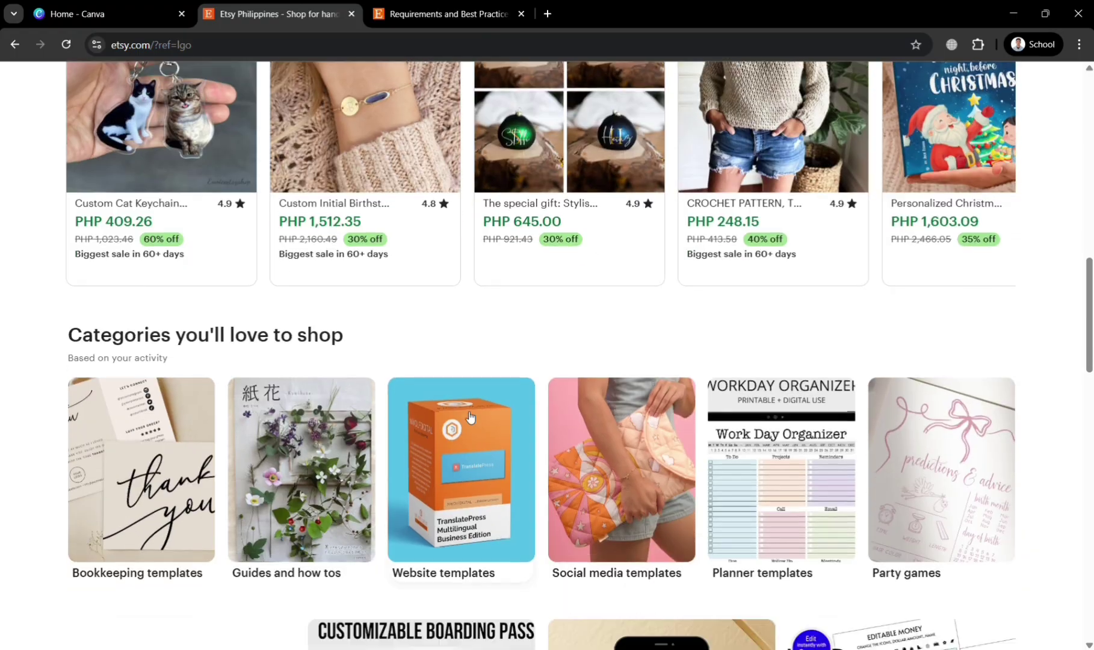
pyautogui.scroll(-11, 470, 416)
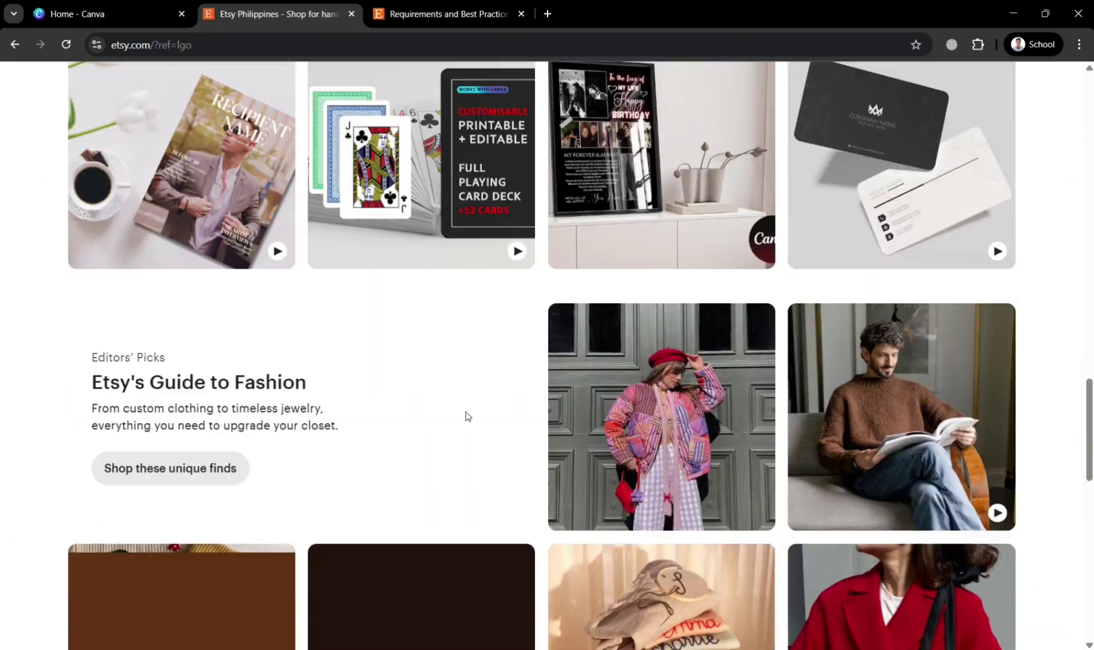
pyautogui.scroll(-13, 466, 415)
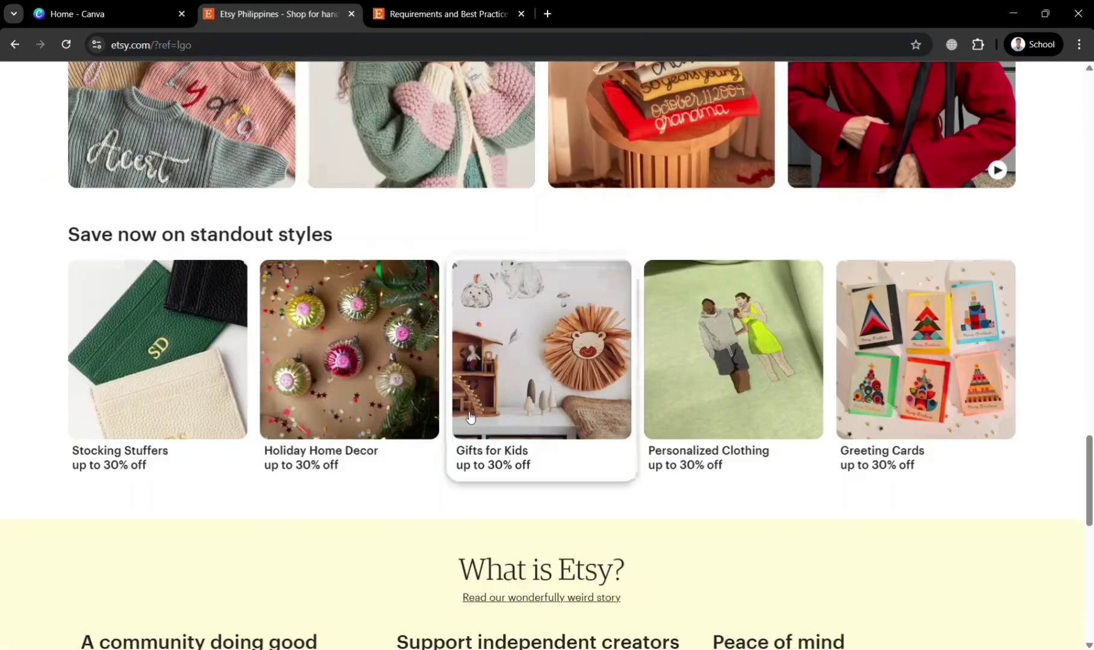
pyautogui.scroll(3, 474, 521)
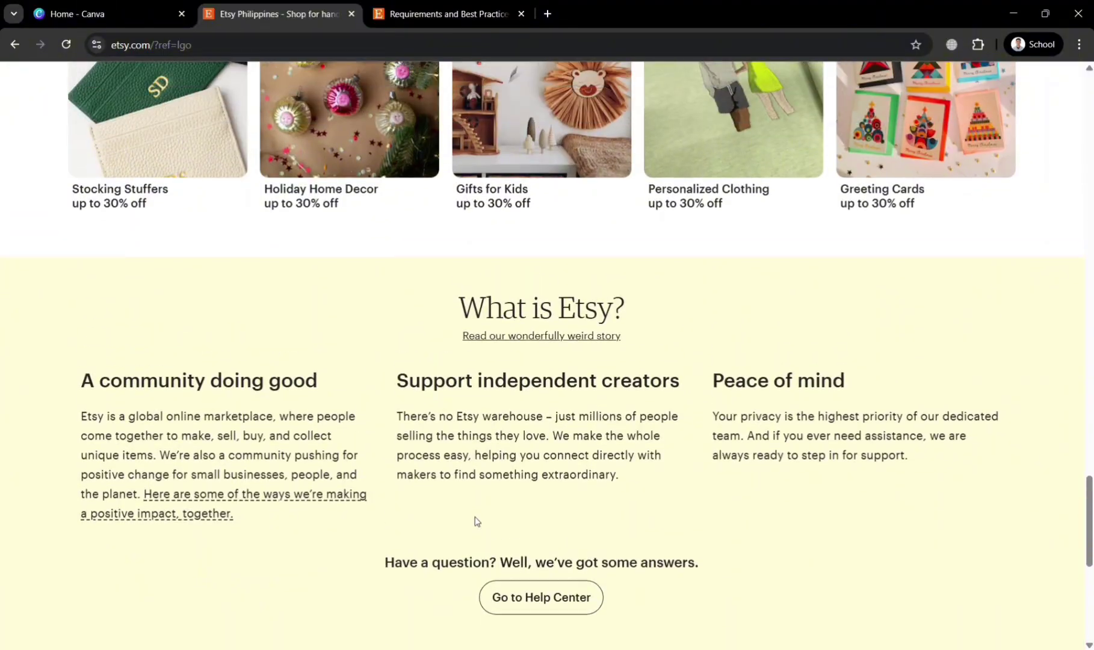
pyautogui.scroll(15, 482, 521)
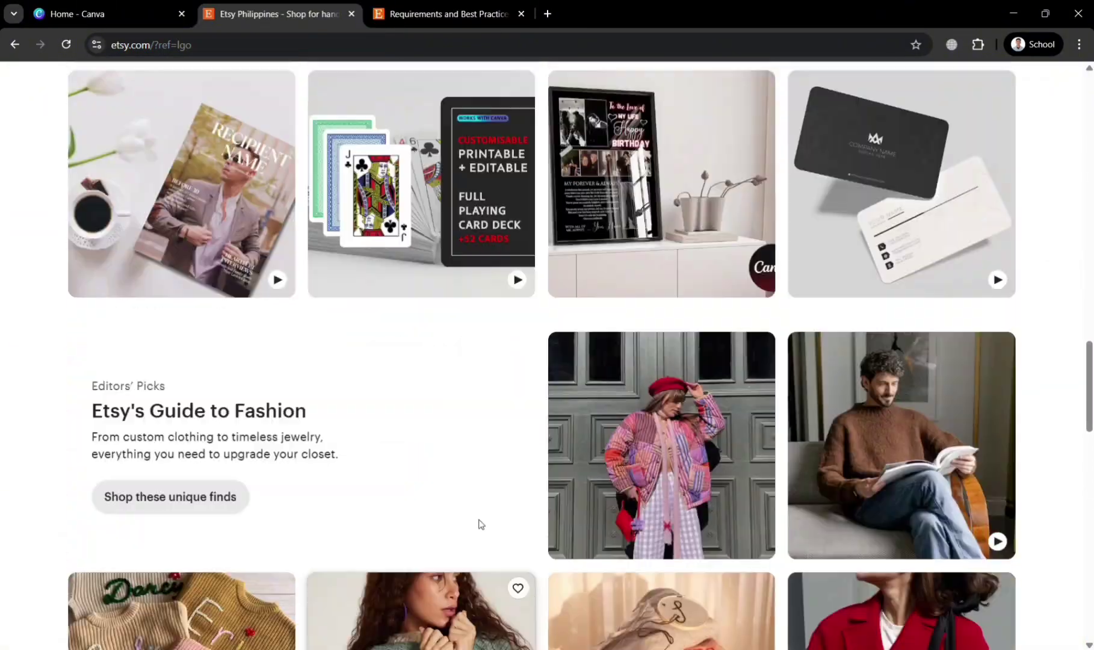
pyautogui.scroll(14, 485, 523)
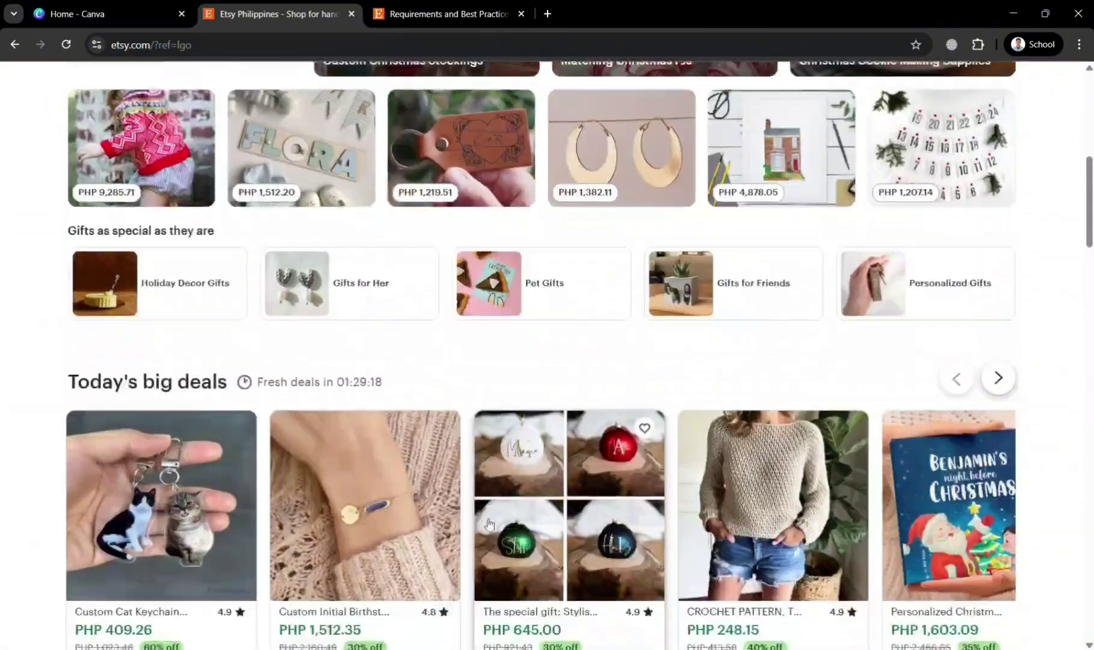
pyautogui.scroll(4, 486, 523)
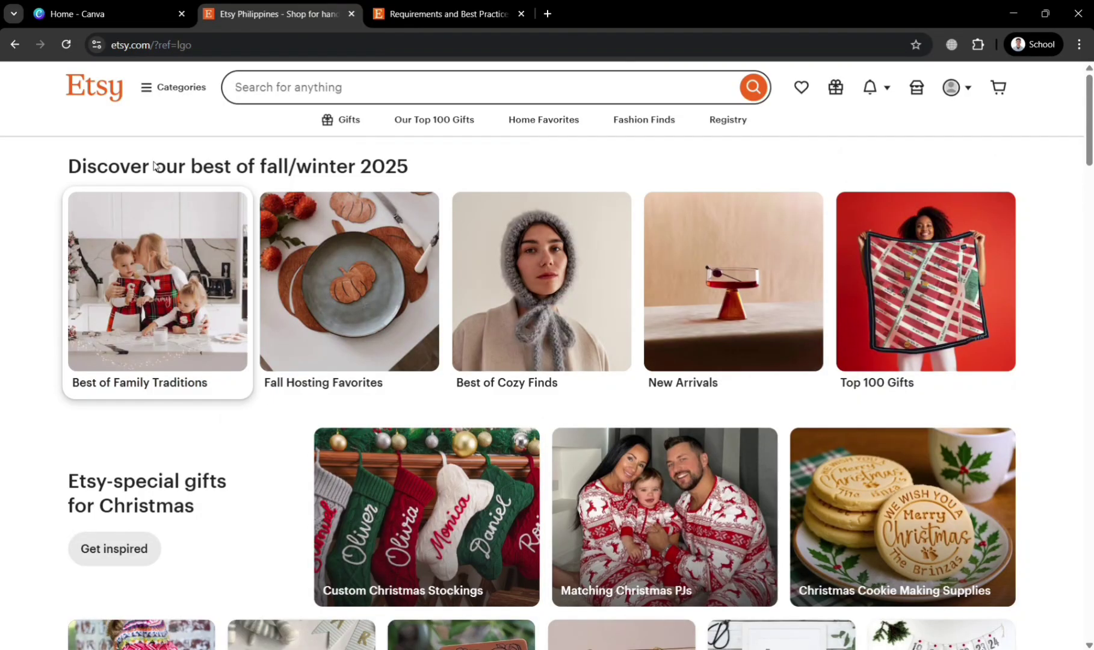
pyautogui.click(152, 97)
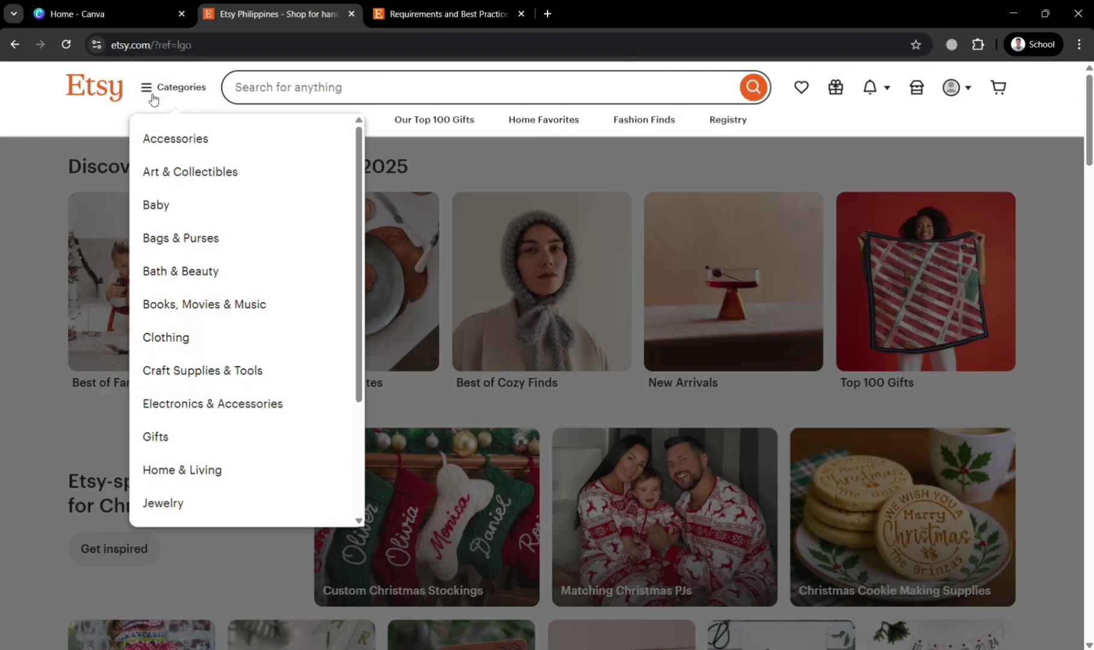
pyautogui.click(153, 97)
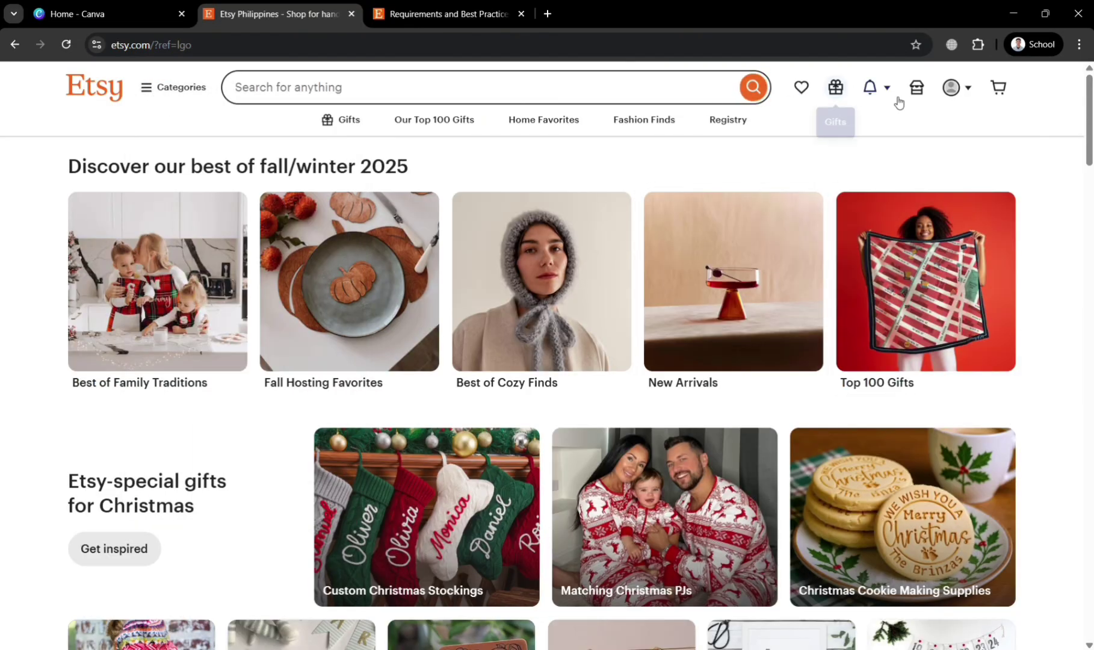
# Step: Search Etsy for "painting" and open LuxyStudioUA's custom oil painting from photo listing
pyautogui.click(287, 101)
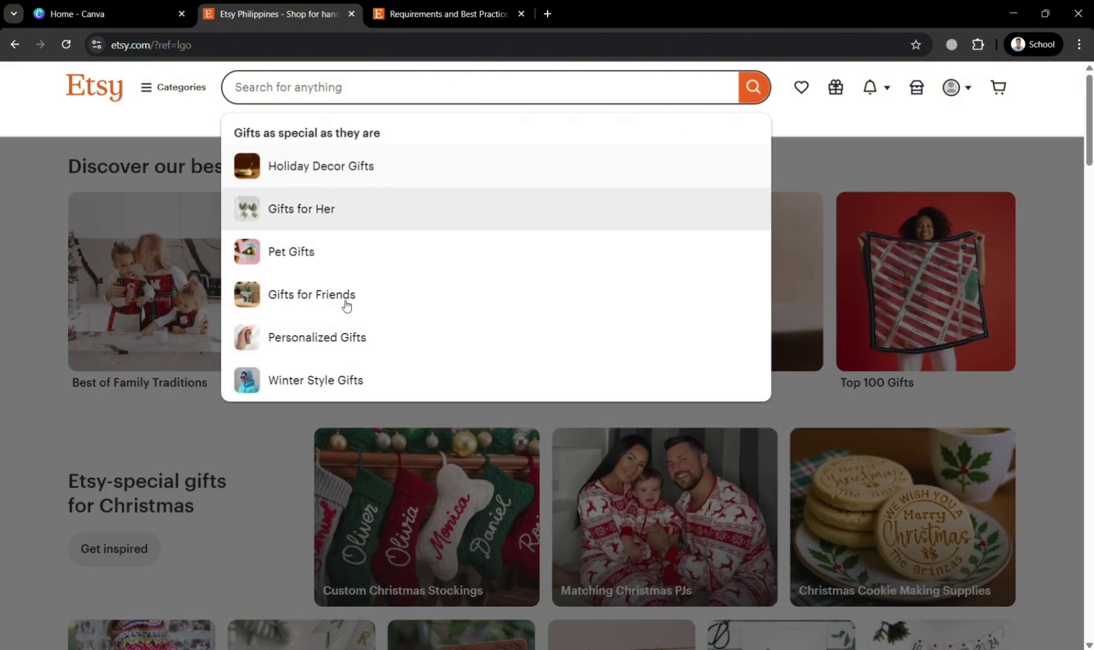
pyautogui.write('paintin')
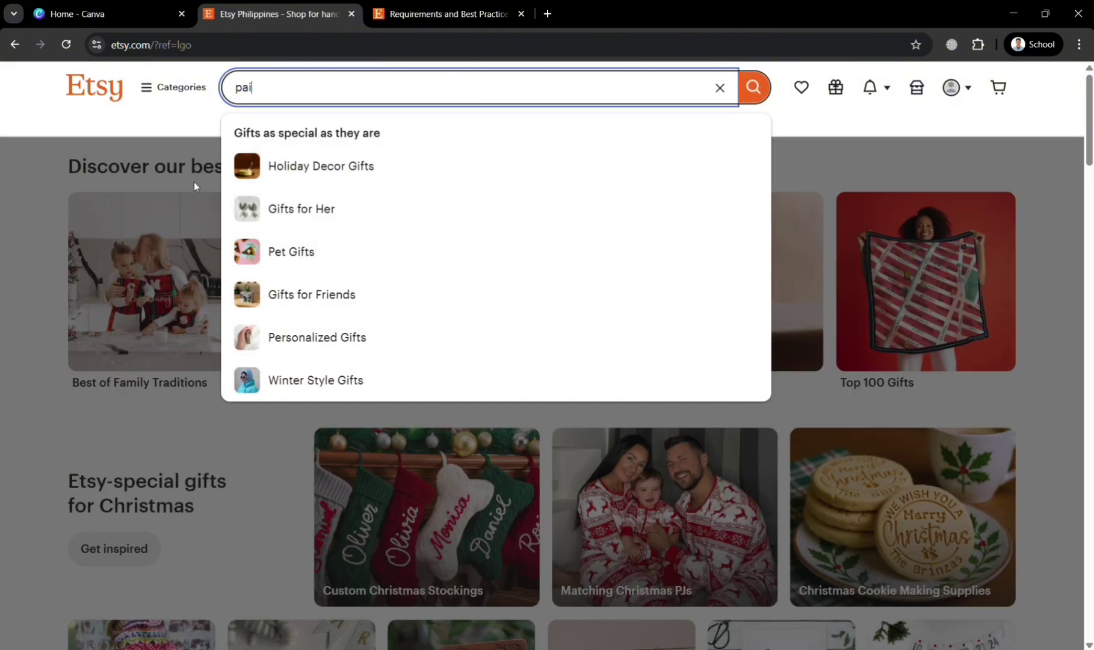
pyautogui.write('g')
pyautogui.press('Return')
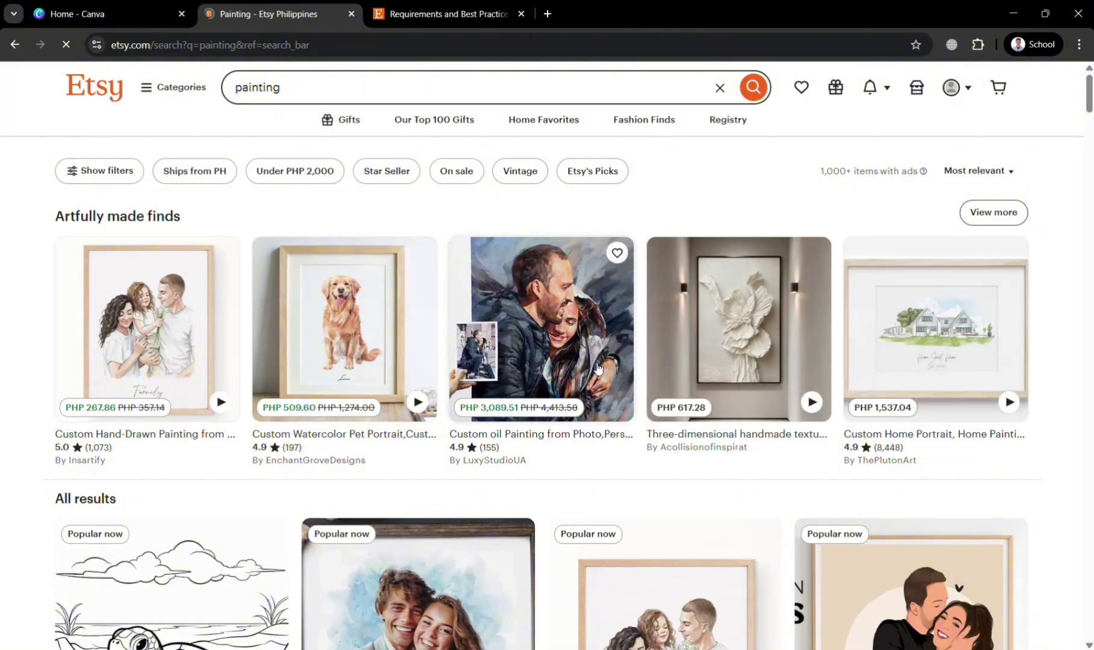
pyautogui.click(579, 364)
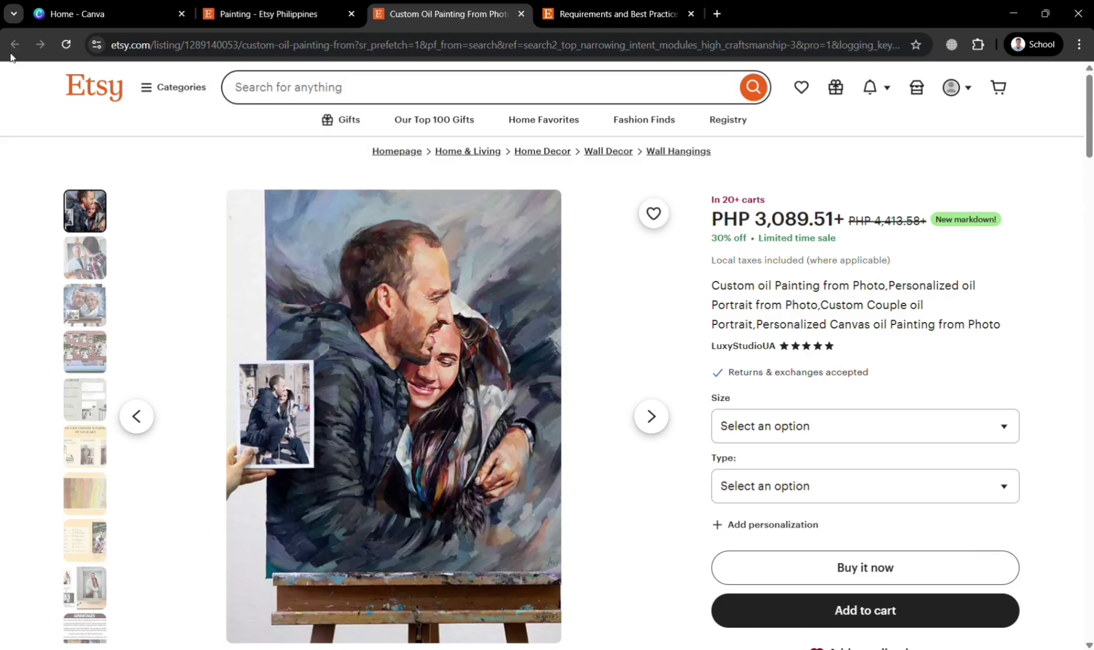
# Step: Return to the painting search results and look through the product photos under All results
pyautogui.click(274, 14)
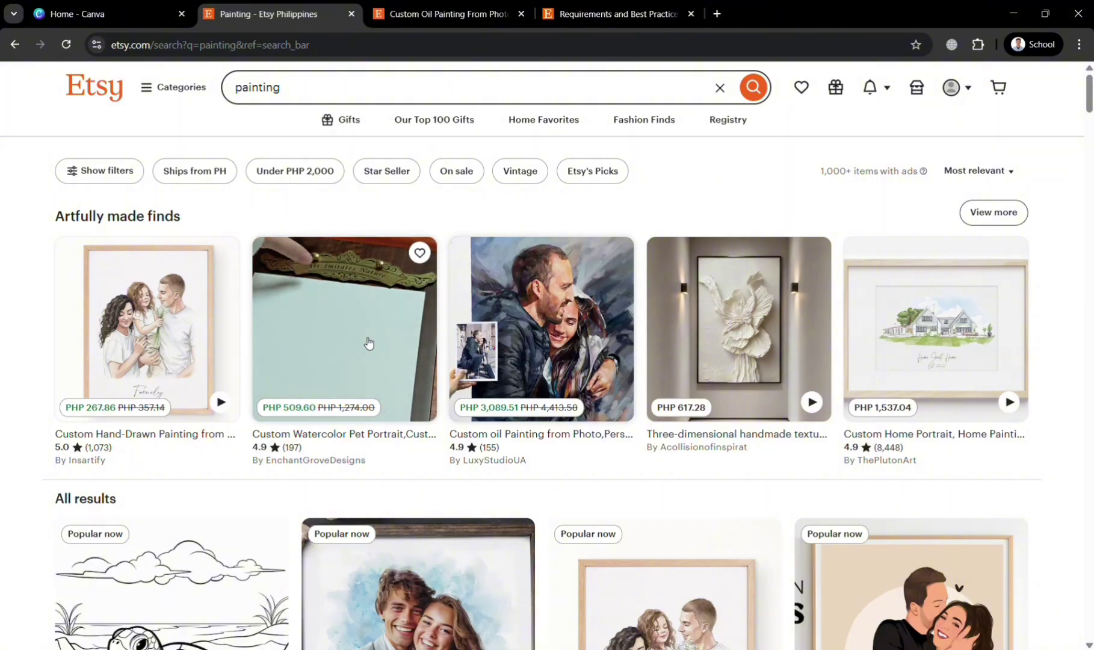
pyautogui.scroll(-5, 213, 407)
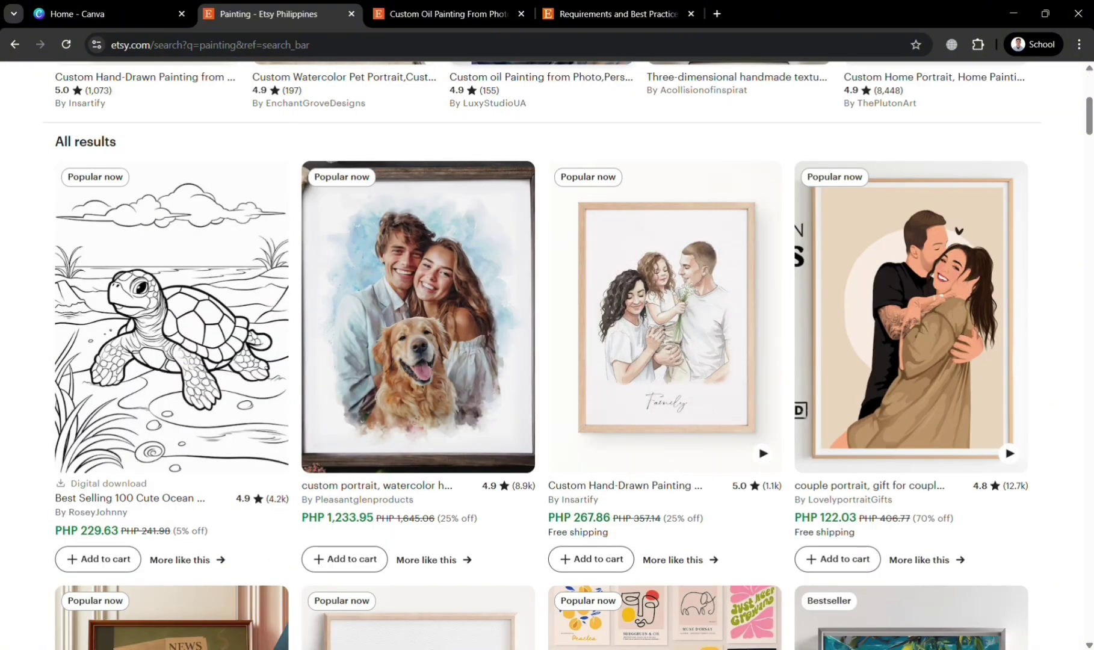
pyautogui.scroll(-3, 823, 249)
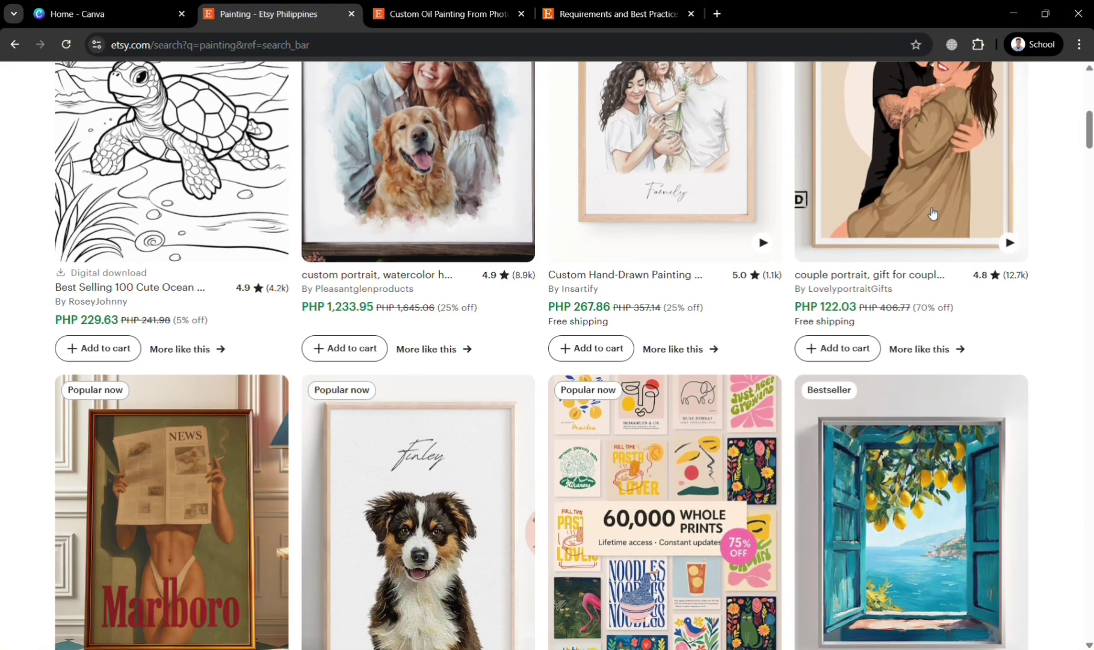
pyautogui.scroll(-4, 939, 295)
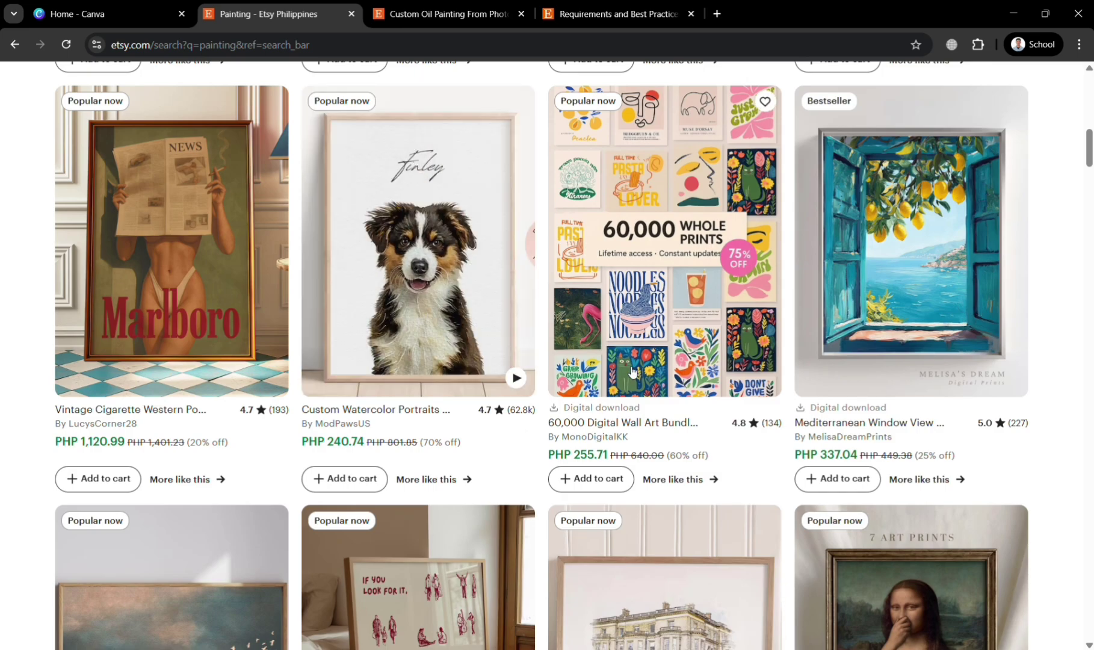
pyautogui.scroll(-7, 542, 373)
pyautogui.scroll(5, 537, 369)
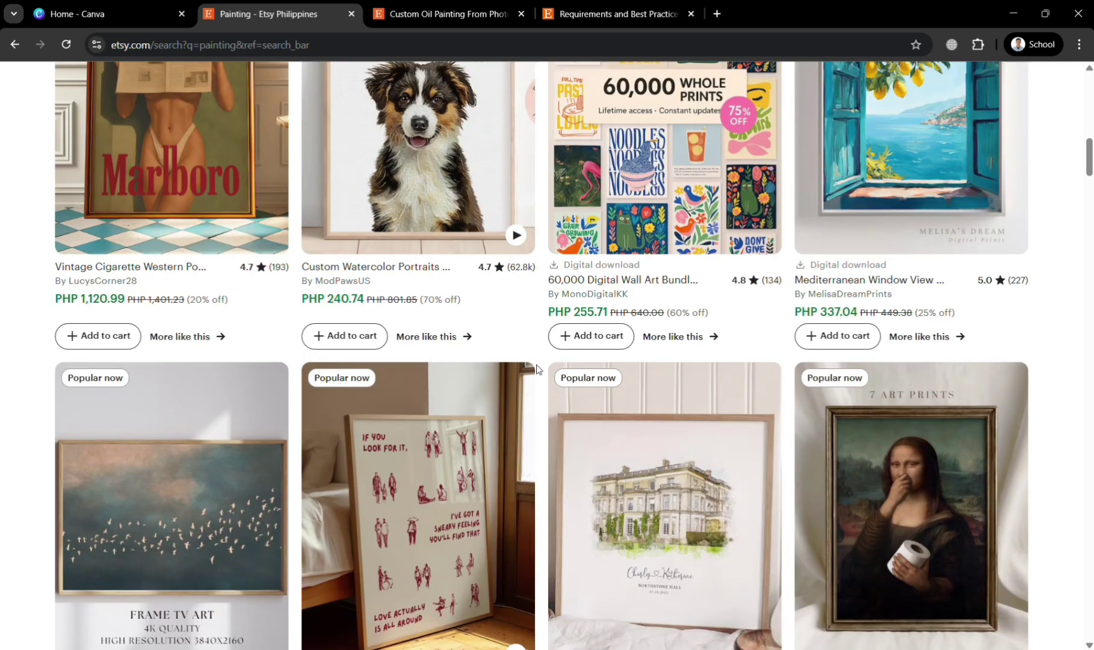
# Step: Open the ModPawsUS custom watercolor pet portrait listing and view its framed golden dog and cat photos
pyautogui.click(454, 189)
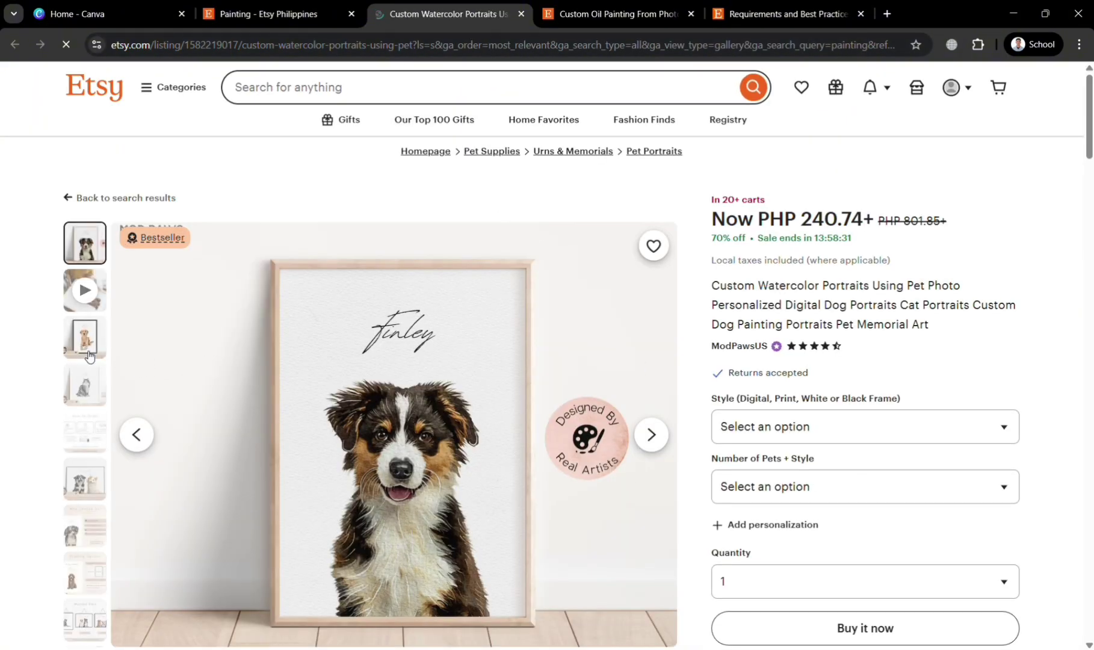
pyautogui.click(87, 352)
pyautogui.click(86, 400)
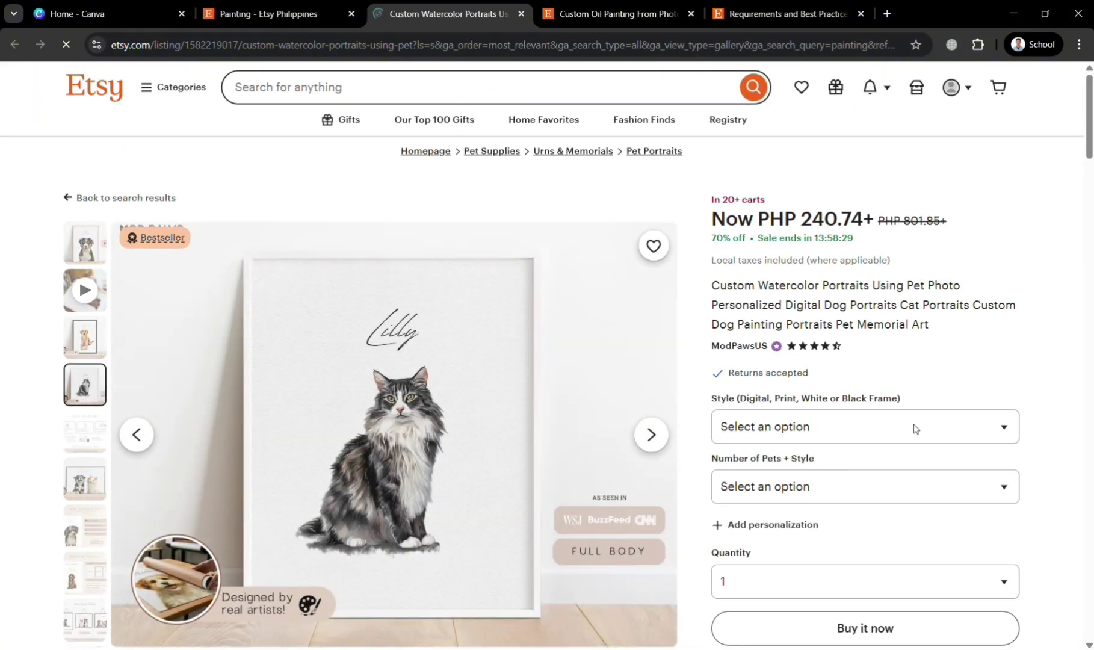
# Step: Examine the pet portrait listing's options, reviews, item details, shipping policies, shop information and similar items
pyautogui.scroll(-5, 517, 397)
pyautogui.scroll(3, 500, 394)
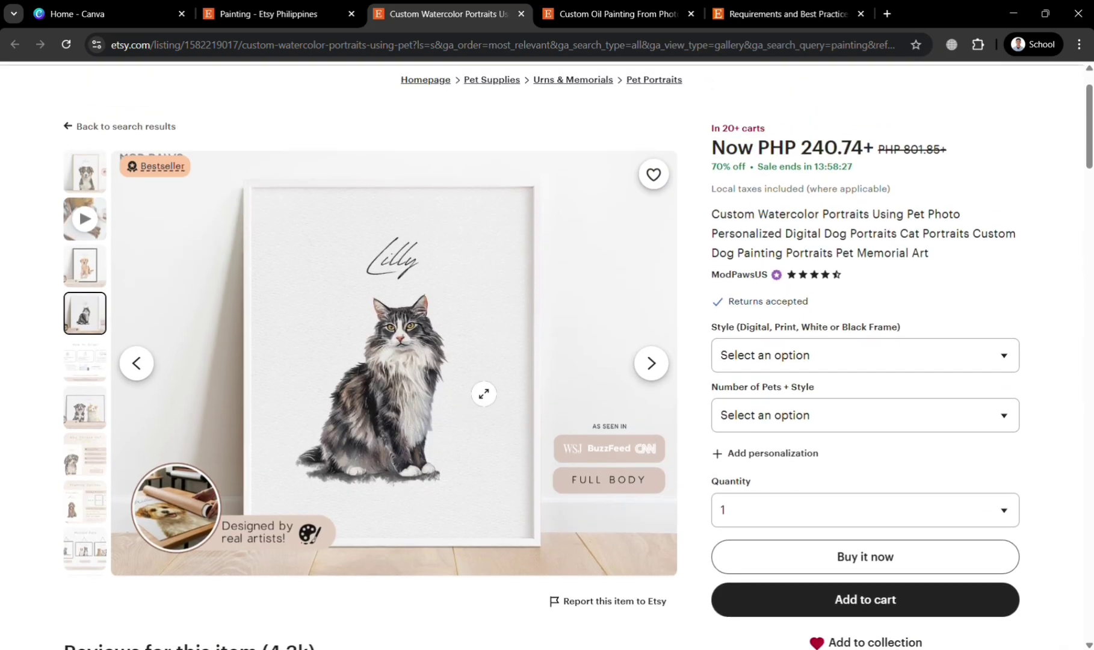
pyautogui.scroll(1, 539, 418)
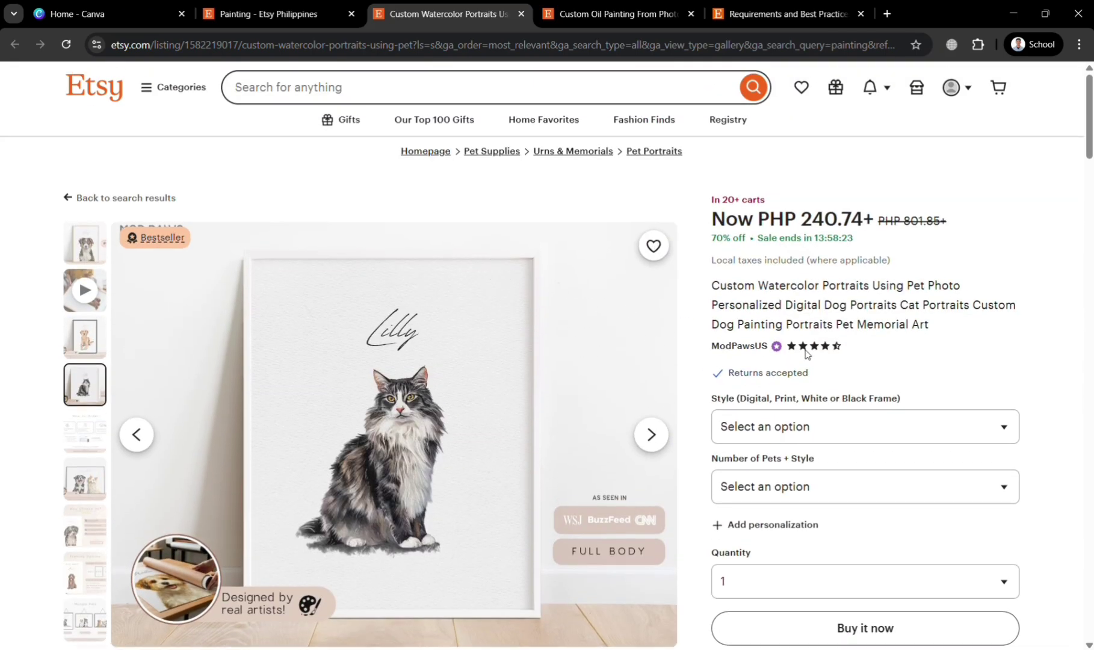
pyautogui.scroll(-10, 806, 354)
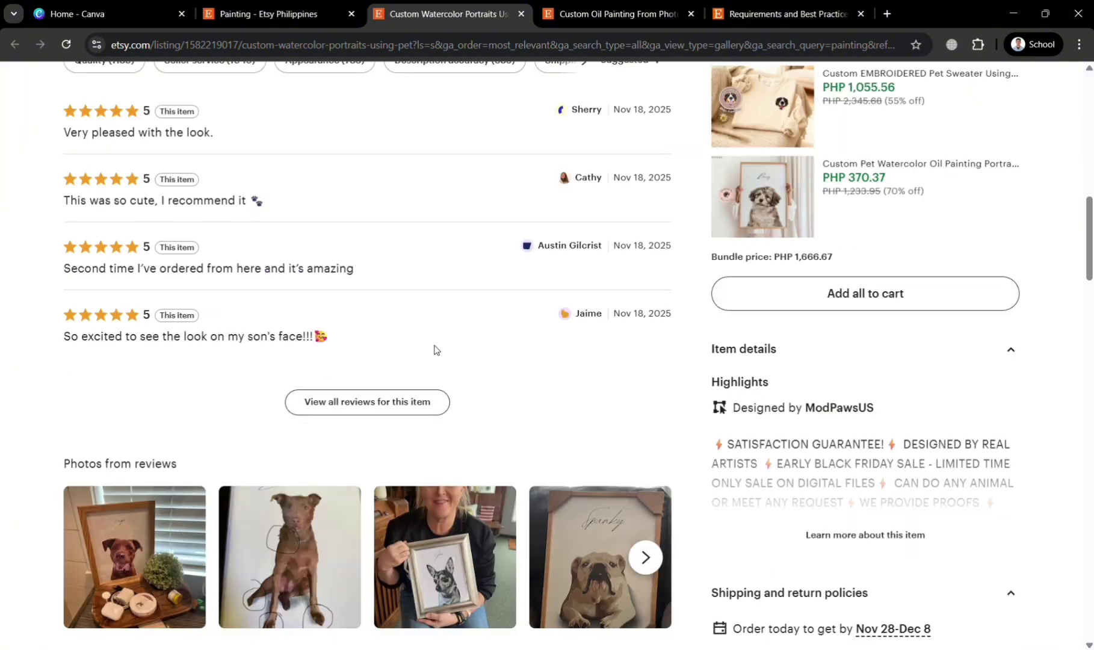
pyautogui.scroll(-2, 863, 391)
pyautogui.scroll(-1, 867, 470)
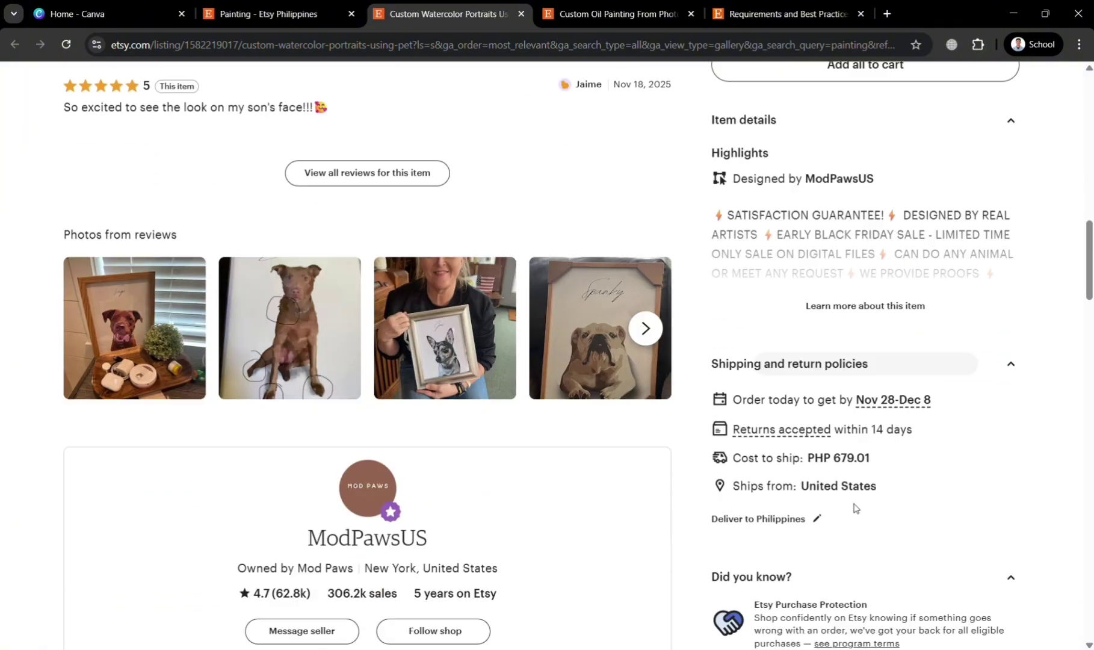
pyautogui.scroll(-6, 854, 508)
pyautogui.scroll(-8, 462, 421)
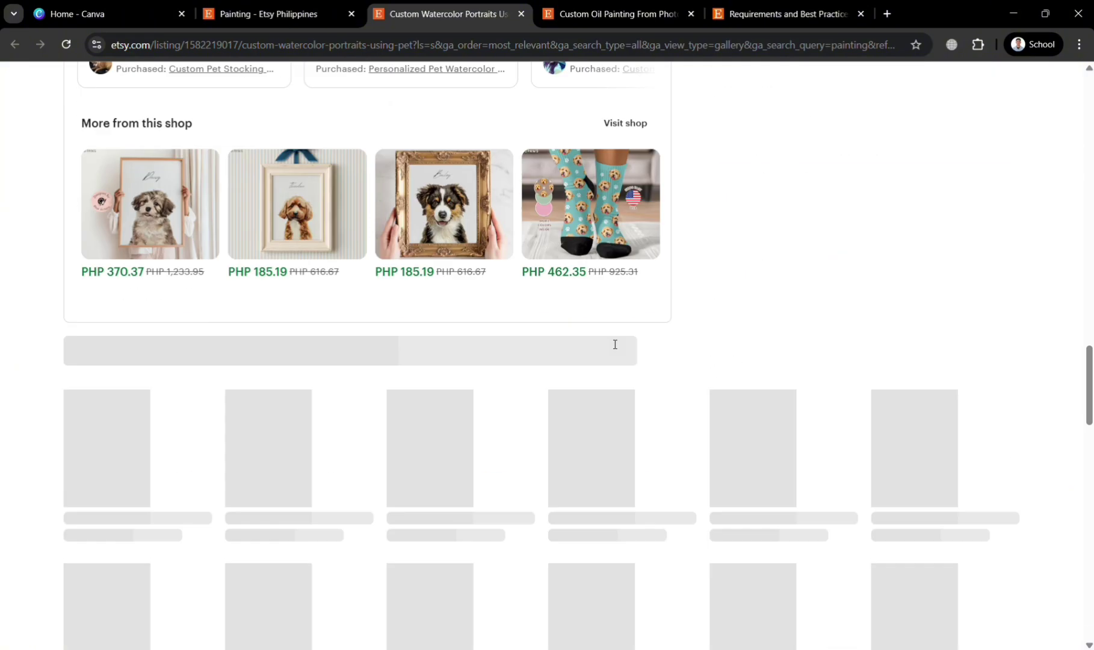
pyautogui.scroll(-3, 475, 409)
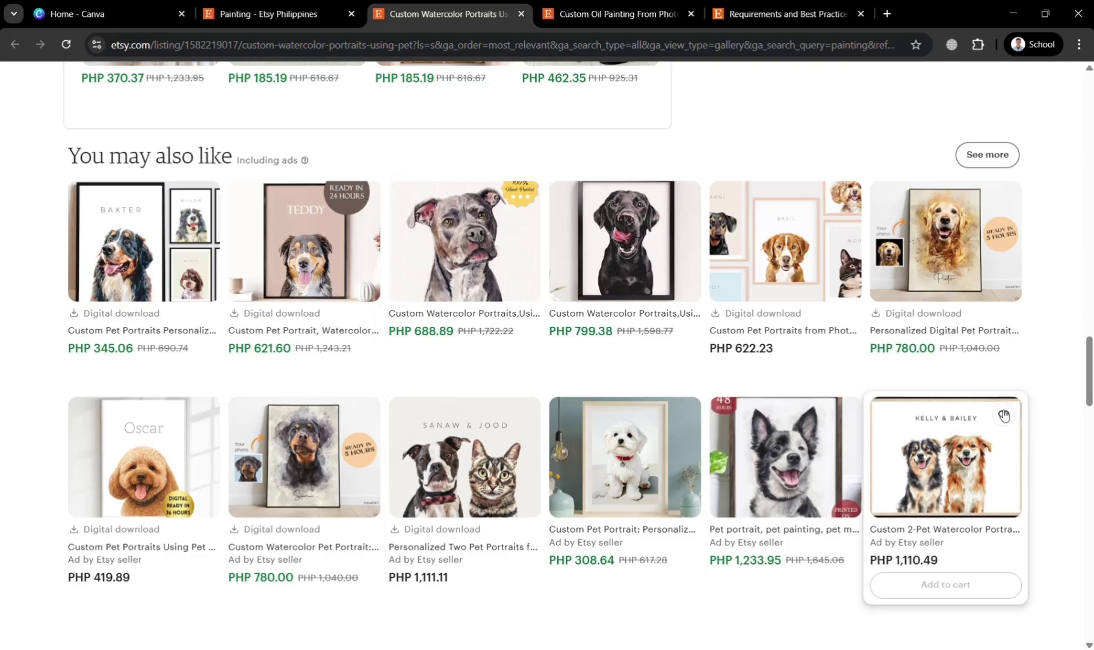
pyautogui.scroll(15, 861, 410)
pyautogui.scroll(20, 868, 390)
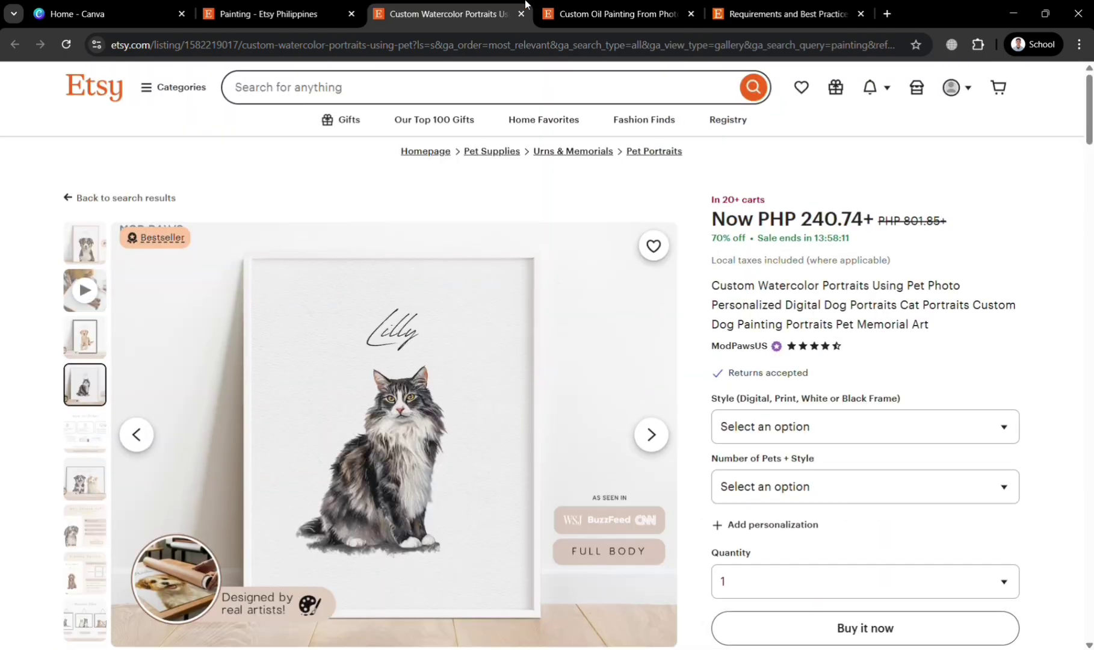
# Step: Switch to Canva and search its templates for "mockup"
pyautogui.click(90, 13)
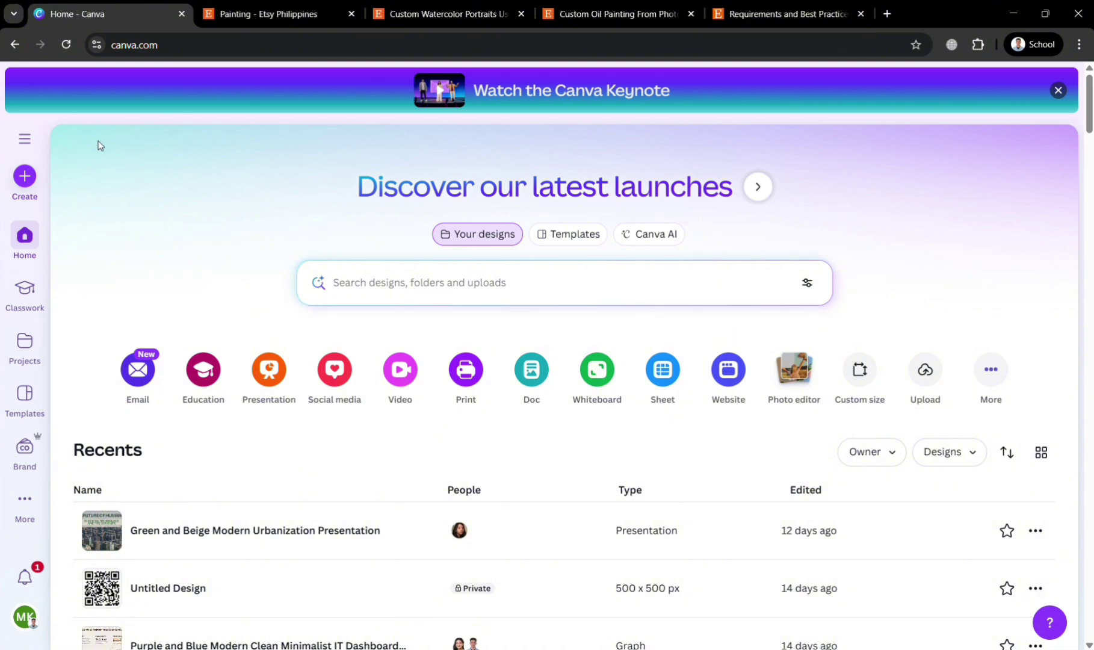
pyautogui.click(577, 241)
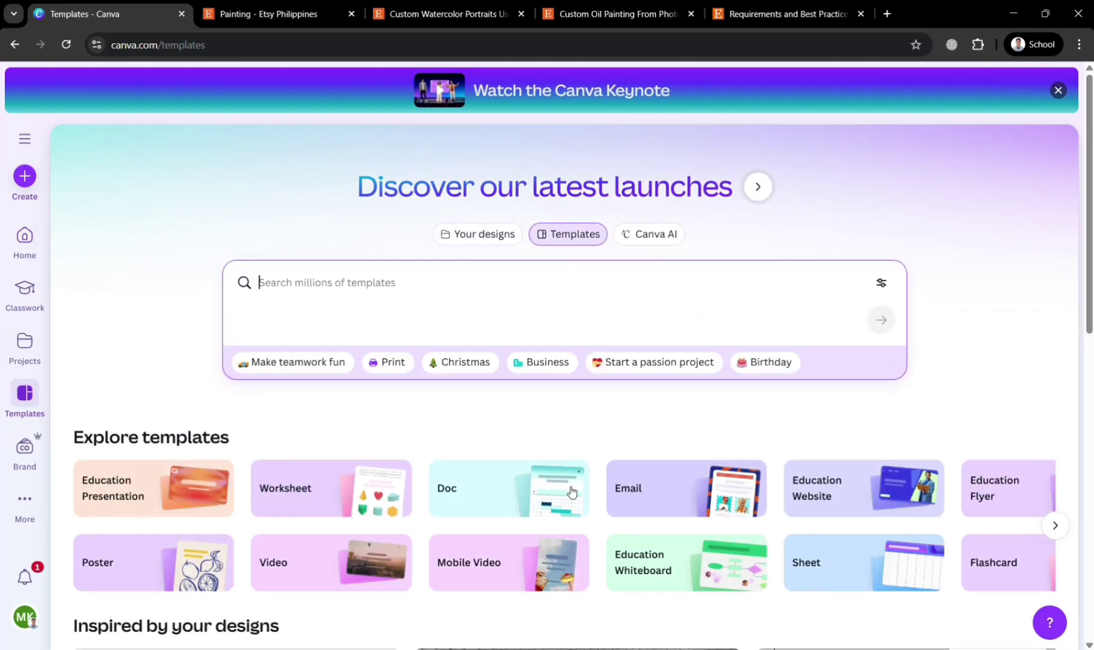
pyautogui.moveTo(1081, 201); pyautogui.dragTo(1081, 387)
pyautogui.scroll(7, 278, 281)
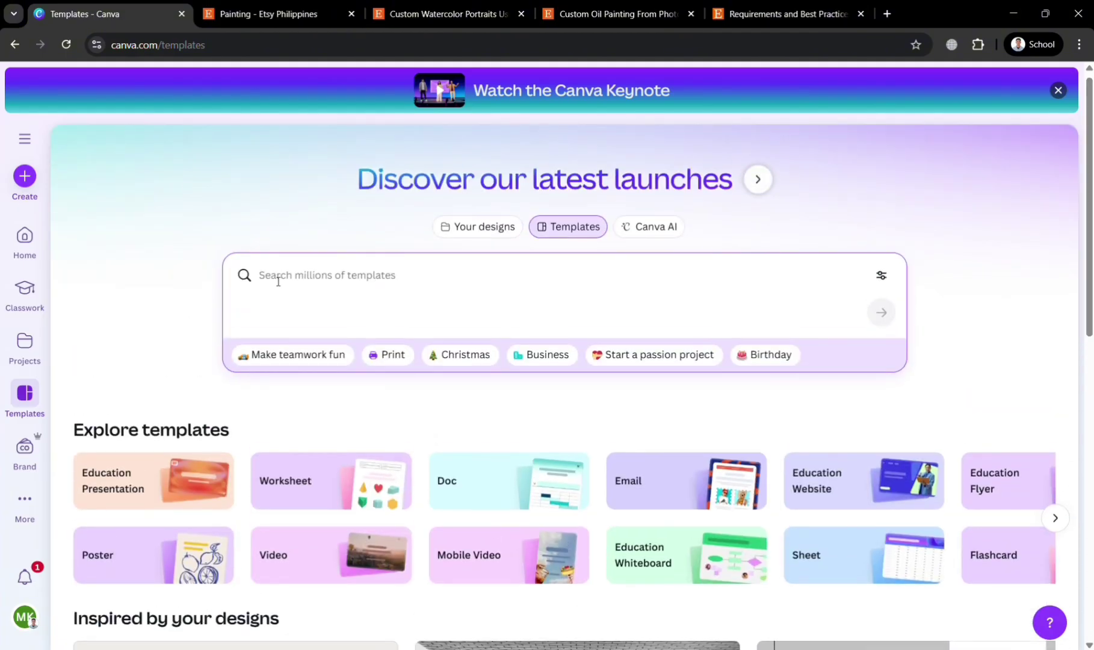
pyautogui.write('mockup')
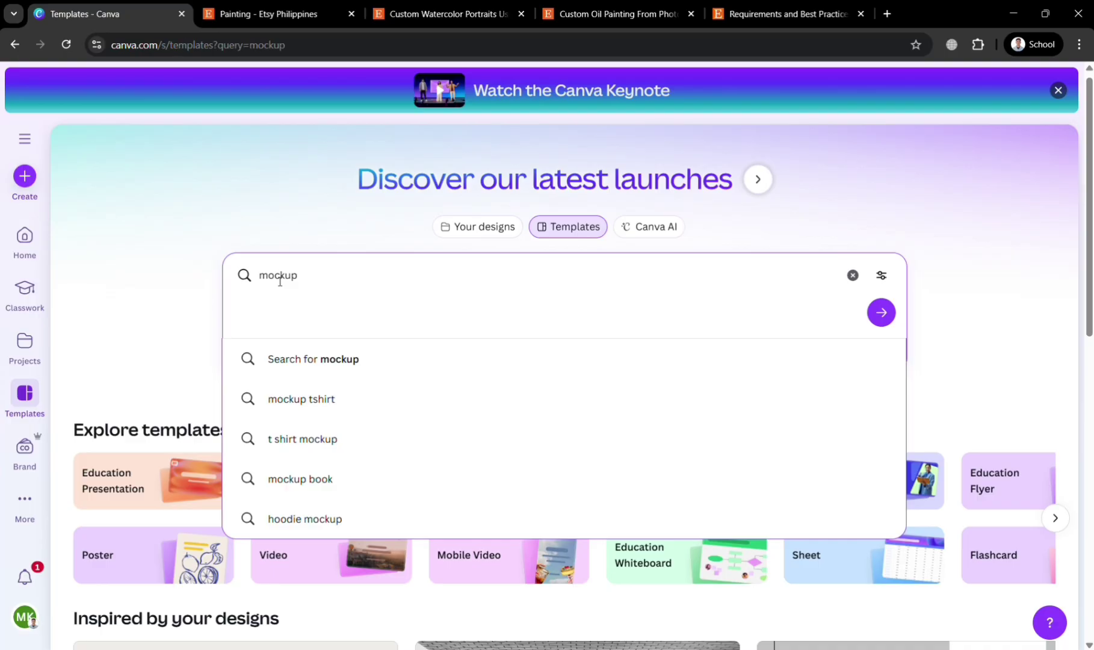
pyautogui.press('Return')
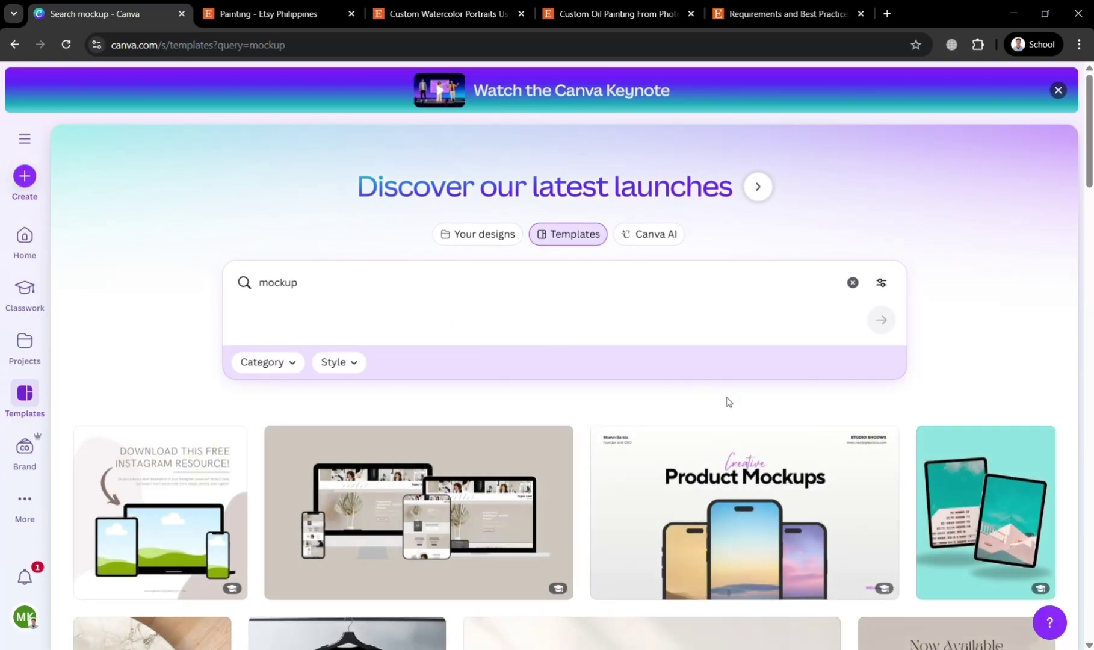
# Step: Look through the general mockup templates and refine the template search to "mockup painting"
pyautogui.scroll(-15, 728, 402)
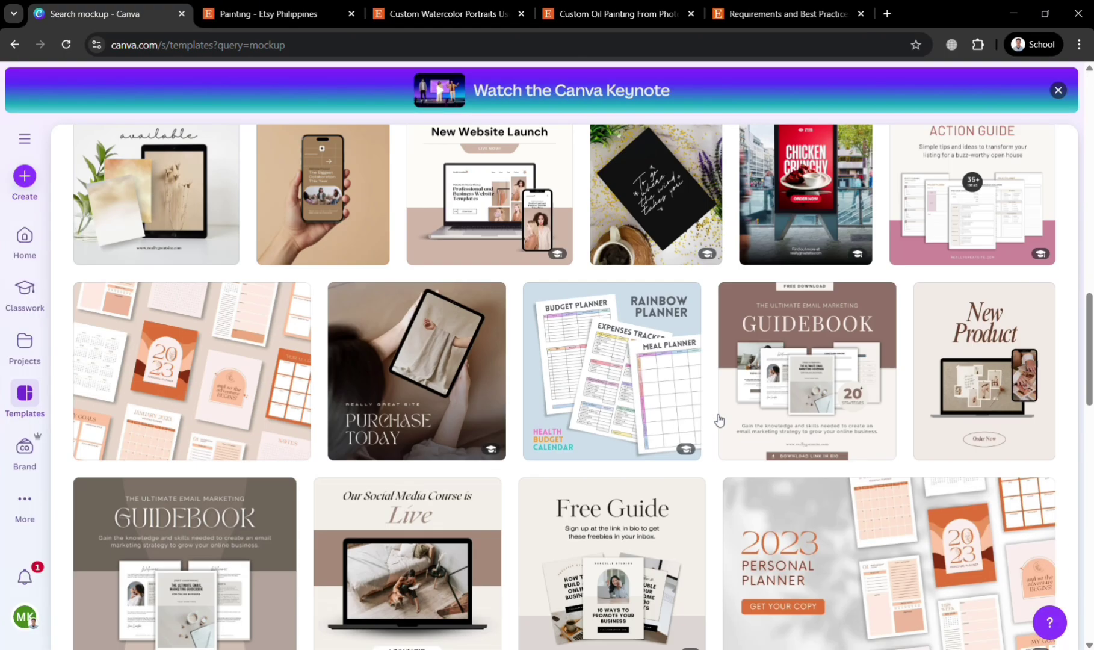
pyautogui.scroll(-5, 716, 421)
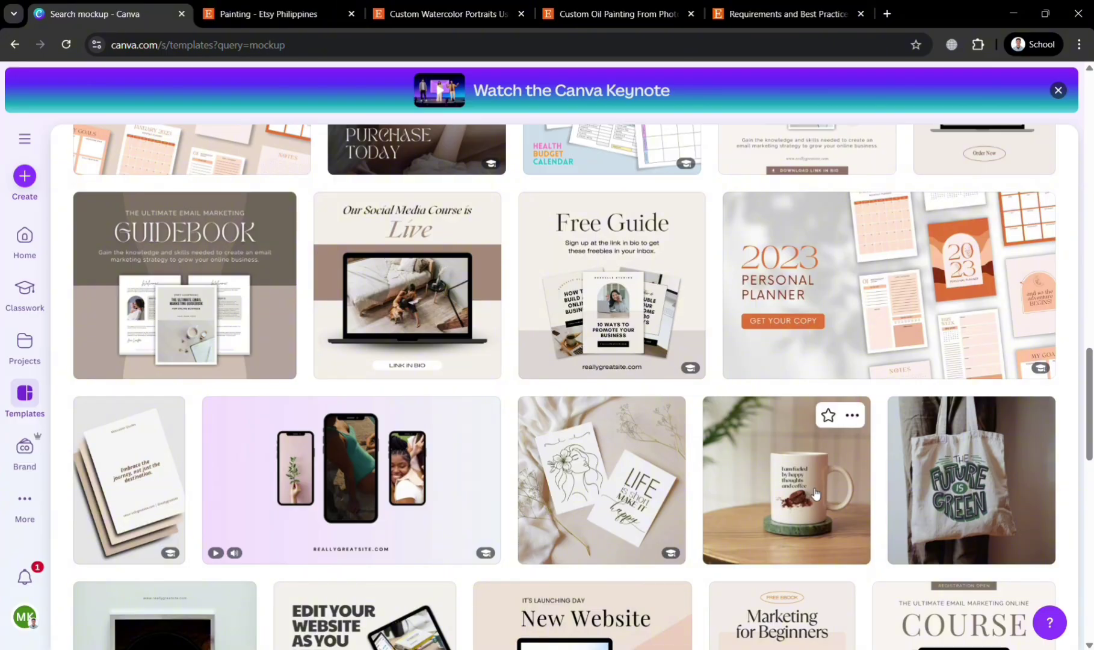
pyautogui.scroll(20, 956, 503)
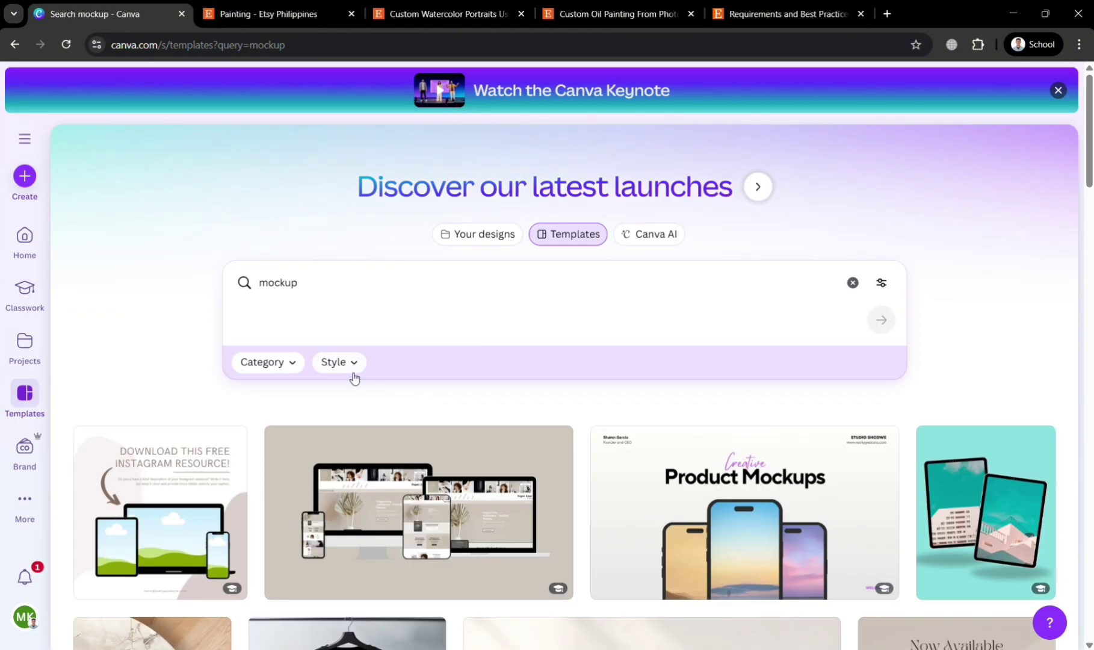
pyautogui.click(408, 287)
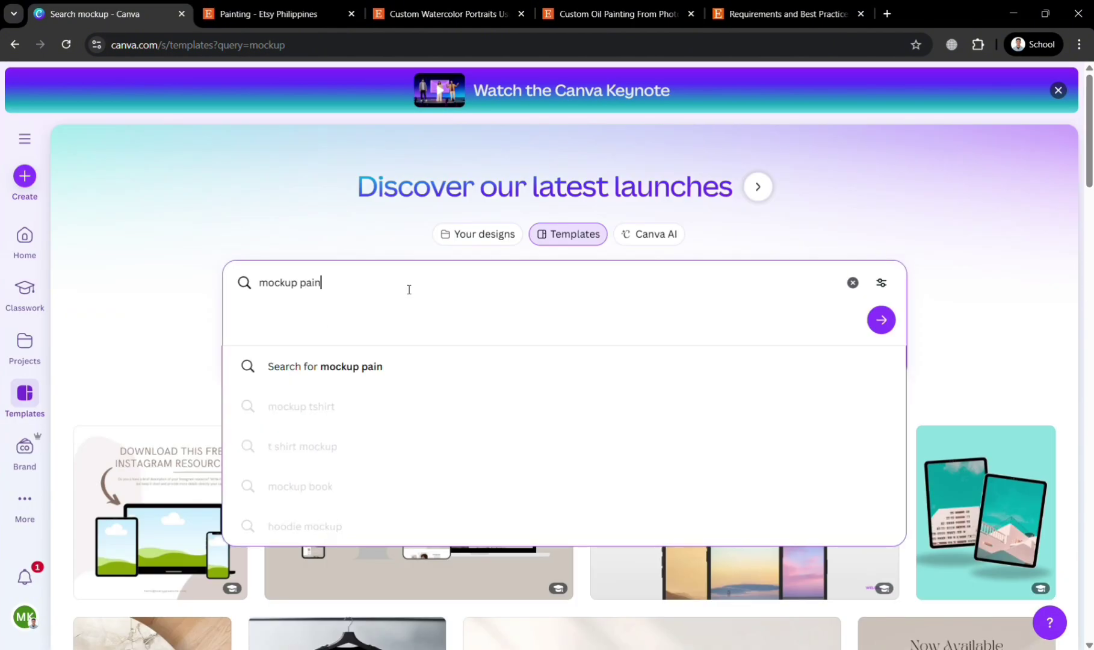
pyautogui.press('Return')
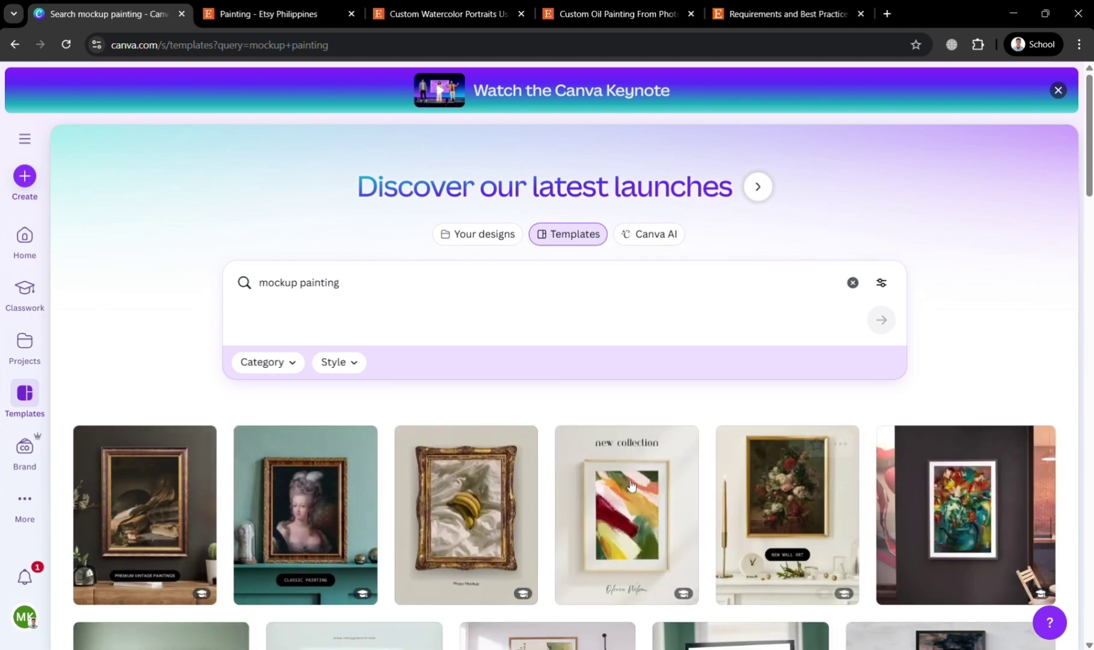
# Step: Browse the painting mockup templates, preview the teal "Classic Painting" template with its similar designs, and close the preview
pyautogui.scroll(-1, 470, 575)
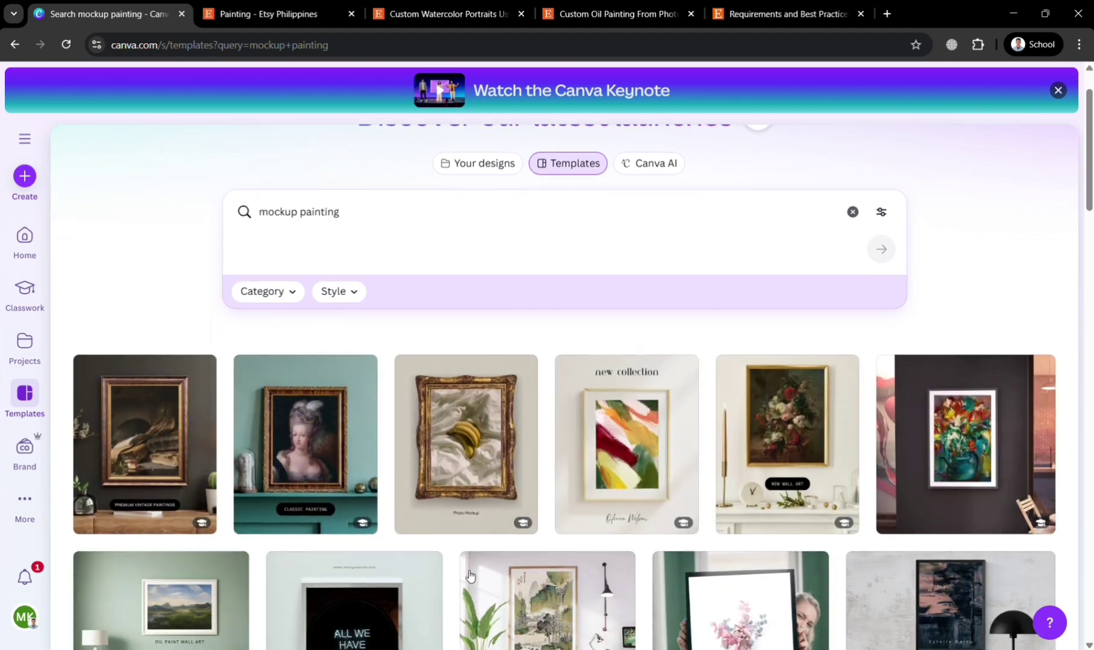
pyautogui.scroll(-1, 469, 576)
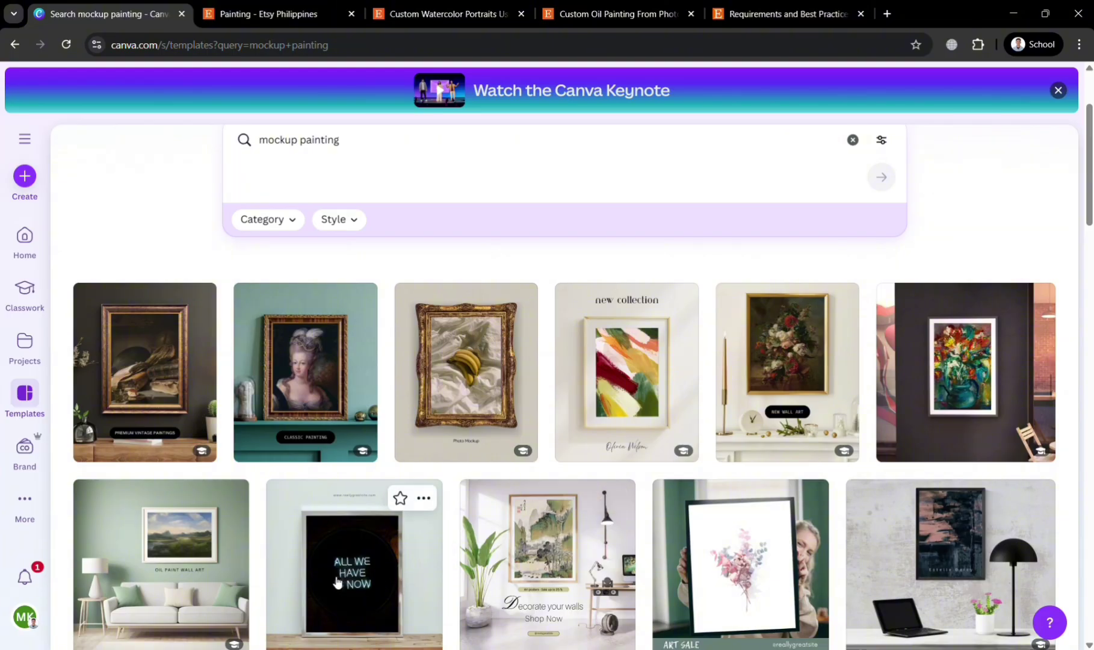
pyautogui.scroll(-2, 337, 581)
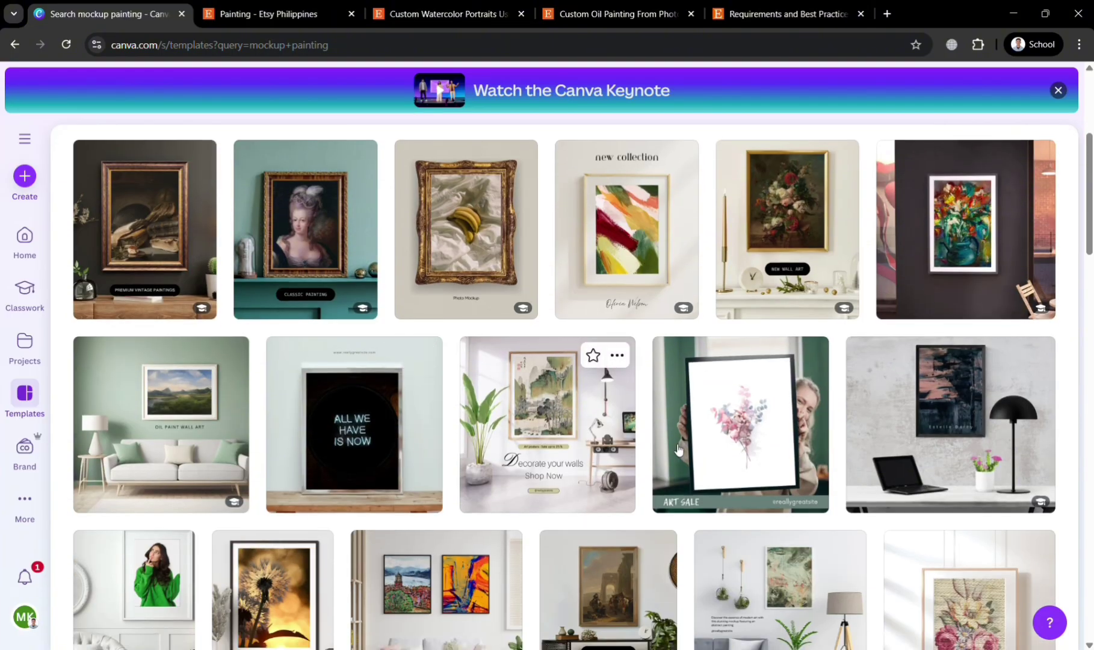
pyautogui.click(326, 209)
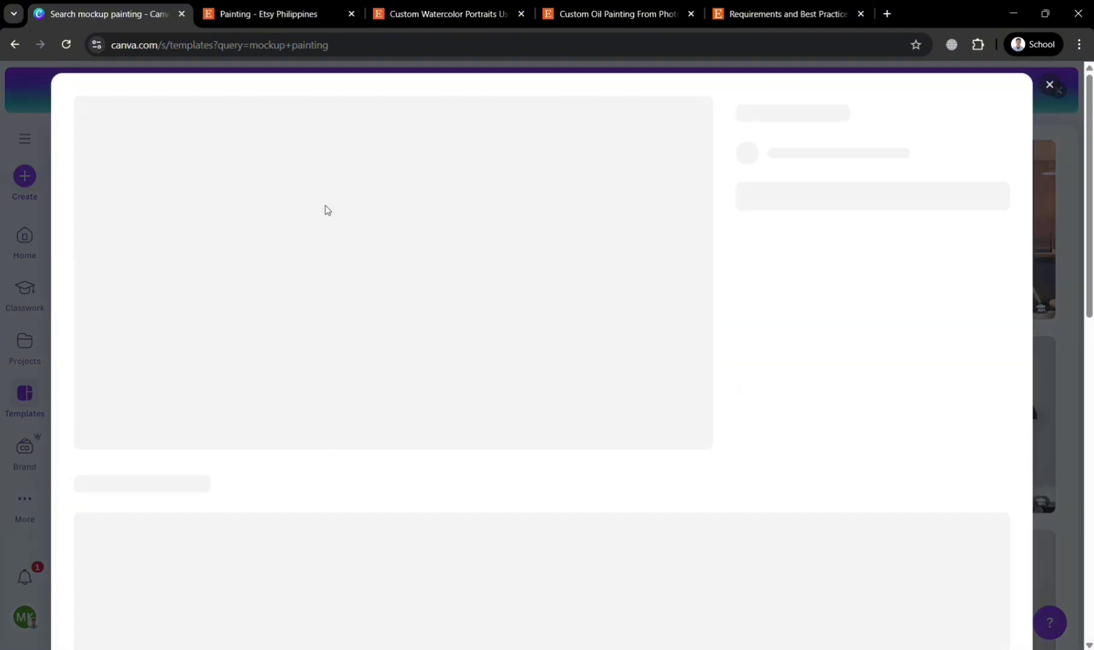
pyautogui.scroll(-4, 469, 413)
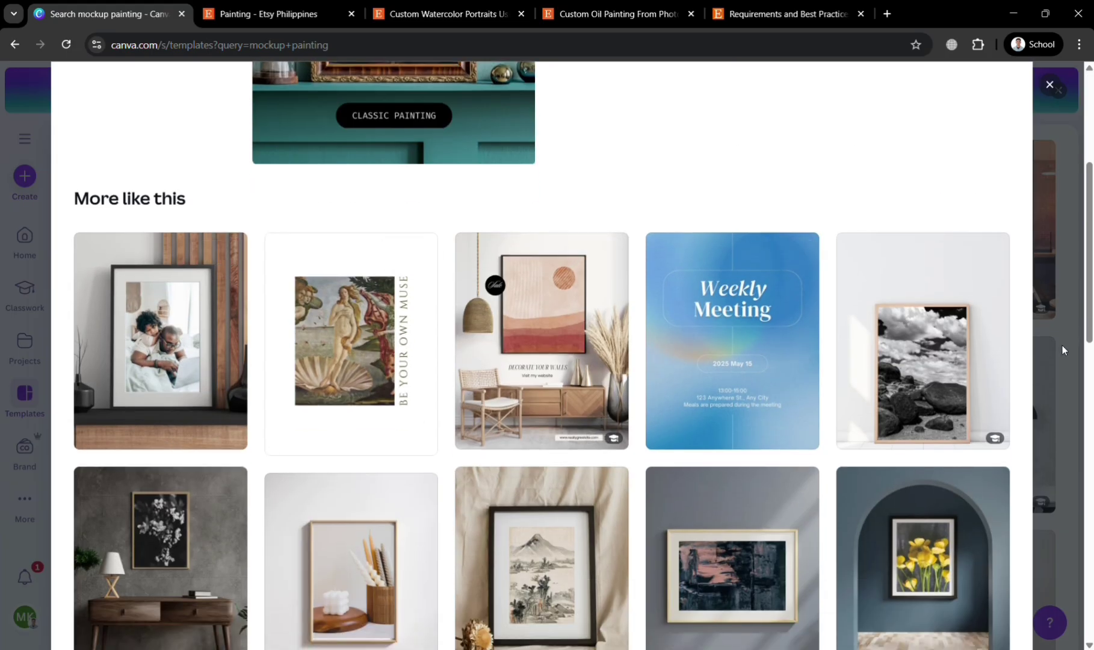
pyautogui.click(1062, 346)
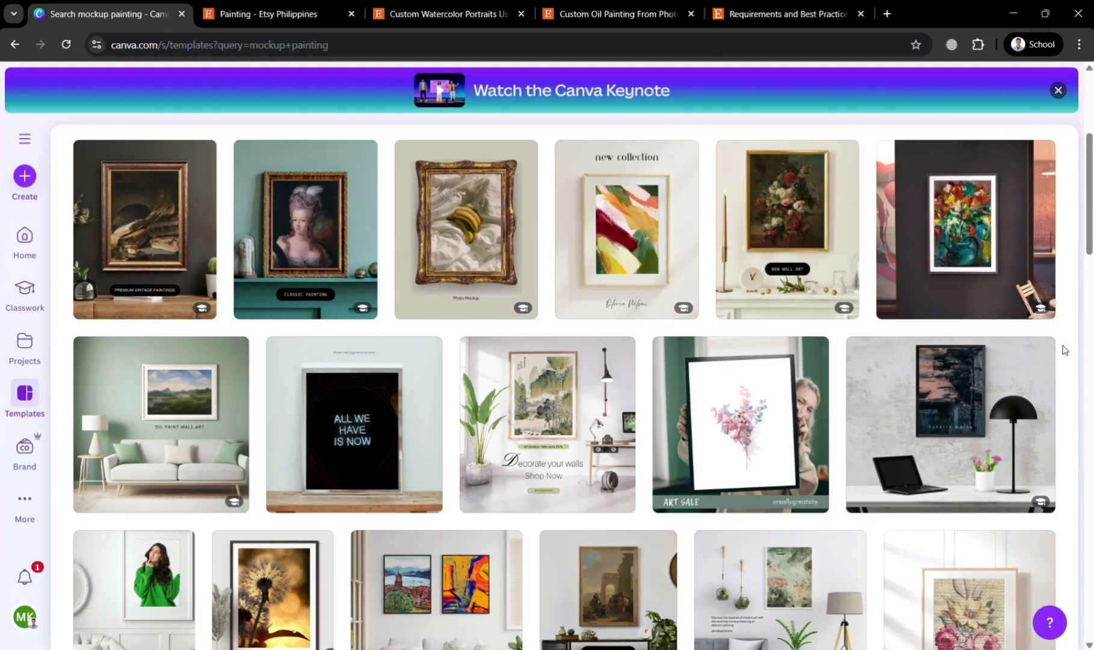
# Step: Preview the Beige Aesthetic Modern Living Room Wall Art Painting Frame Mockup Instagram Post template and open it for customizing
pyautogui.click(821, 251)
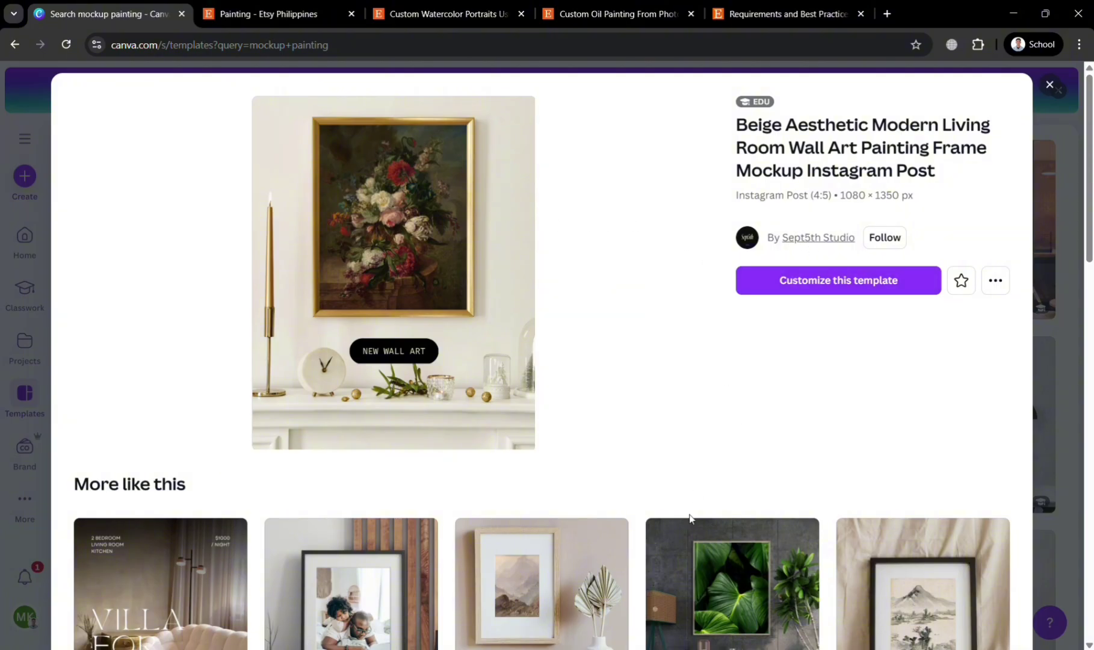
pyautogui.scroll(-6, 689, 519)
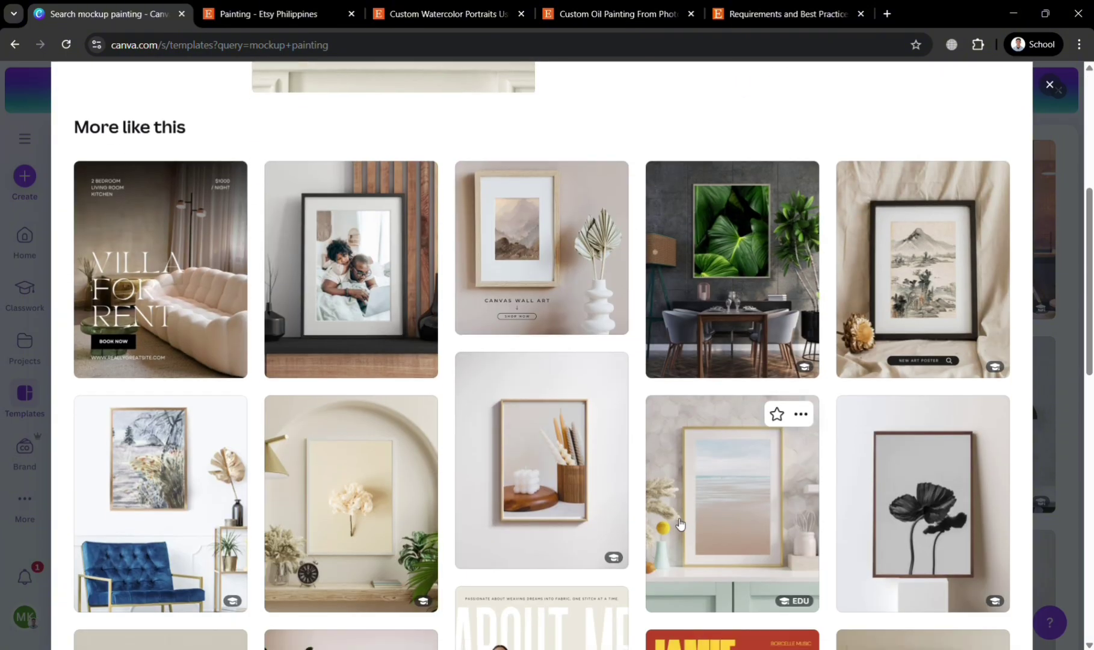
pyautogui.scroll(5, 680, 523)
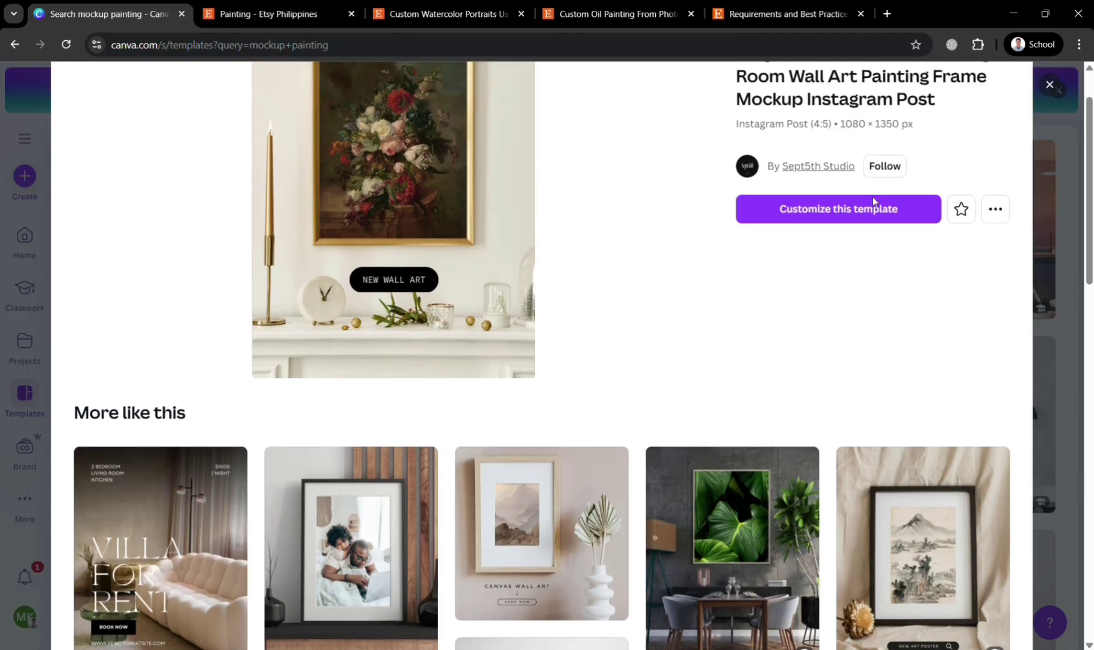
pyautogui.click(873, 205)
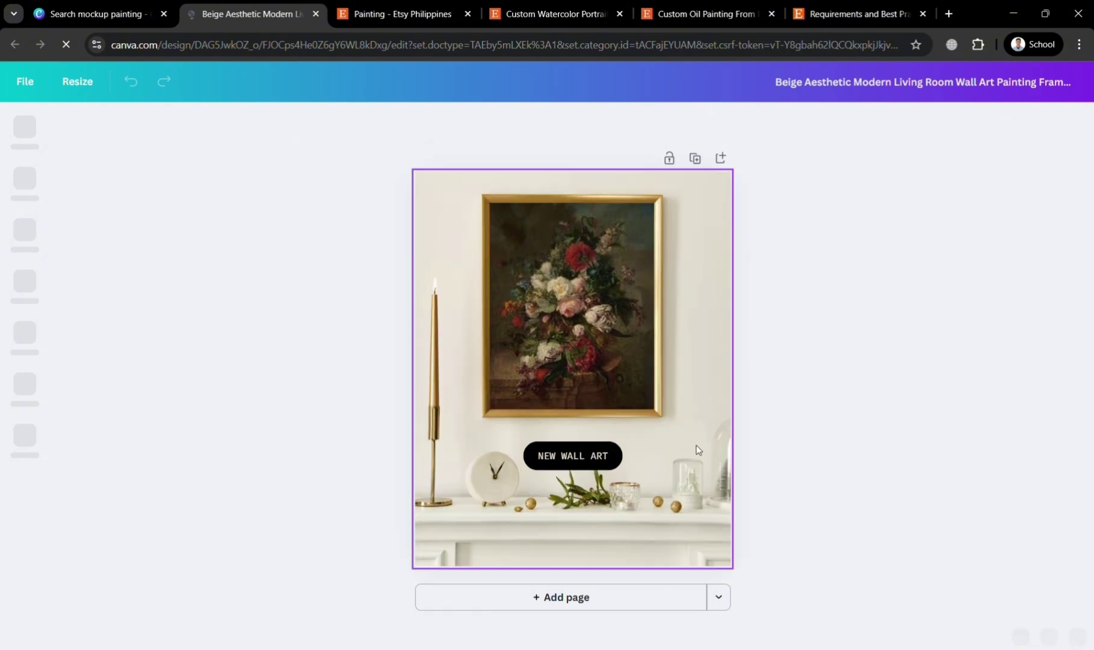
# Step: Look through the framed product photos in Etsy's painting search results and return to the Canva mockup design
pyautogui.click(568, 336)
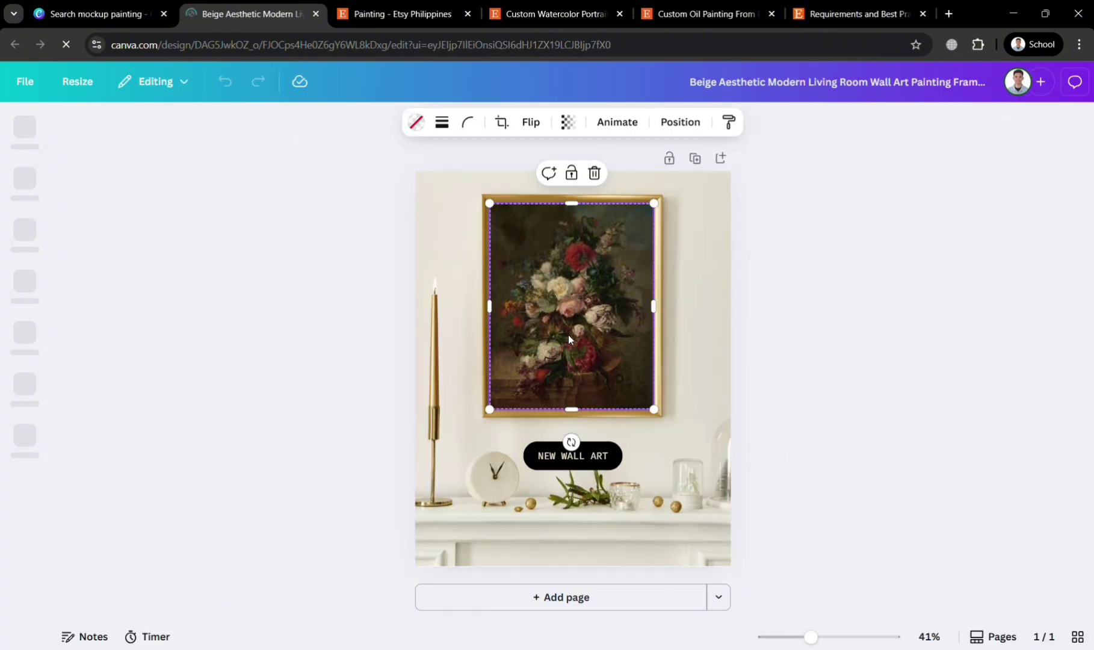
pyautogui.hotkey('ctrl', 'Tab')
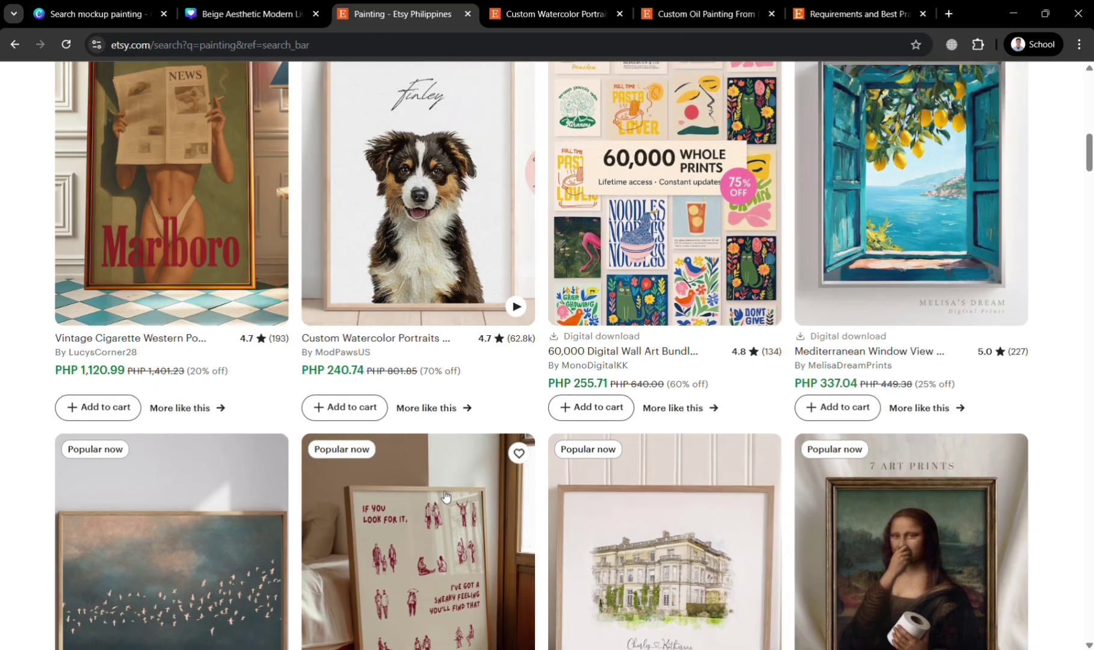
pyautogui.scroll(-3, 507, 481)
pyautogui.scroll(-5, 825, 407)
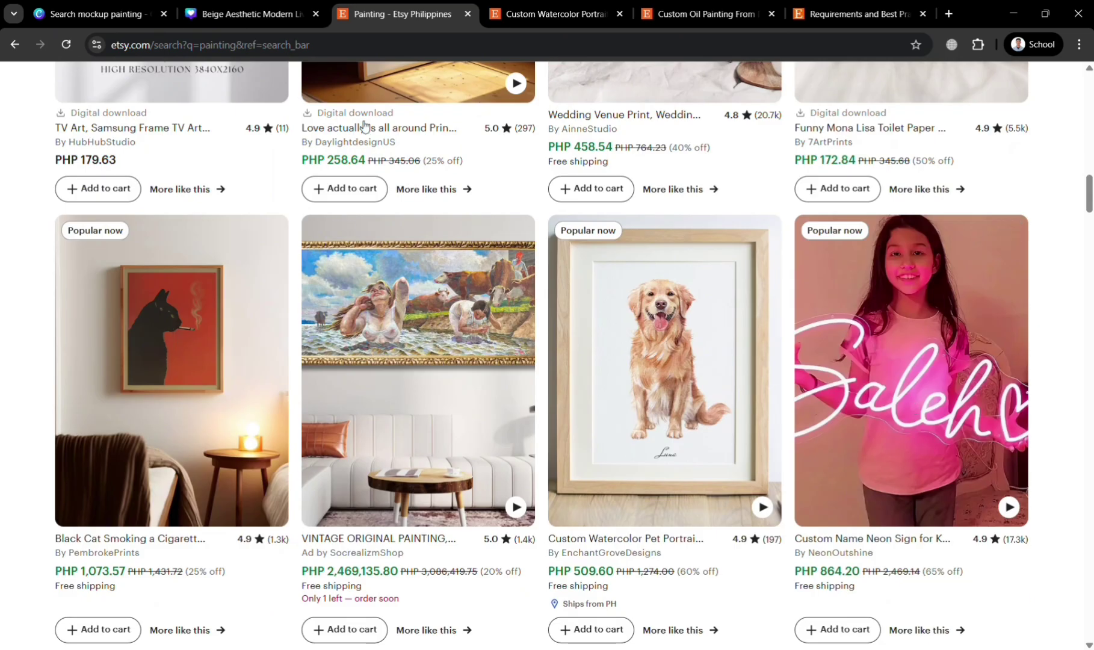
pyautogui.hotkey('ctrl', 'shift', 'Tab')
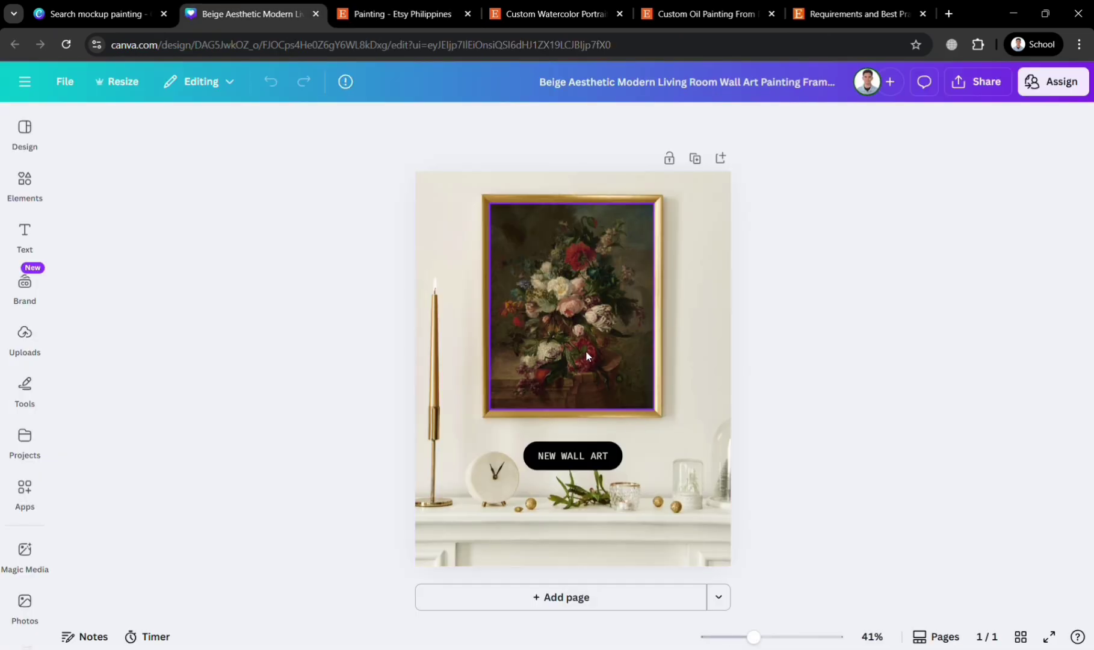
# Step: Try removing the floral painting from the gold frame, and undo the removal
pyautogui.click(600, 345)
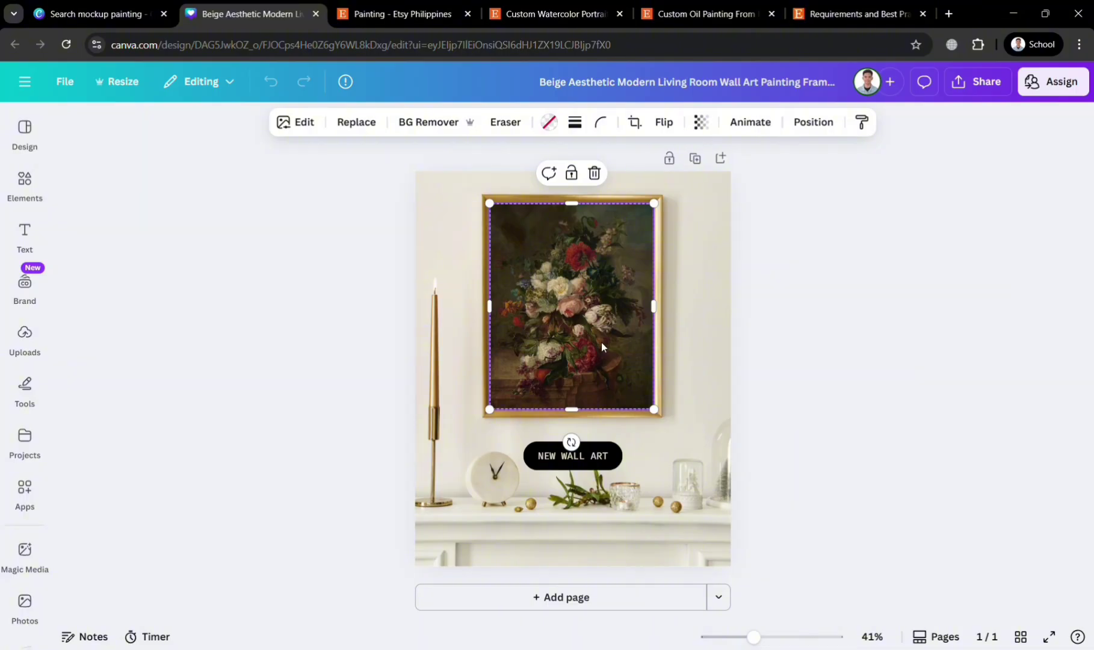
pyautogui.press('Delete')
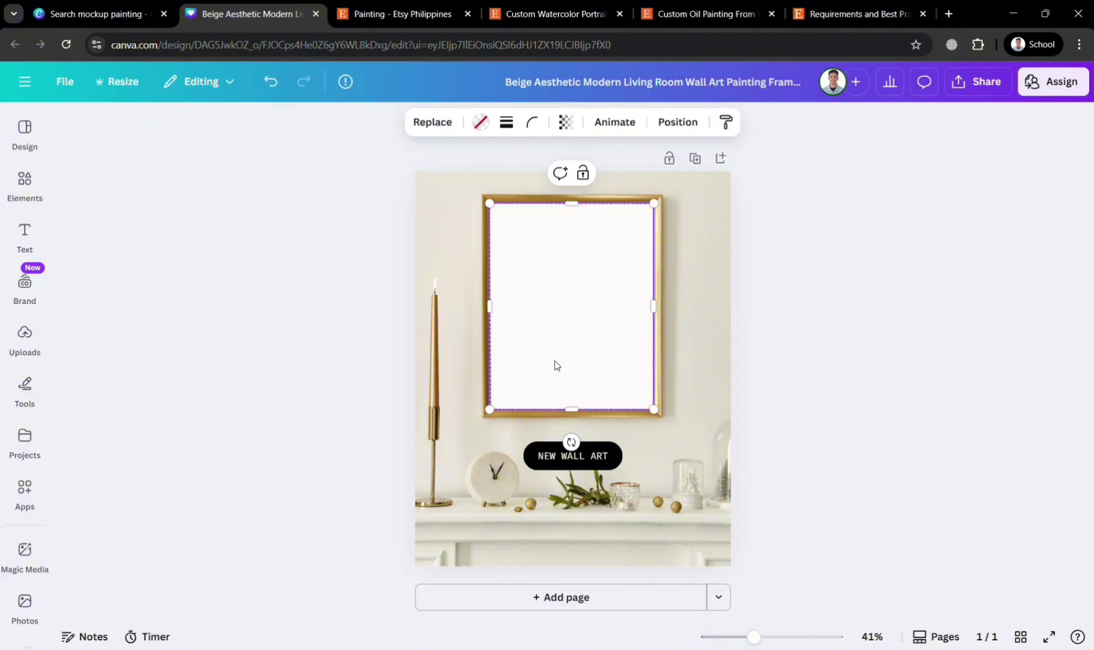
pyautogui.hotkey('ctrl', 'z')
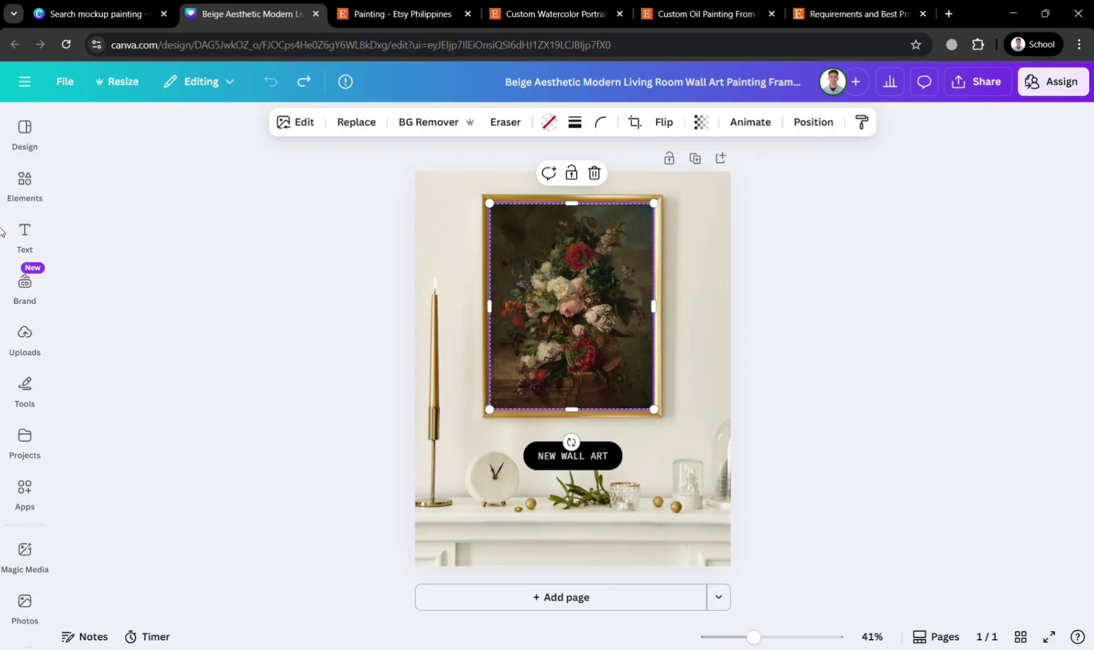
# Step: Search the design elements for "painting" and limit the results to photos
pyautogui.click(25, 181)
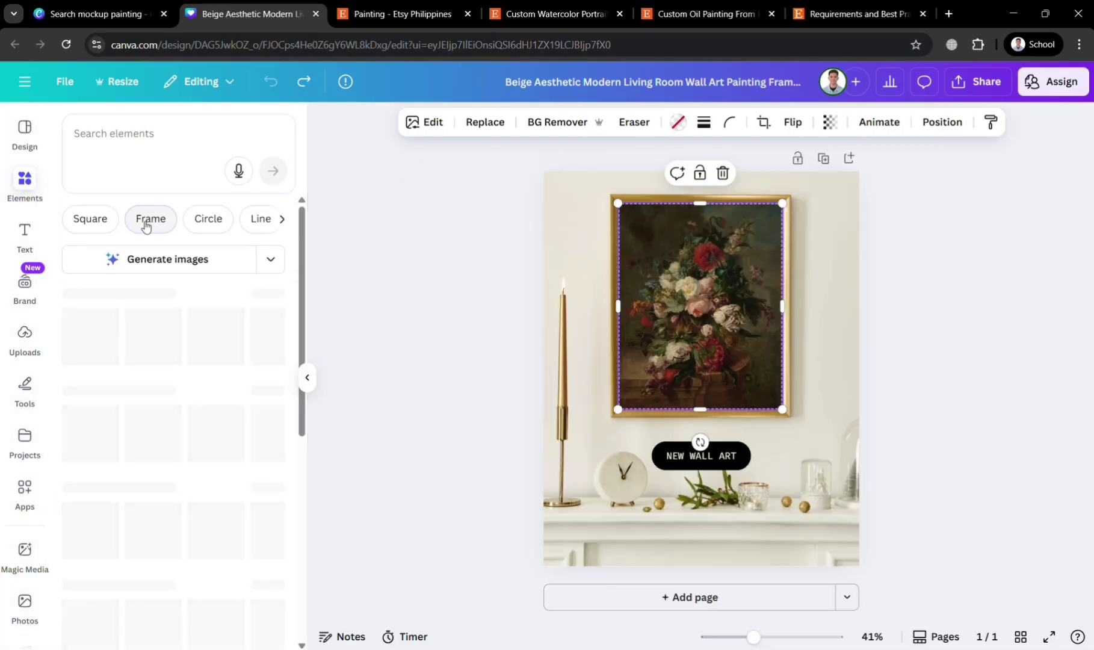
pyautogui.click(157, 132)
pyautogui.write('pain')
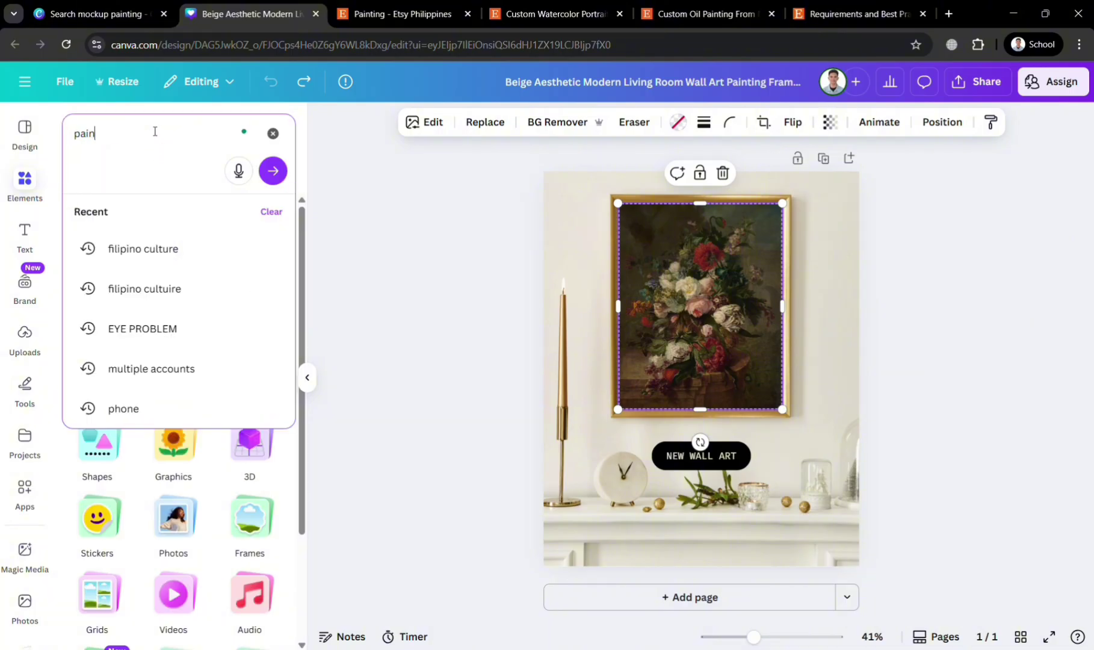
pyautogui.write('ting')
pyautogui.press('Return')
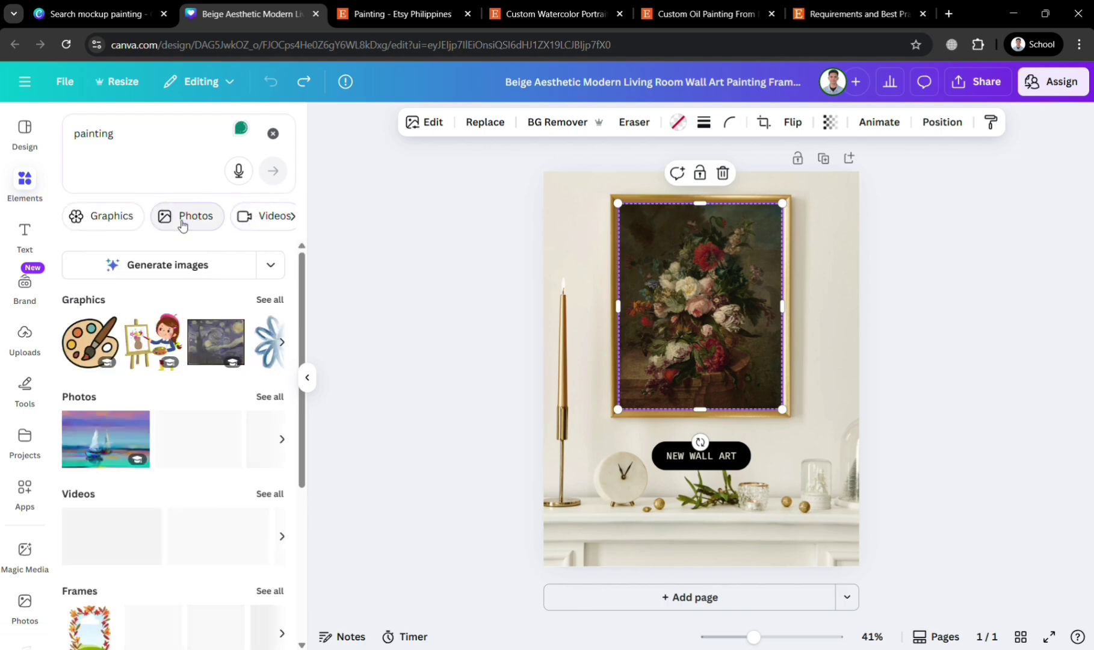
pyautogui.click(182, 218)
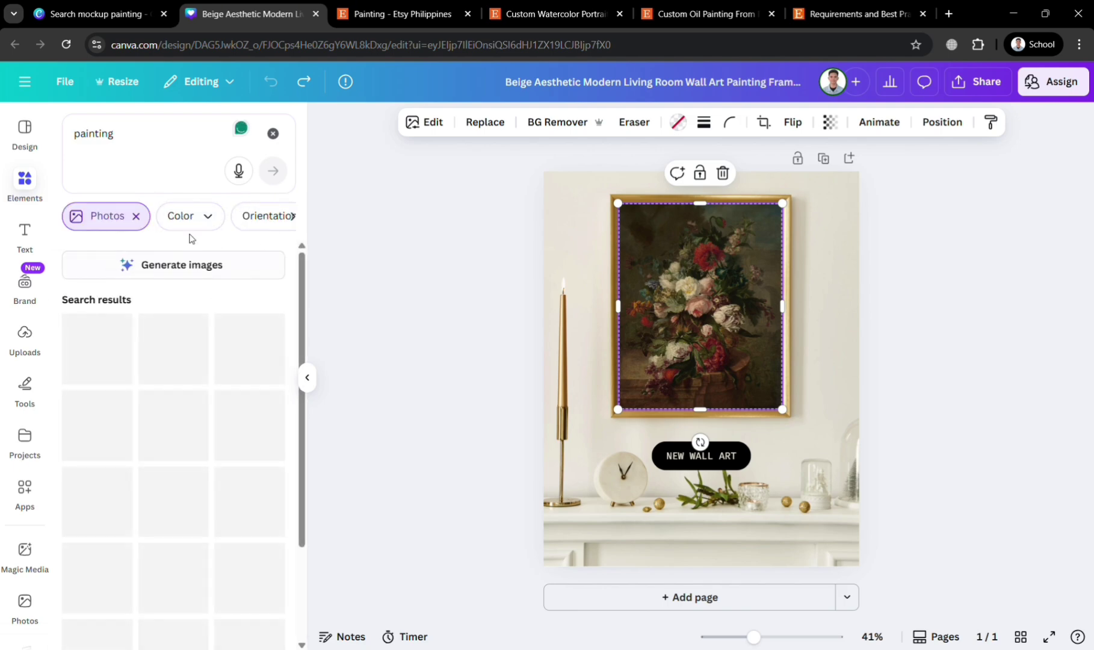
# Step: Add the purple and orange sunset landscape painting photo and fit it into the mockup's gold frame
pyautogui.scroll(-1, 305, 328)
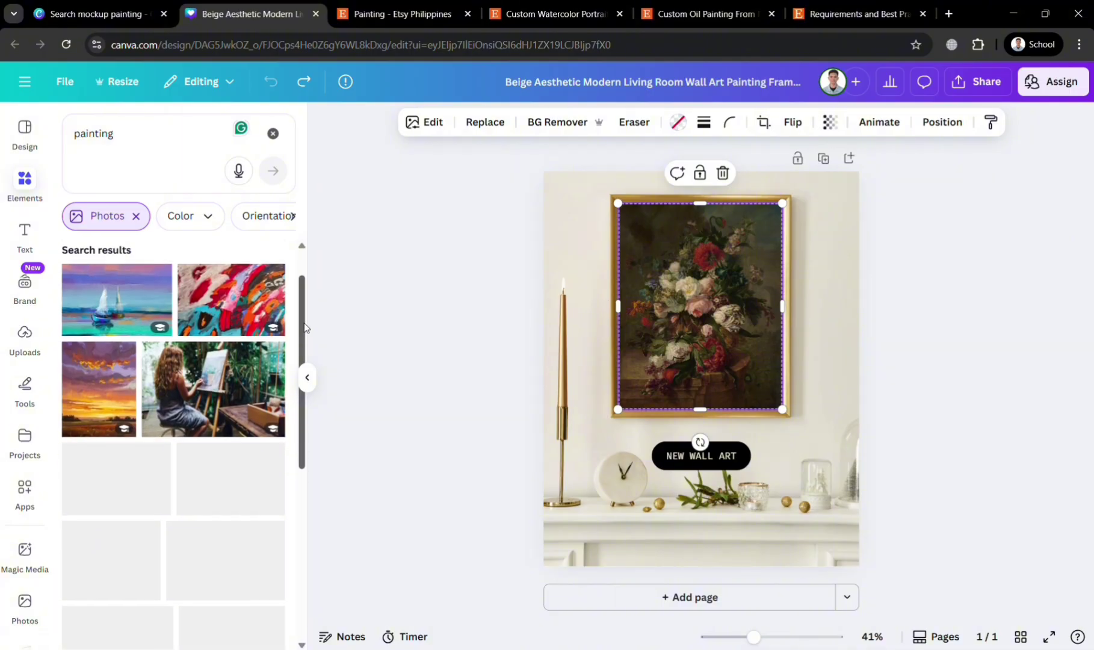
pyautogui.click(111, 398)
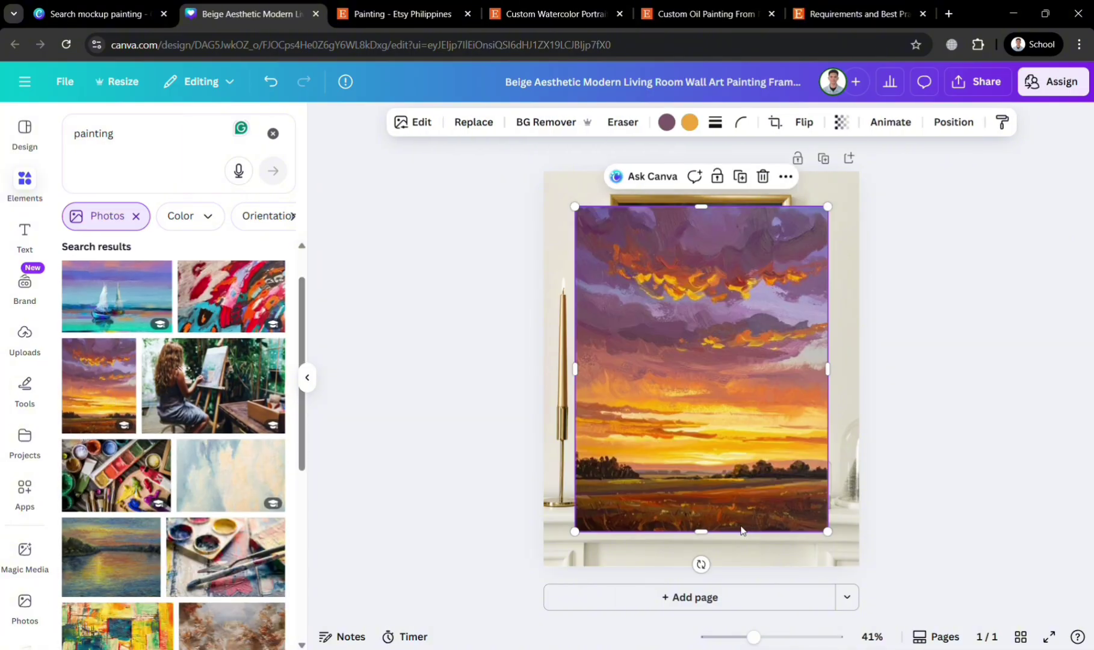
pyautogui.moveTo(760, 507); pyautogui.dragTo(703, 352)
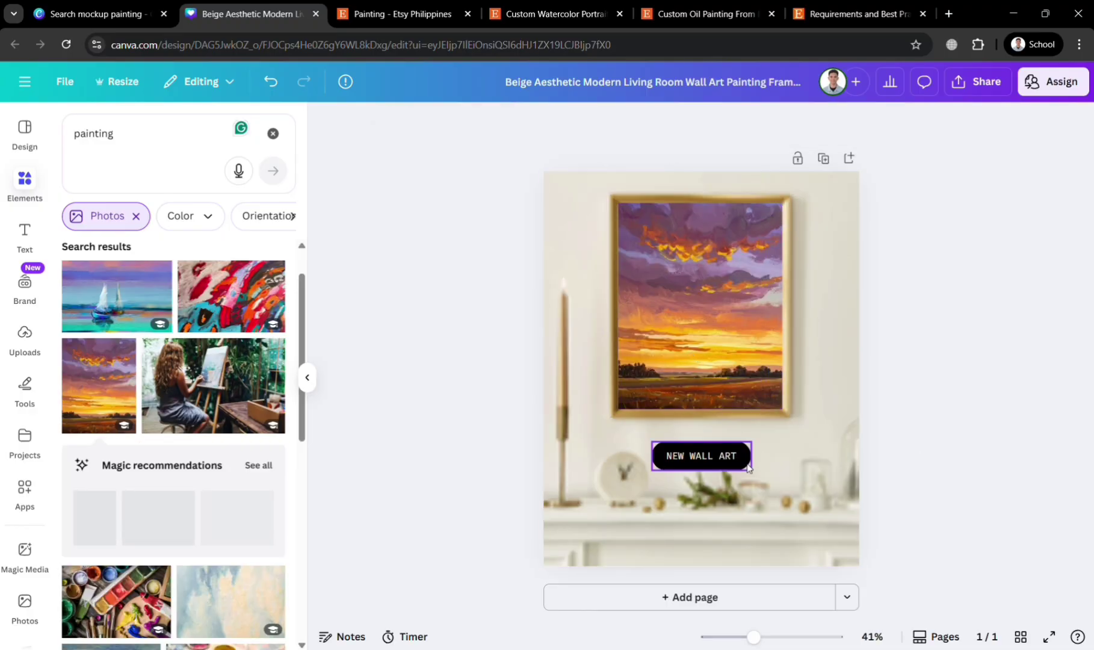
# Step: Replace the "NEW WALL ART" text on the black label with the artist's @ handle
pyautogui.click(684, 464)
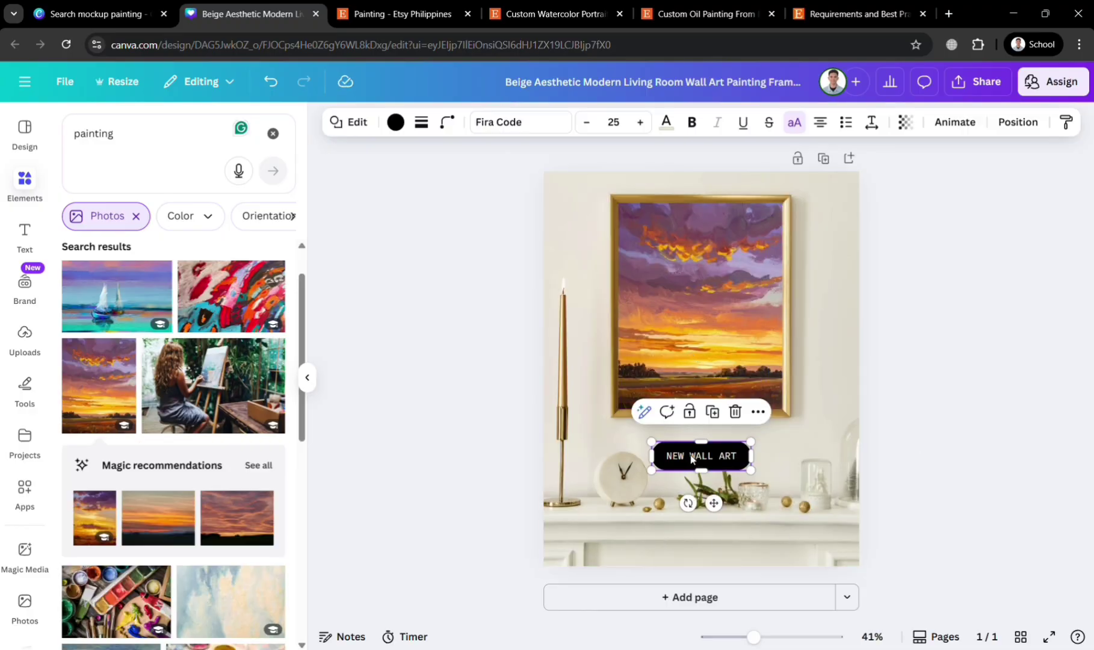
pyautogui.tripleClick(686, 460)
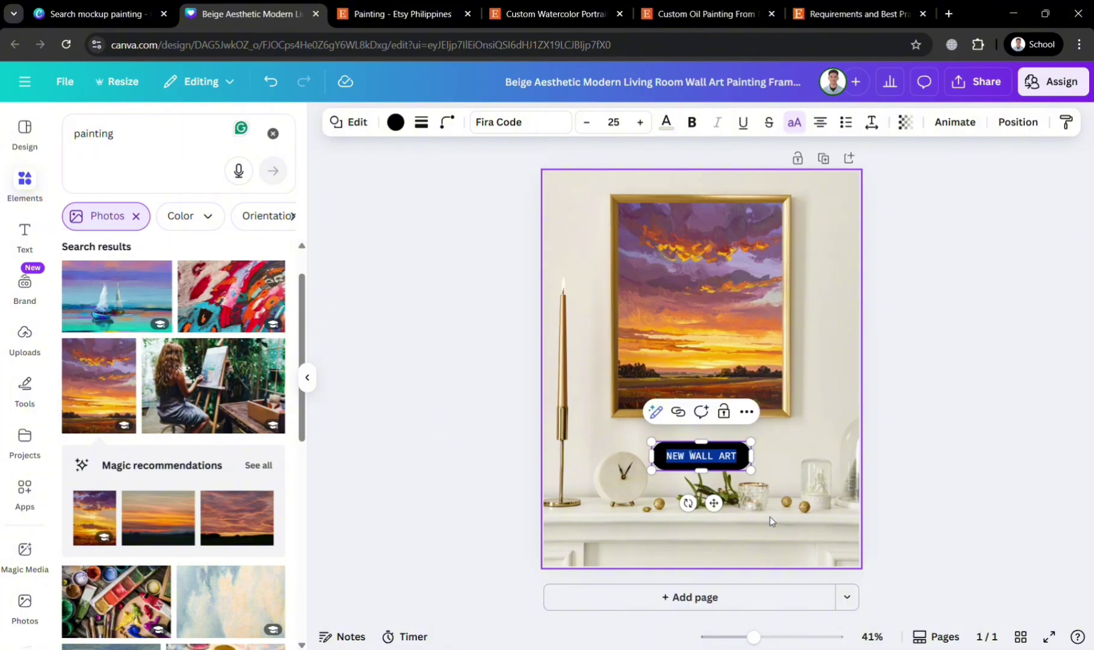
pyautogui.press('BackSpace')
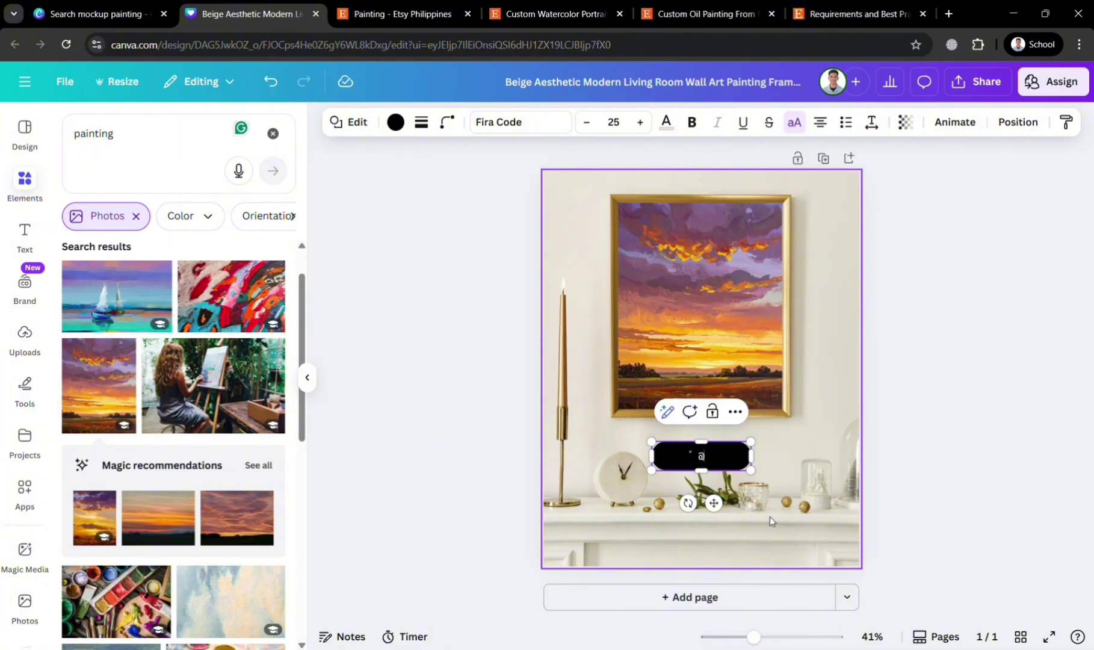
pyautogui.write('@ARTBYMARK')
pyautogui.click(1052, 367)
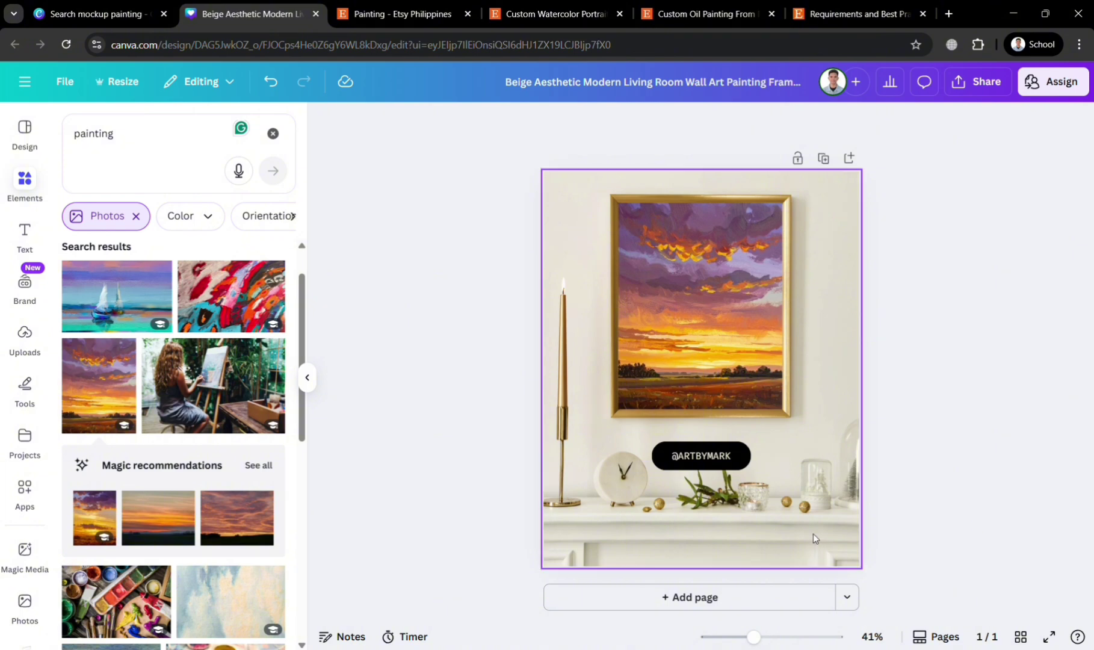
# Step: Add a second page to the design and place the same sunset landscape painting photo on it
pyautogui.click(791, 596)
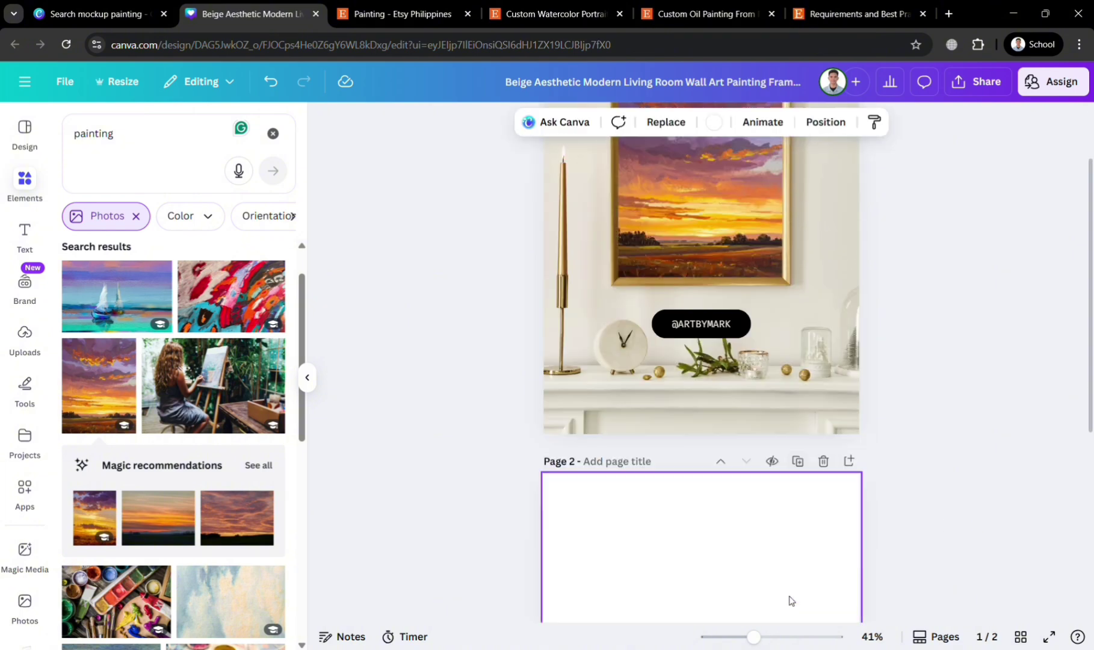
pyautogui.click(100, 385)
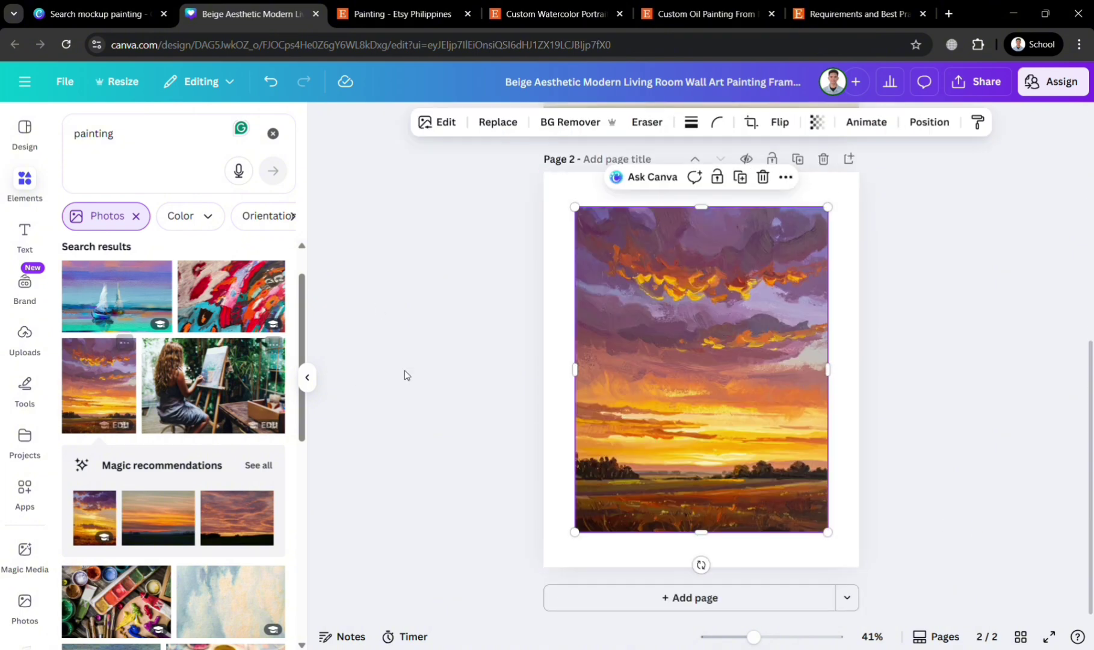
# Step: Set the sunset landscape painting on page 2 as that page's full background
pyautogui.rightClick(703, 366)
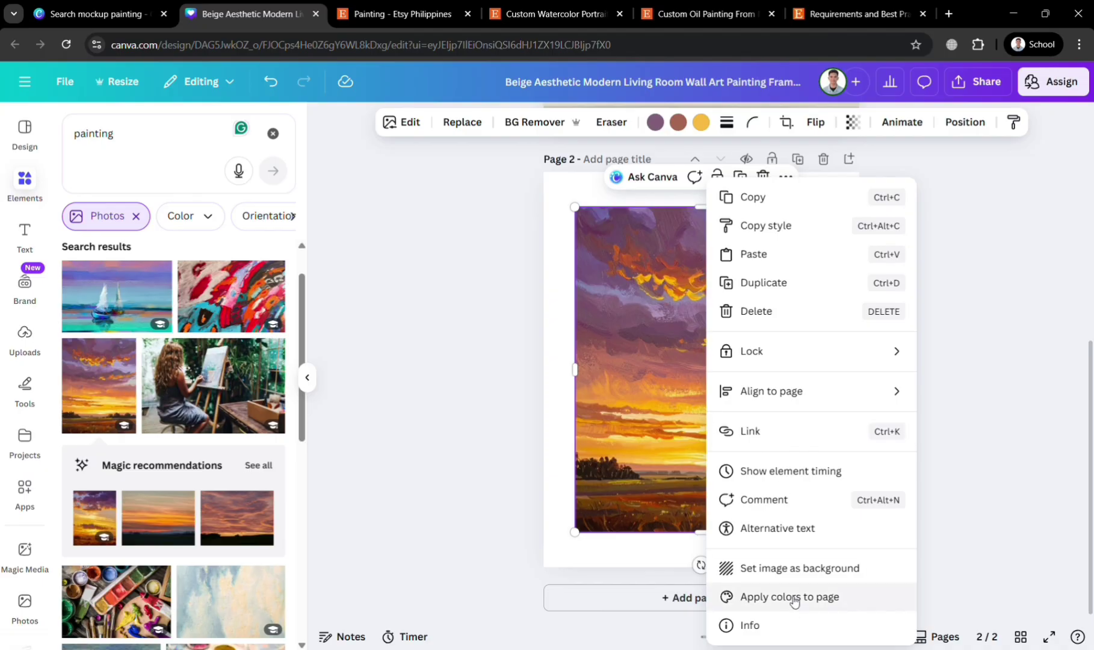
pyautogui.click(794, 569)
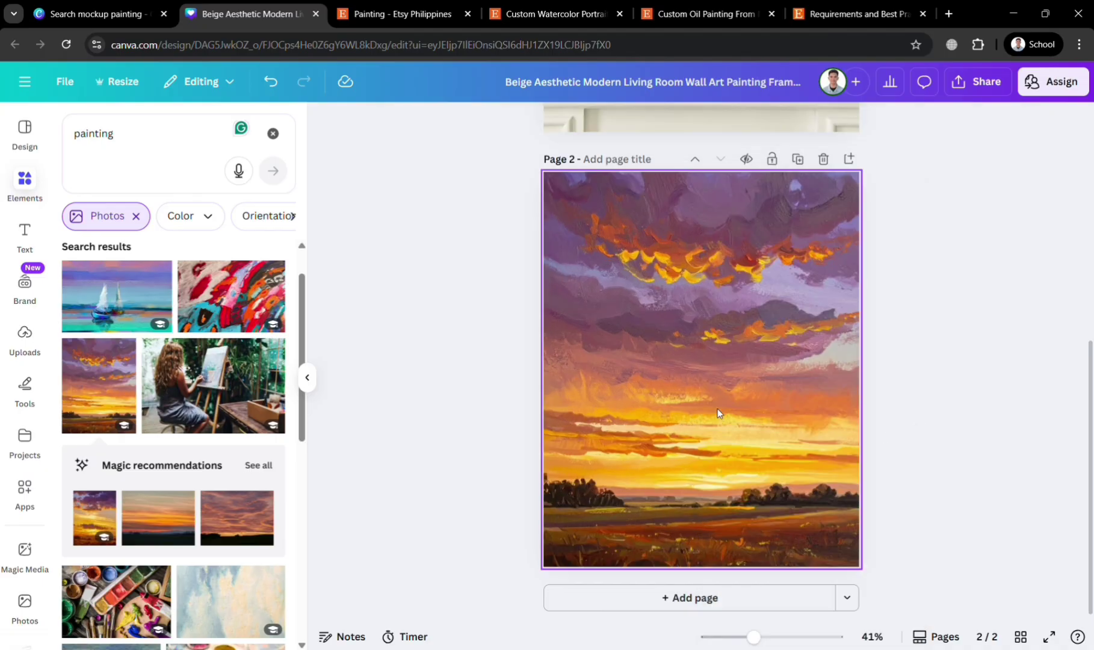
pyautogui.scroll(6, 766, 467)
pyautogui.scroll(-5, 766, 468)
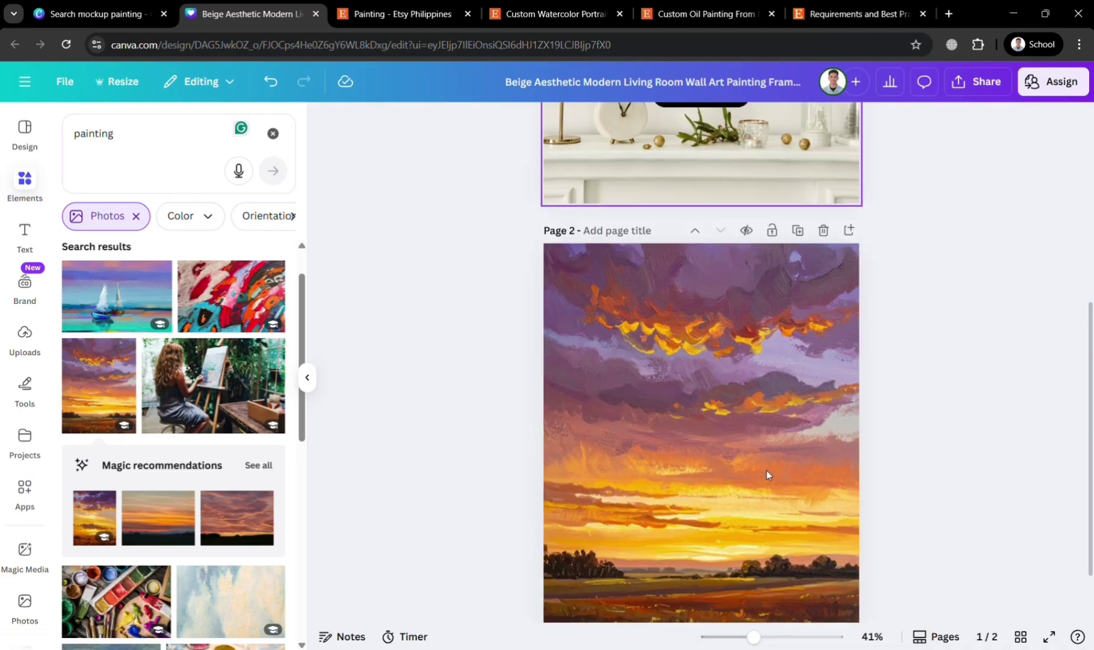
pyautogui.scroll(-2, 766, 475)
pyautogui.scroll(7, 756, 477)
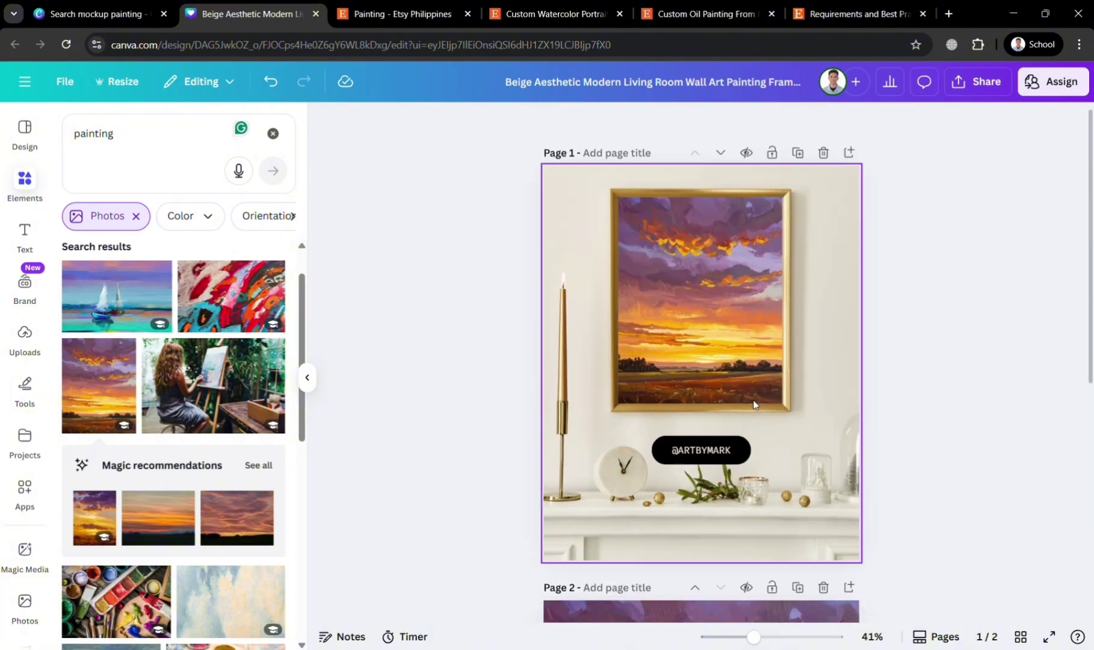
pyautogui.scroll(-7, 765, 374)
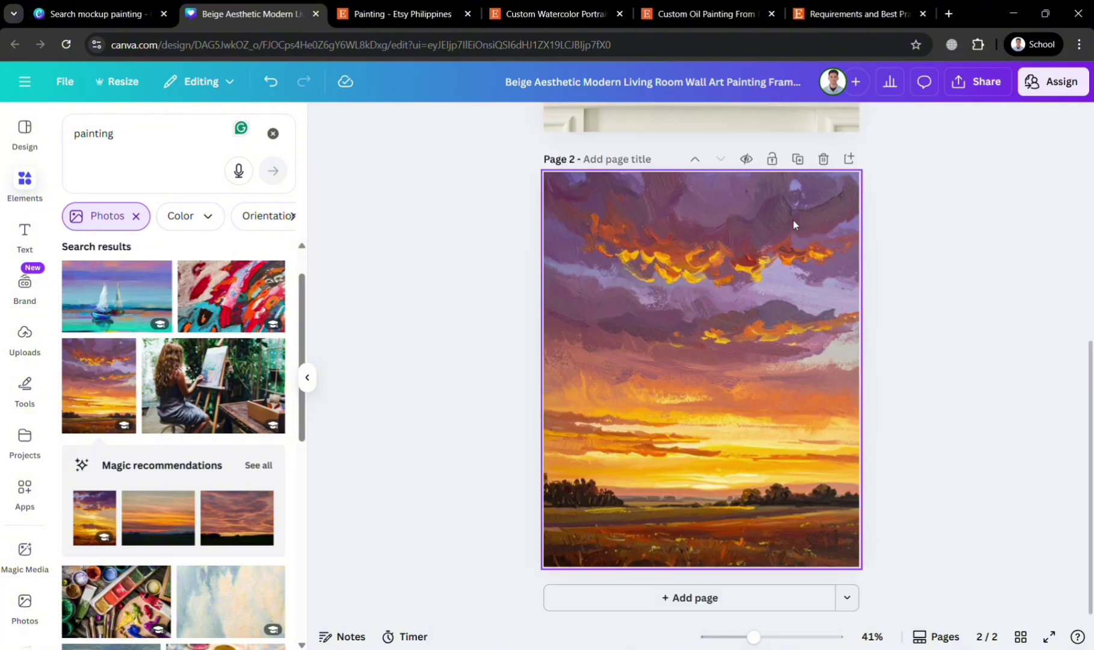
# Step: Delete page 2 and bring up the suggested design templates, discarding the extra blank page
pyautogui.click(824, 159)
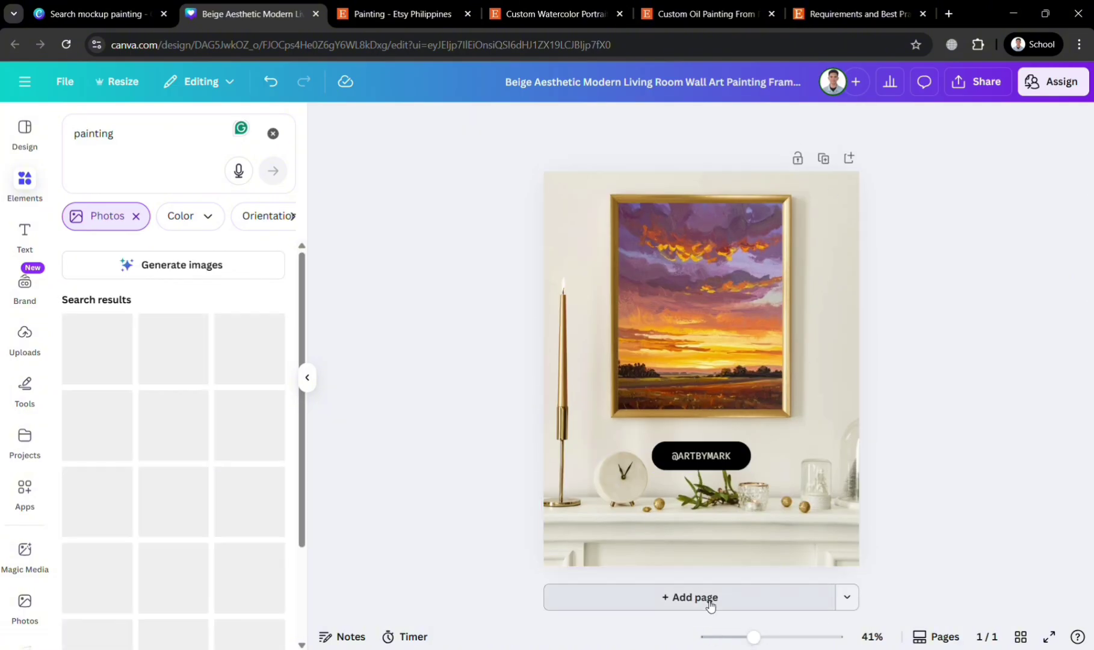
pyautogui.click(710, 604)
pyautogui.click(24, 129)
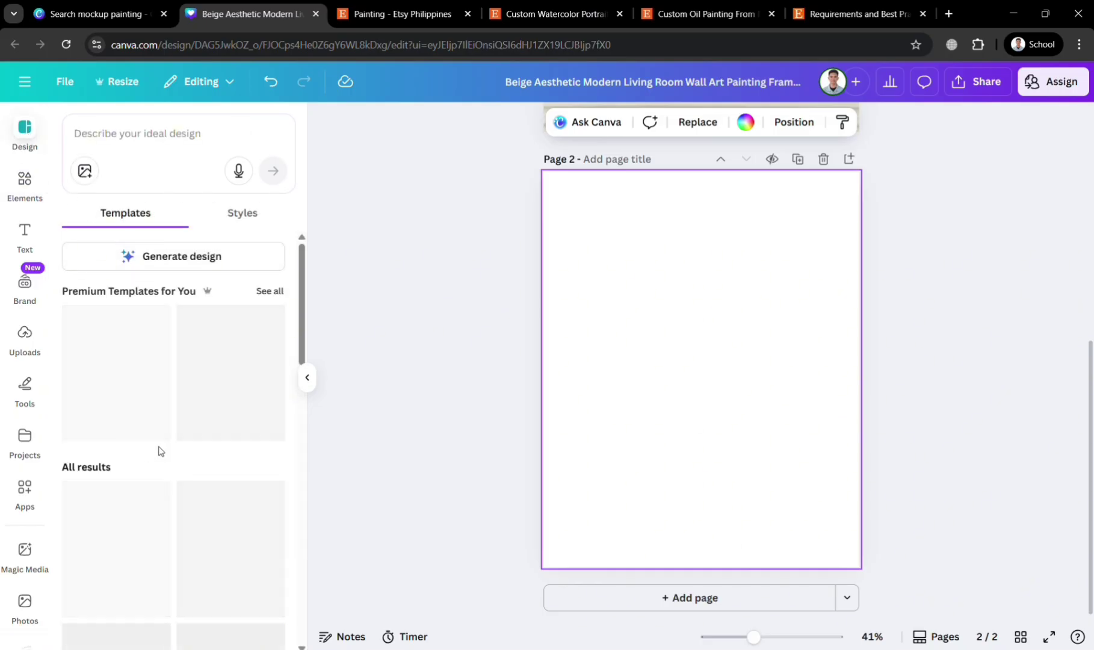
pyautogui.scroll(-2, 234, 366)
pyautogui.scroll(1, 238, 367)
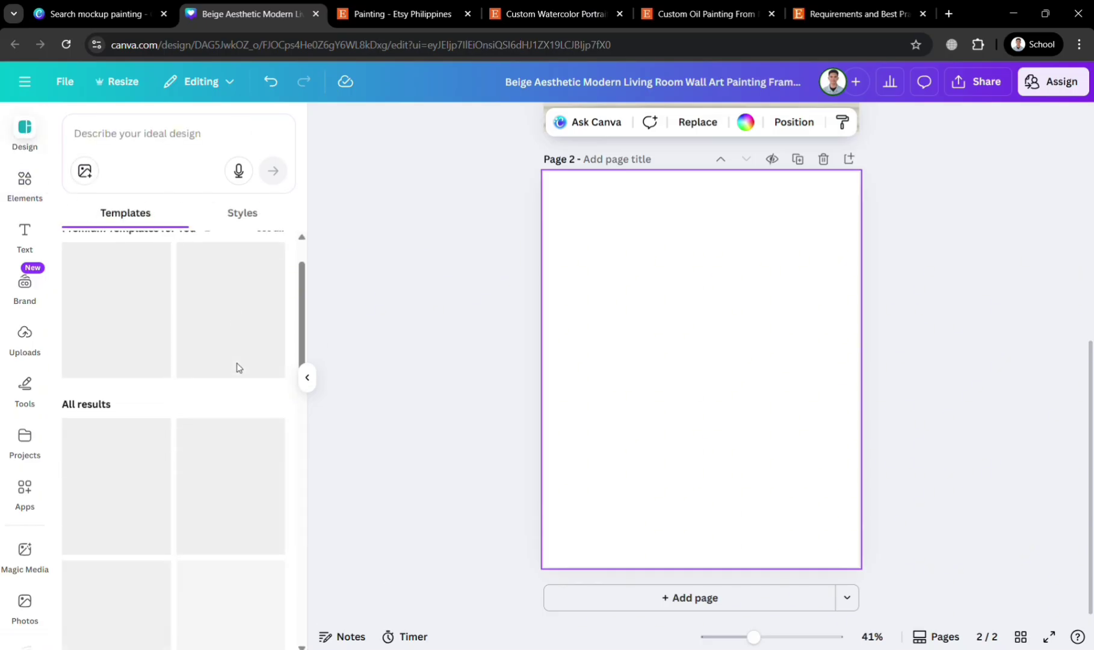
pyautogui.scroll(1, 244, 349)
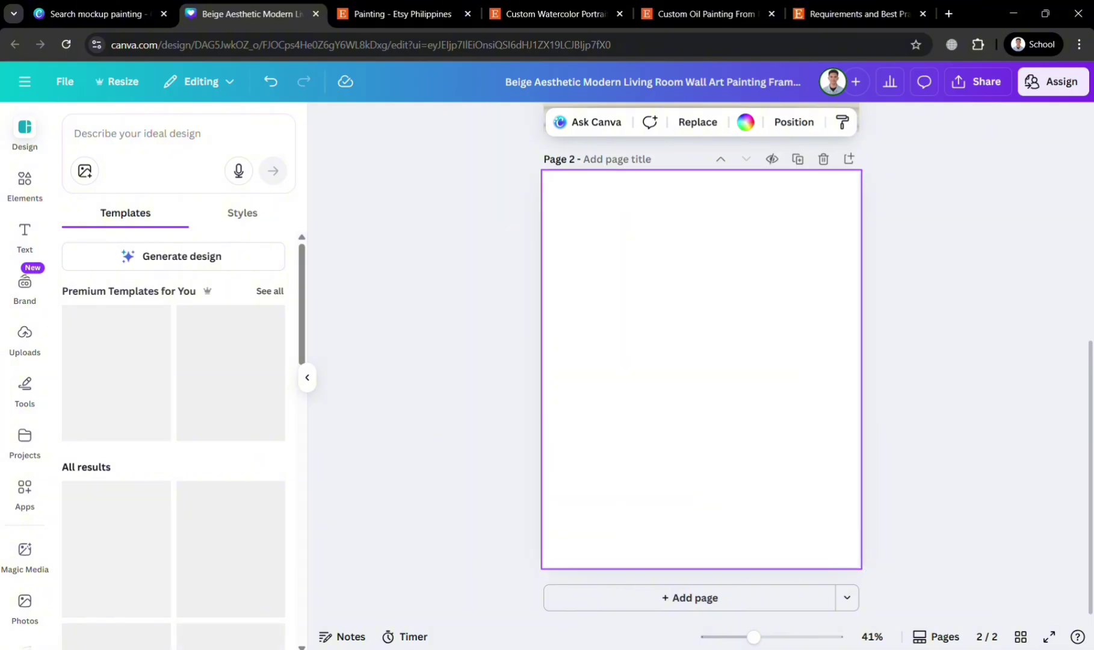
pyautogui.scroll(3, 869, 416)
pyautogui.click(824, 373)
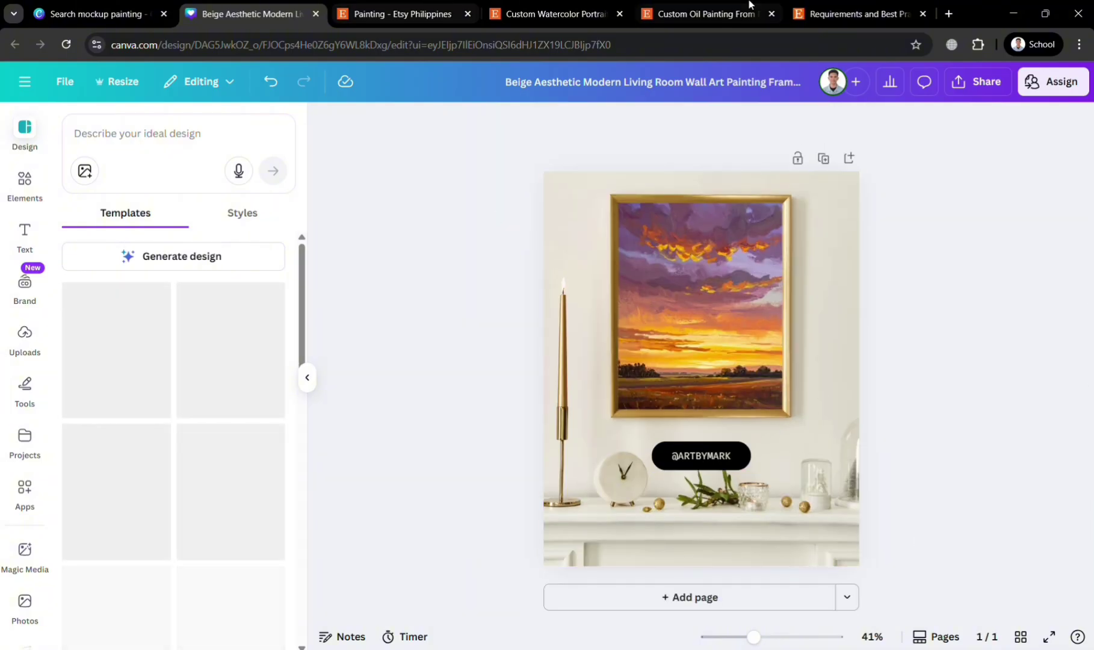
# Step: Switch to Etsy's image requirements help article and read the recommended pixel dimensions and file size for listing images
pyautogui.click(868, 7)
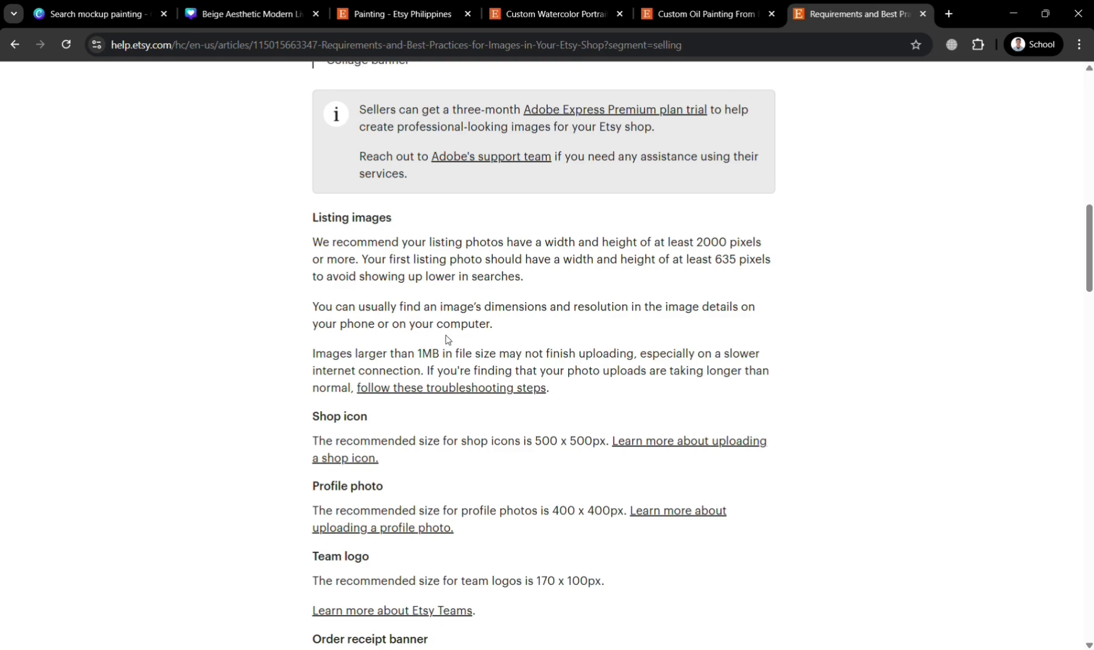
pyautogui.scroll(3, 349, 337)
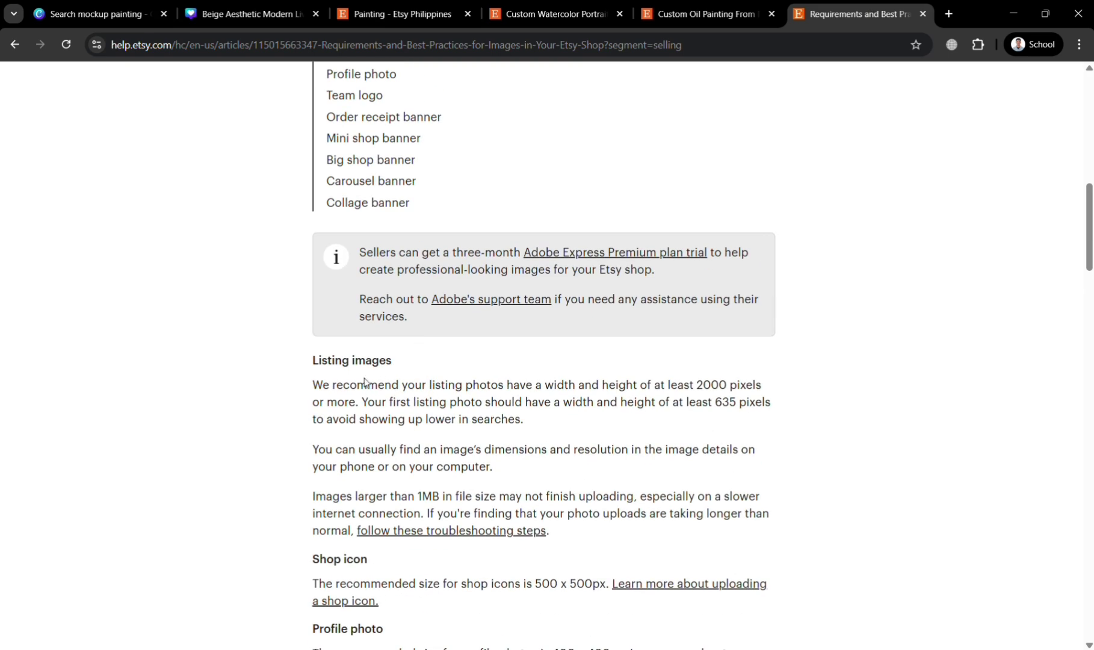
pyautogui.moveTo(697, 386); pyautogui.dragTo(772, 389)
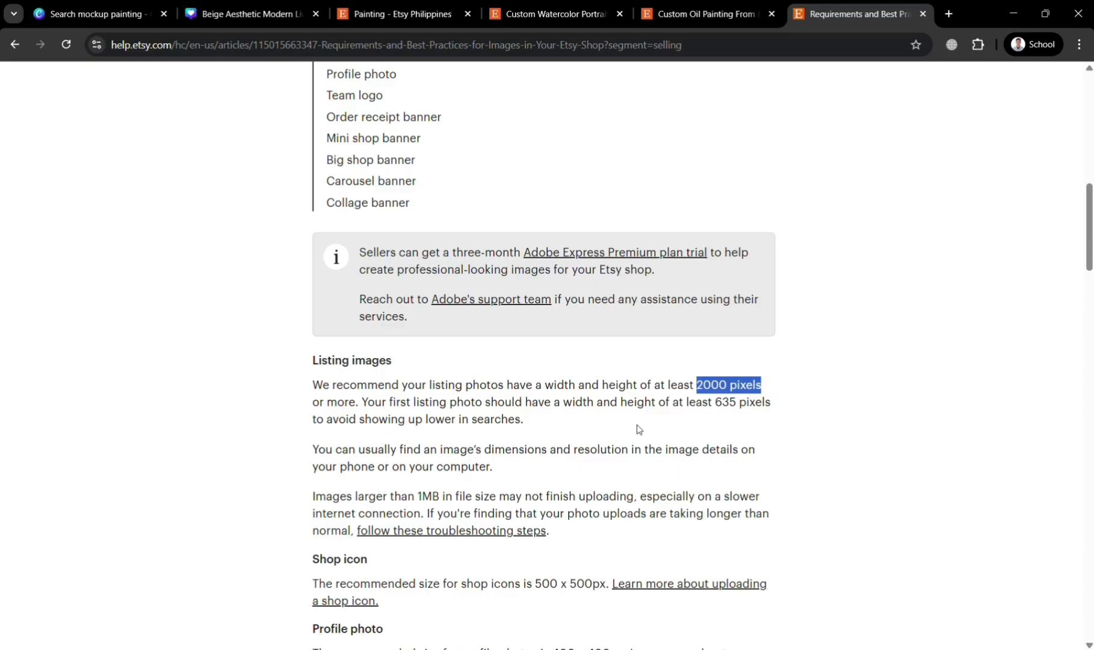
pyautogui.click(727, 409)
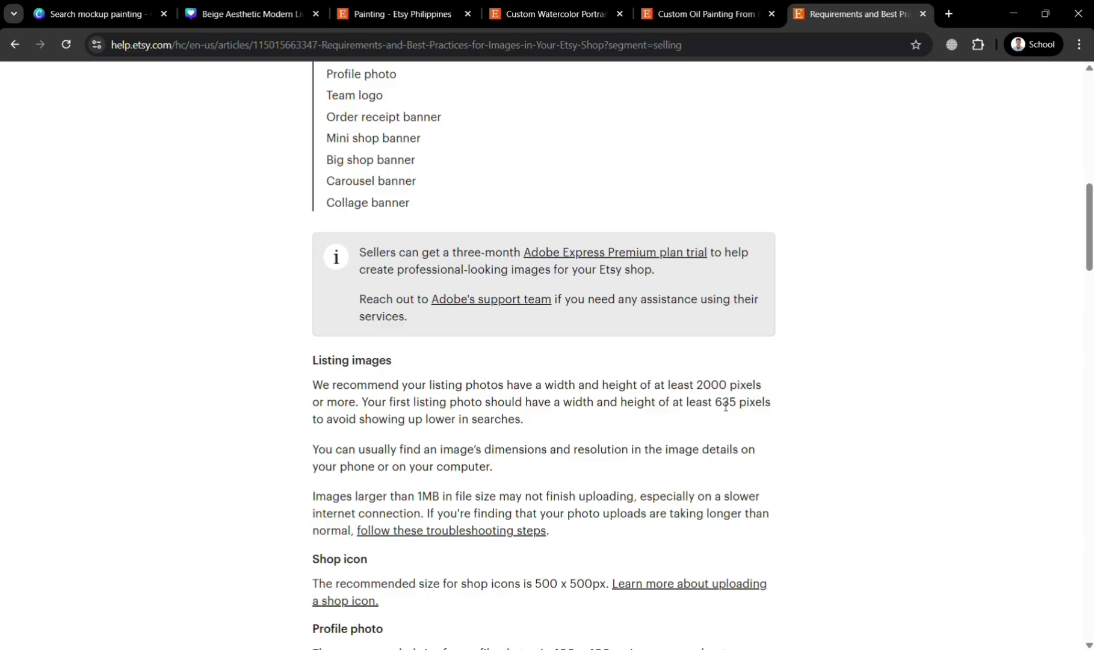
pyautogui.moveTo(726, 407); pyautogui.dragTo(740, 418)
pyautogui.click(734, 414)
pyautogui.scroll(-1, 514, 474)
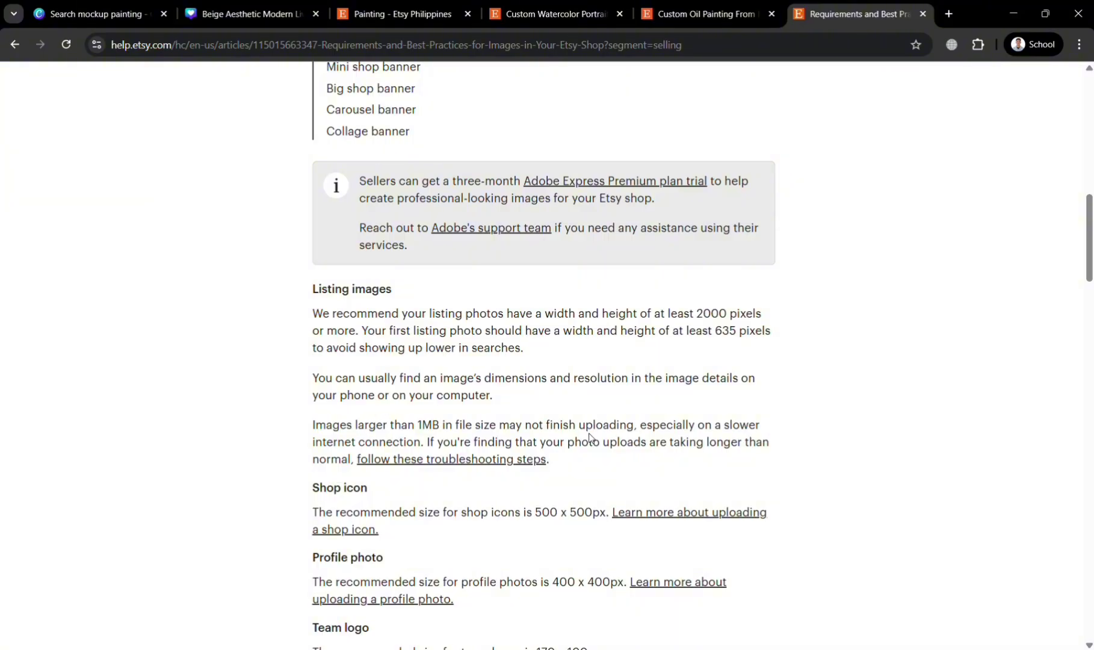
pyautogui.scroll(-2, 589, 438)
pyautogui.scroll(-1, 605, 329)
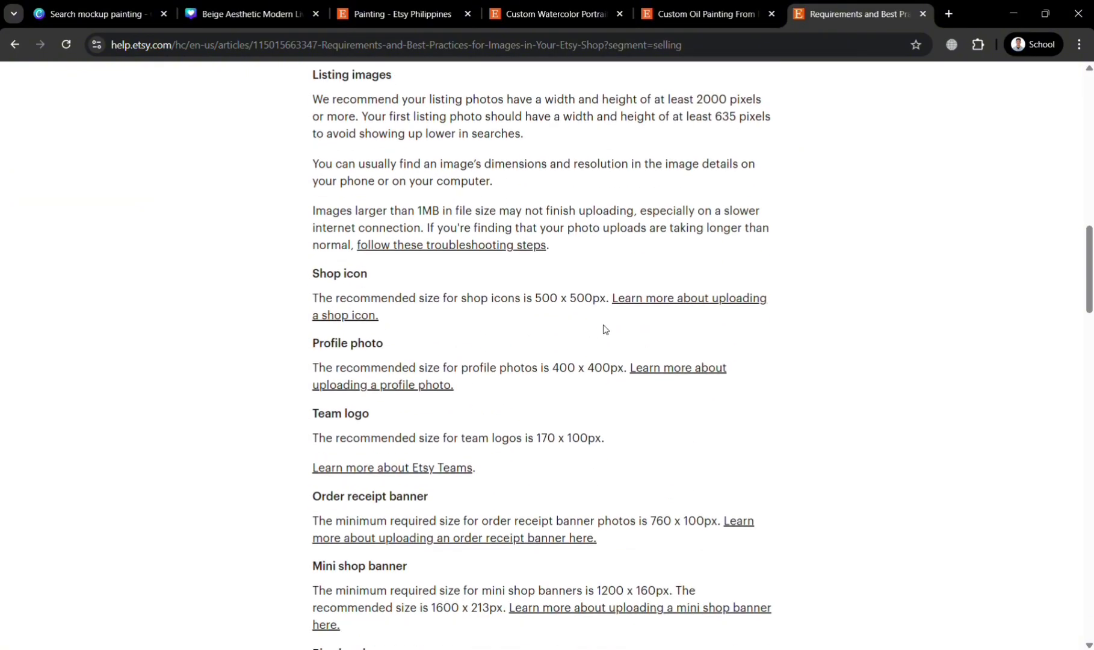
pyautogui.scroll(3, 470, 488)
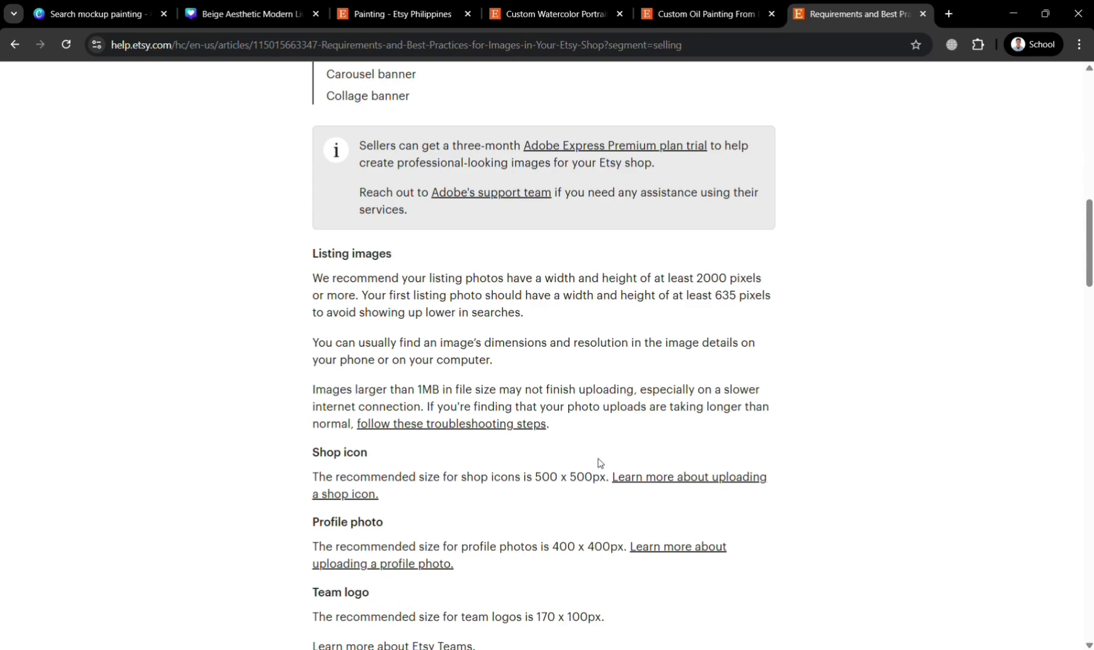
# Step: Return to the Canva design, add a second page and apply the Dark Grey and Green Minimalist Wall Frame Mockup template to it
pyautogui.click(249, 13)
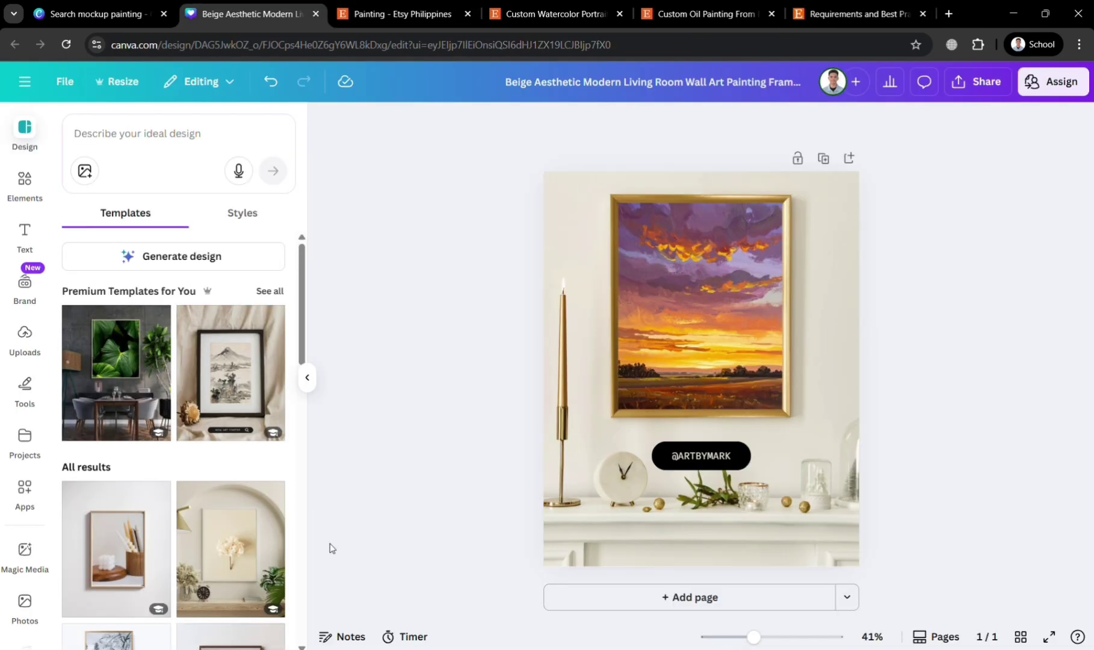
pyautogui.click(722, 596)
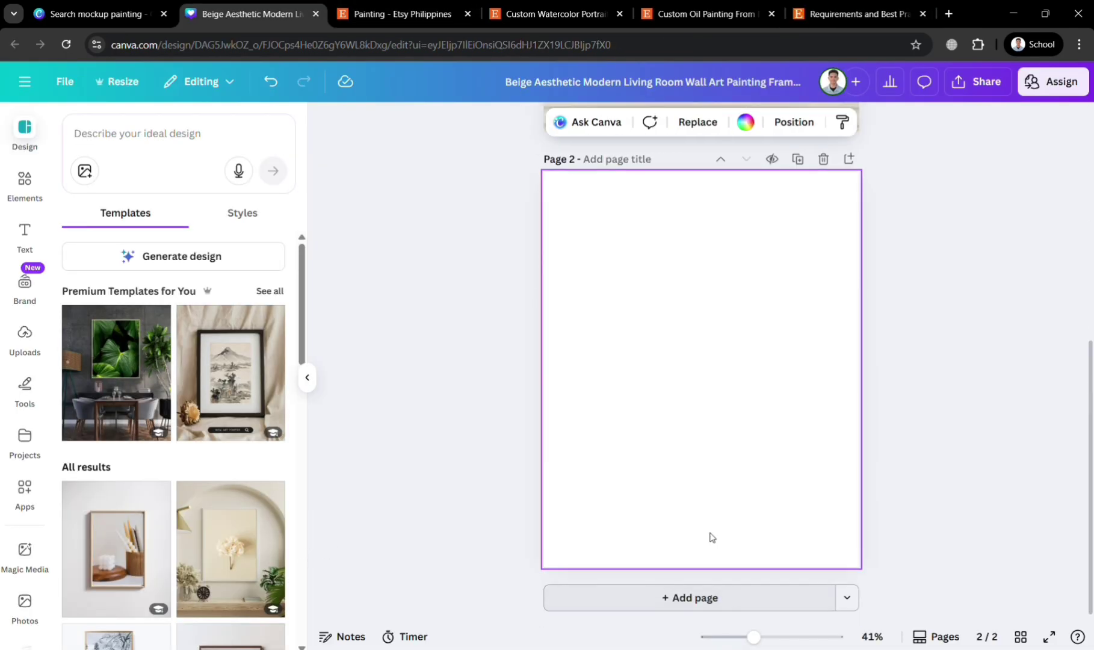
pyautogui.click(143, 375)
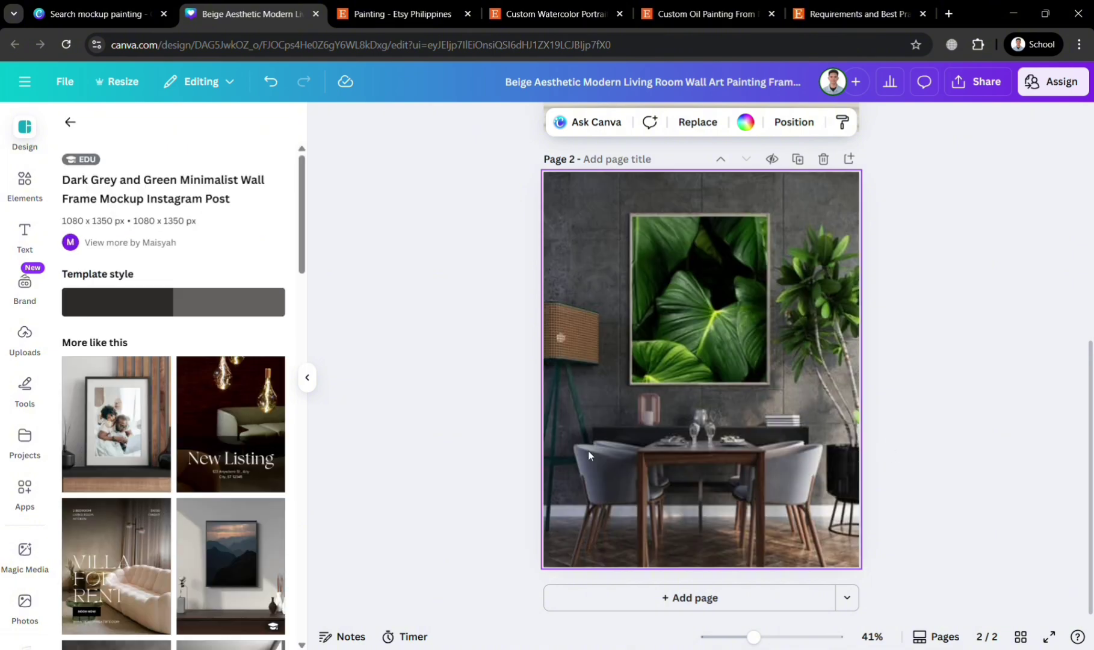
pyautogui.scroll(5, 1031, 449)
pyautogui.scroll(-3, 1033, 449)
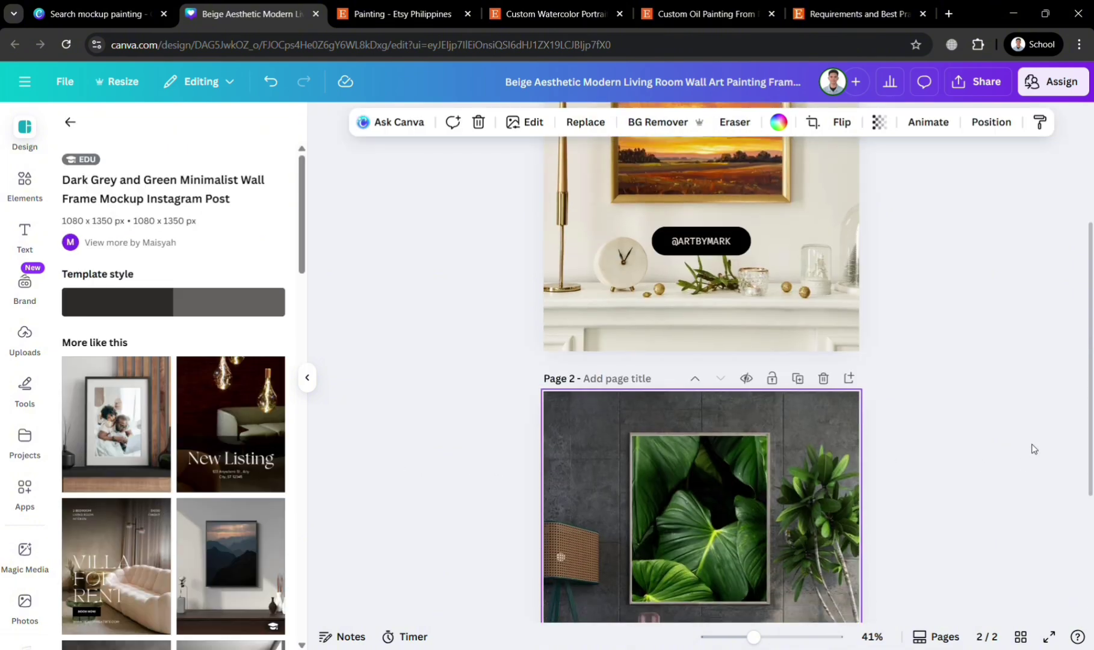
pyautogui.scroll(-4, 1032, 448)
# Step: Find the painting of a woman with a green parasol among the painting photos and place it in page 2's wall frame
pyautogui.click(24, 183)
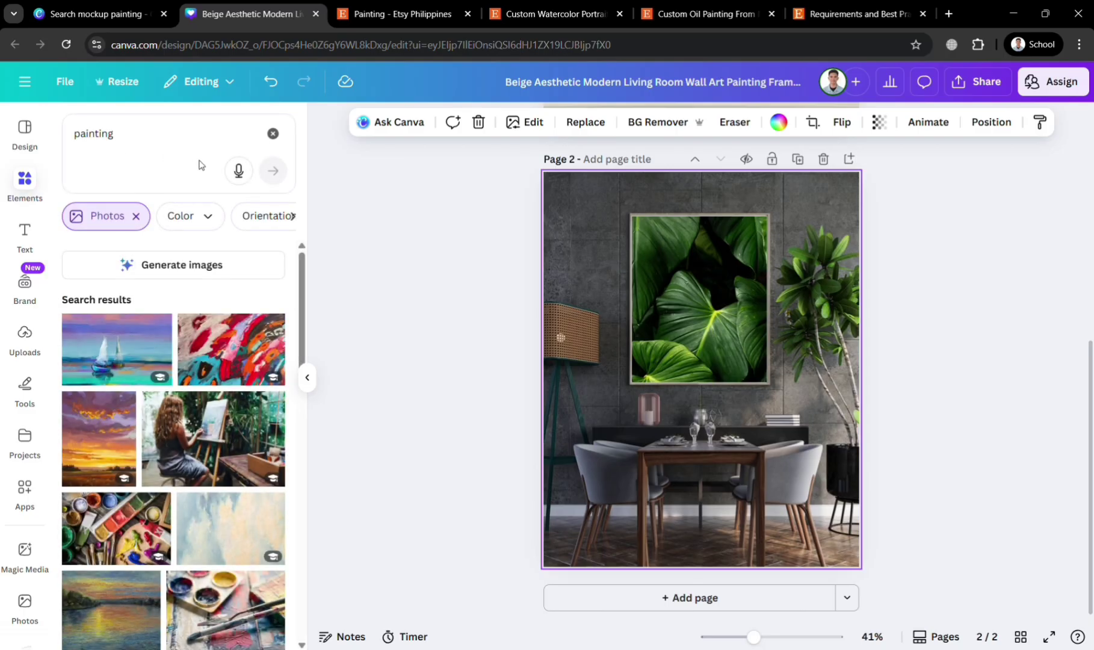
pyautogui.scroll(-1, 218, 479)
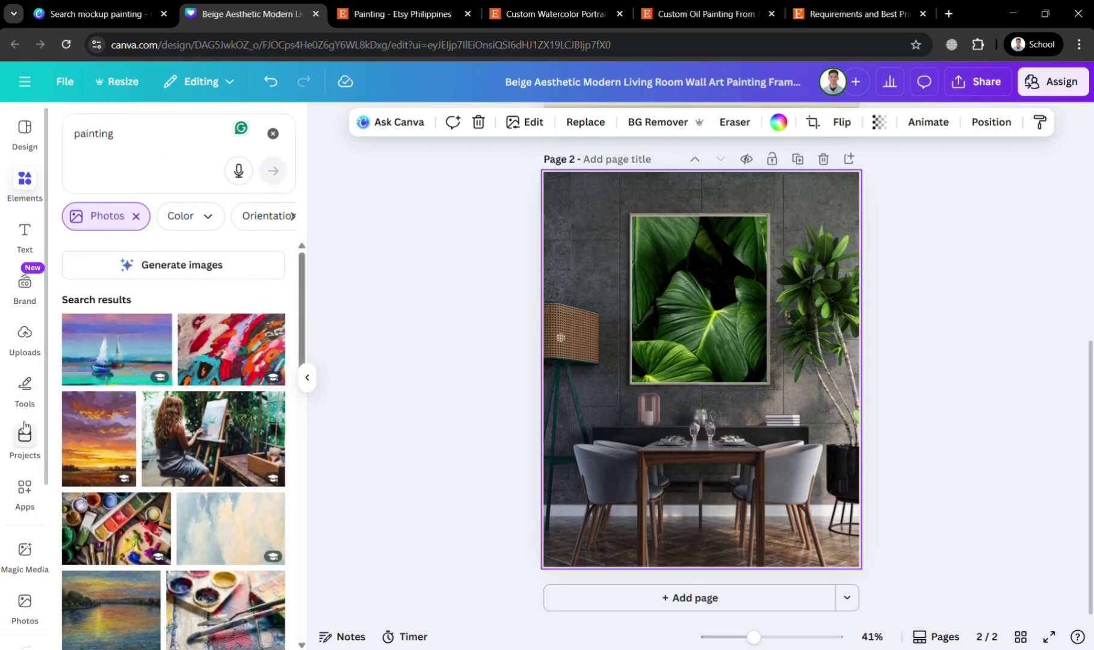
pyautogui.click(28, 348)
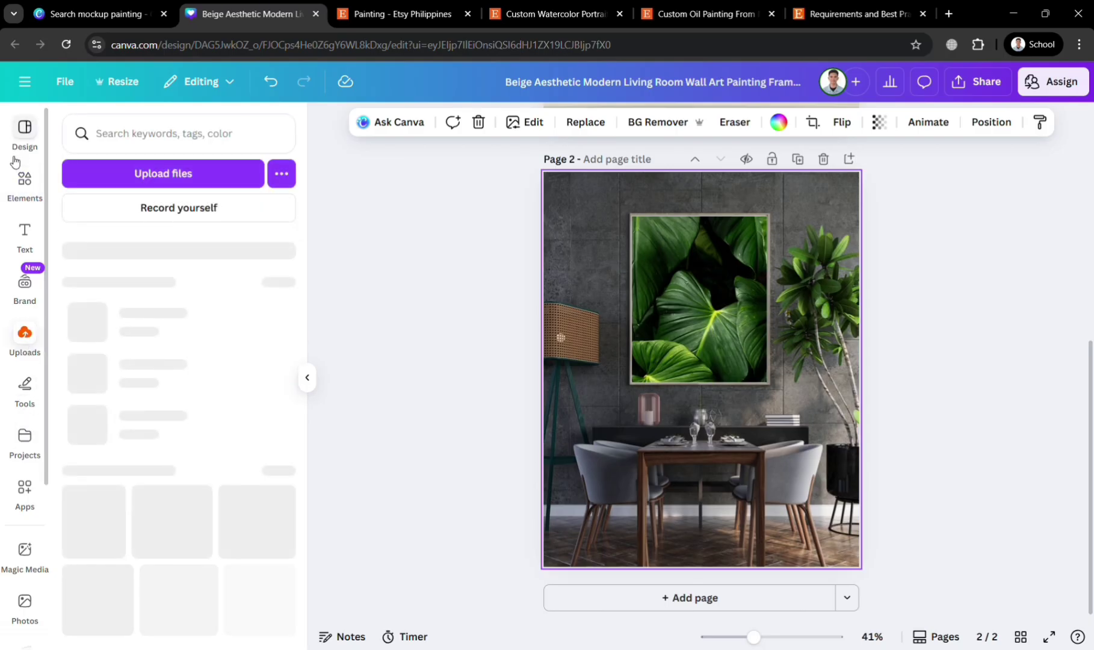
pyautogui.click(27, 182)
pyautogui.scroll(-10, 238, 388)
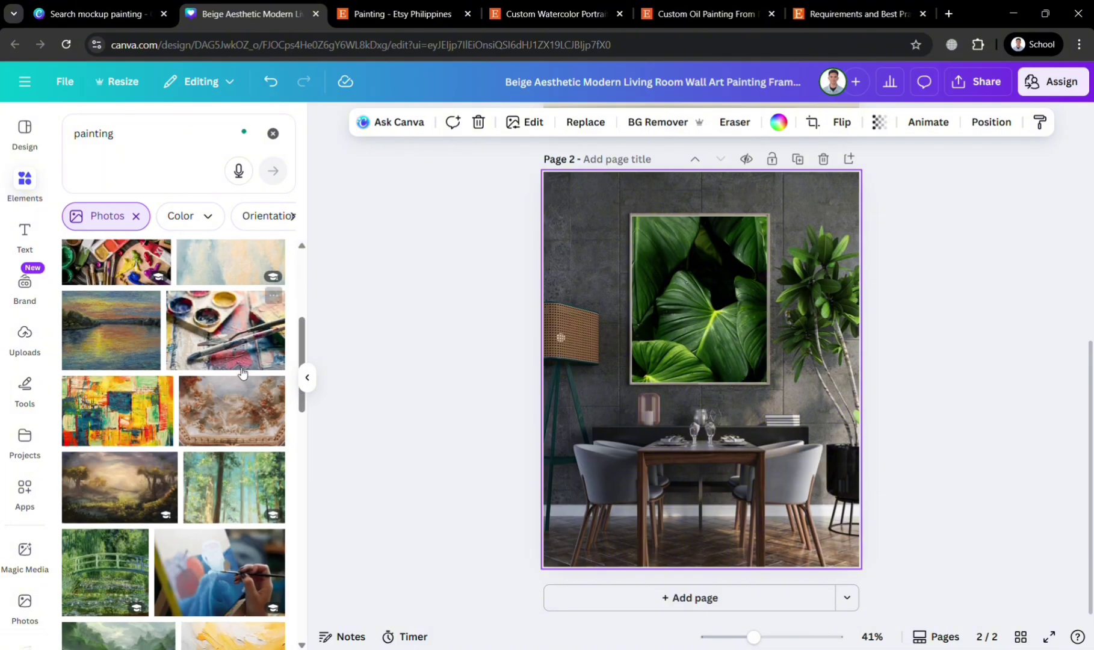
pyautogui.scroll(4, 237, 388)
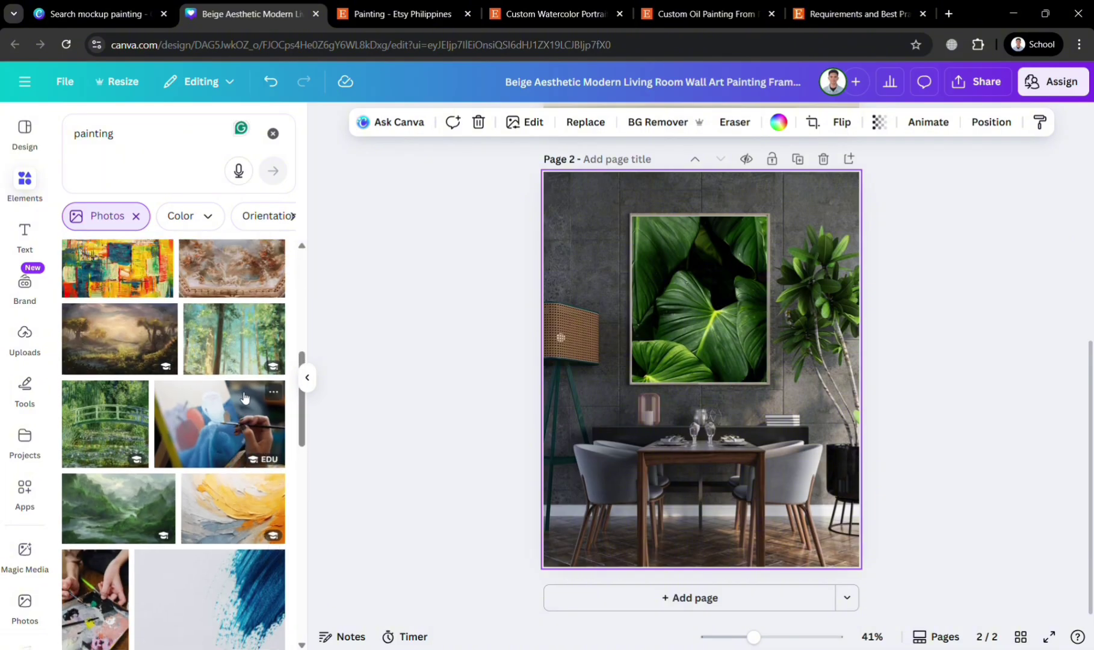
pyautogui.scroll(-4, 232, 406)
pyautogui.scroll(3, 192, 406)
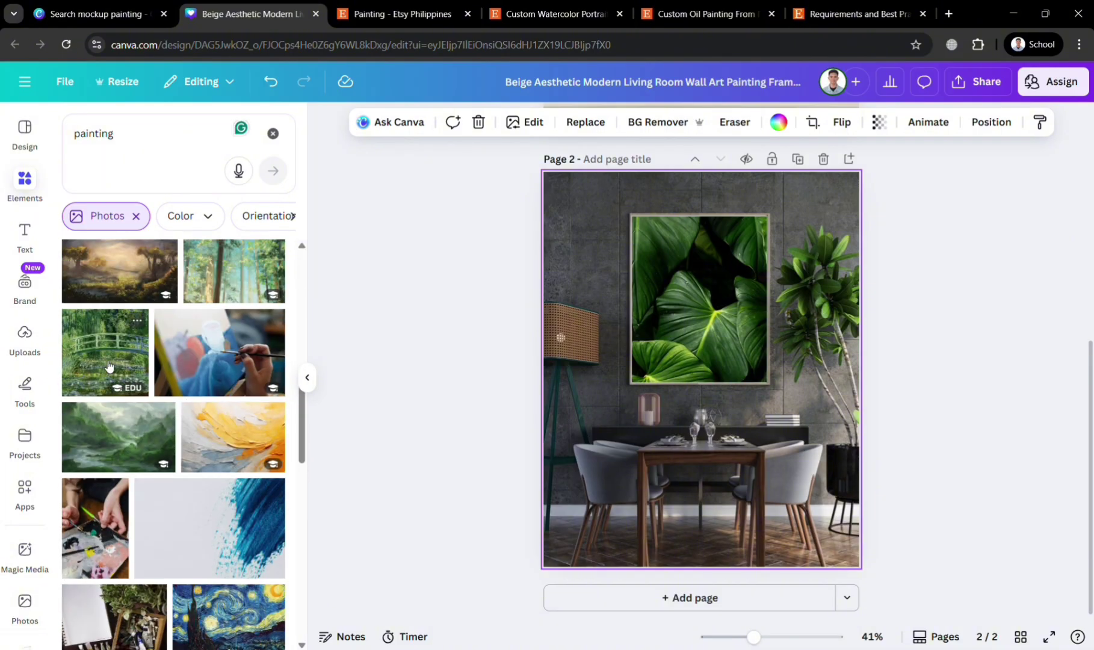
pyautogui.scroll(-8, 111, 385)
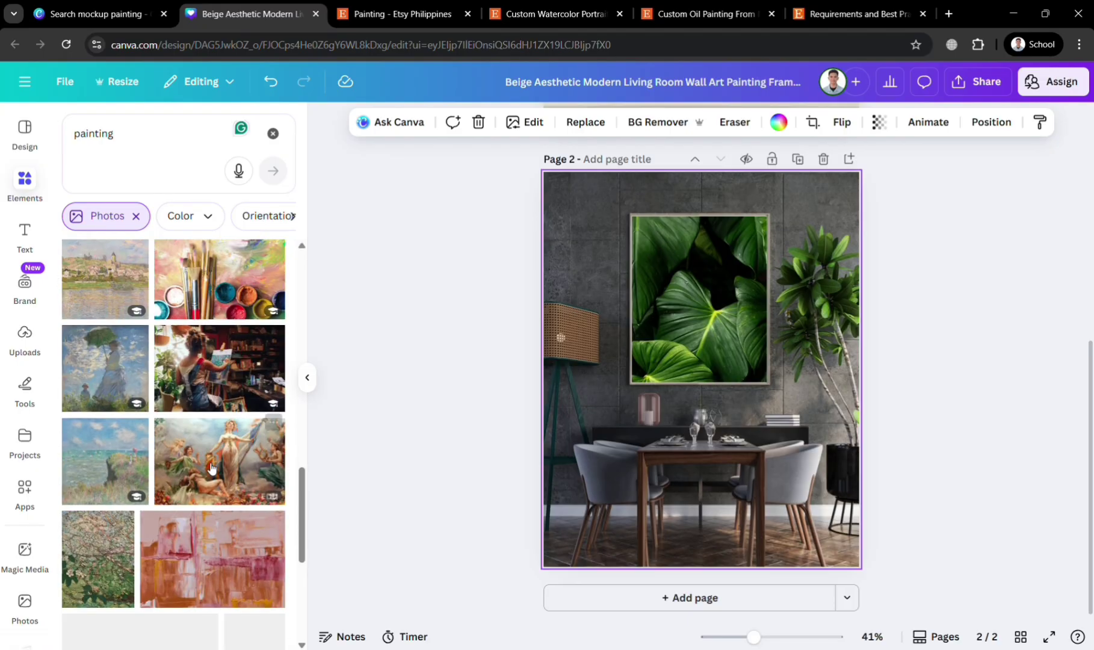
pyautogui.moveTo(111, 378); pyautogui.dragTo(726, 327)
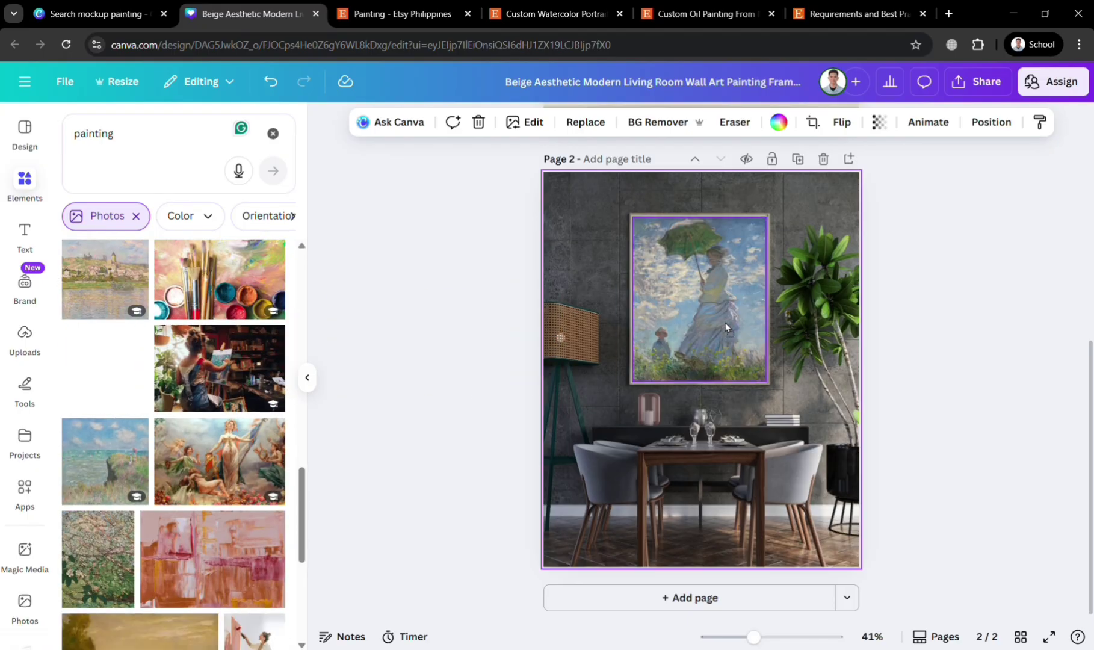
pyautogui.click(971, 364)
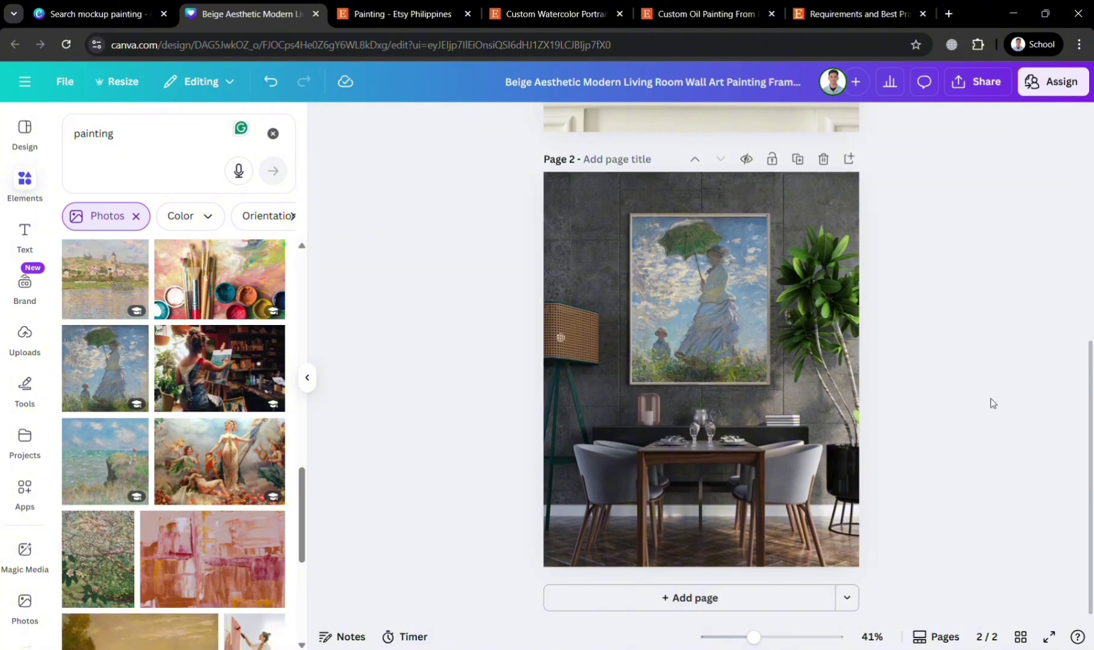
# Step: Undo the accidental move of the parasol painting on page 2
pyautogui.scroll(5, 984, 417)
pyautogui.scroll(-3, 984, 418)
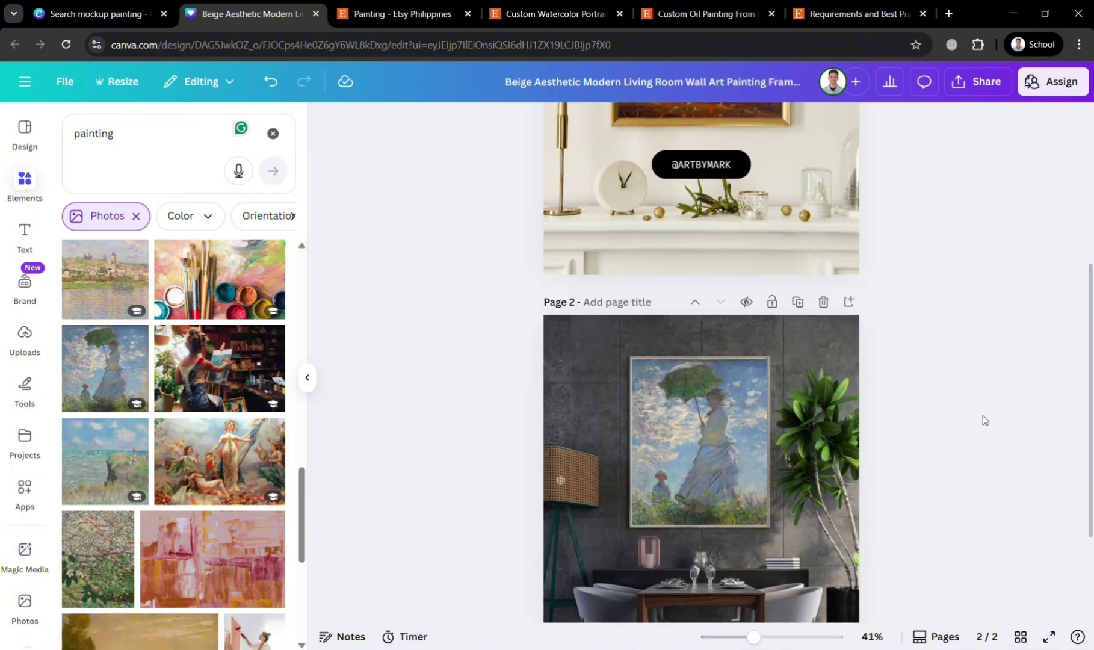
pyautogui.scroll(4, 983, 415)
pyautogui.click(663, 335)
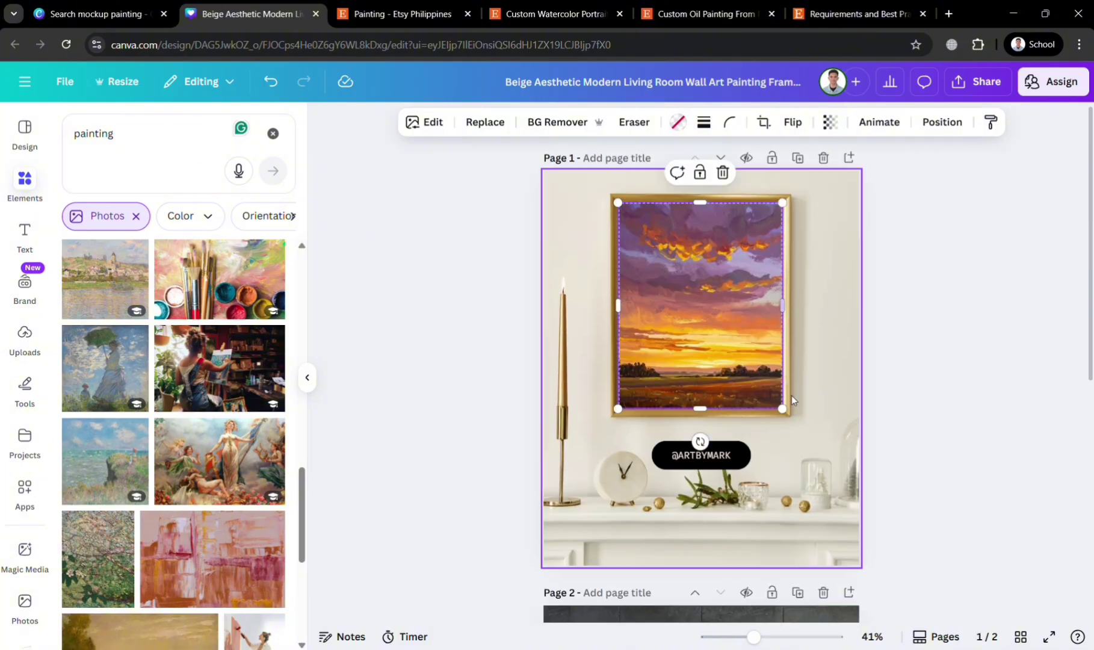
pyautogui.scroll(-2, 791, 391)
pyautogui.click(730, 579)
pyautogui.hotkey('ctrl', 'z')
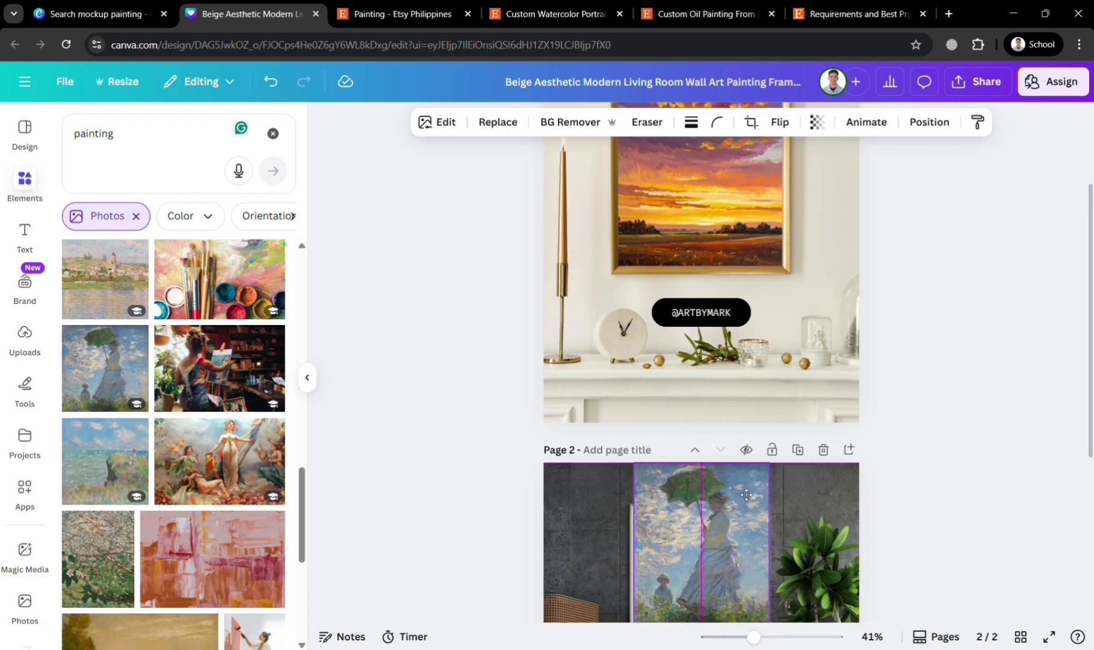
# Step: Rename the design as My Etsy Mockup
pyautogui.scroll(-2, 1017, 222)
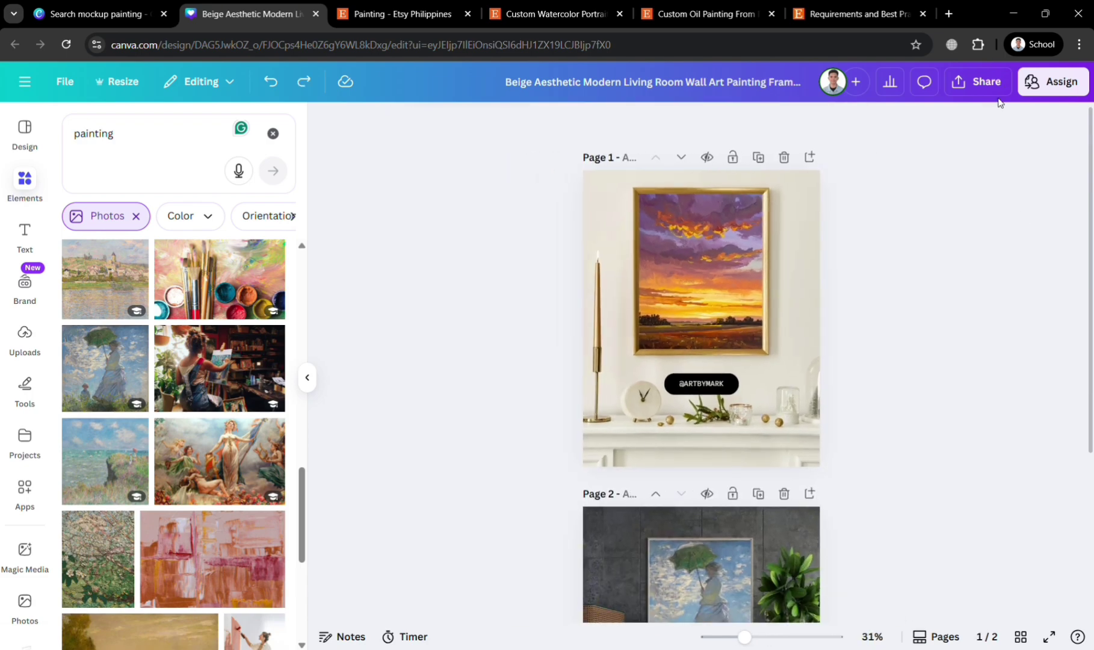
pyautogui.click(1078, 94)
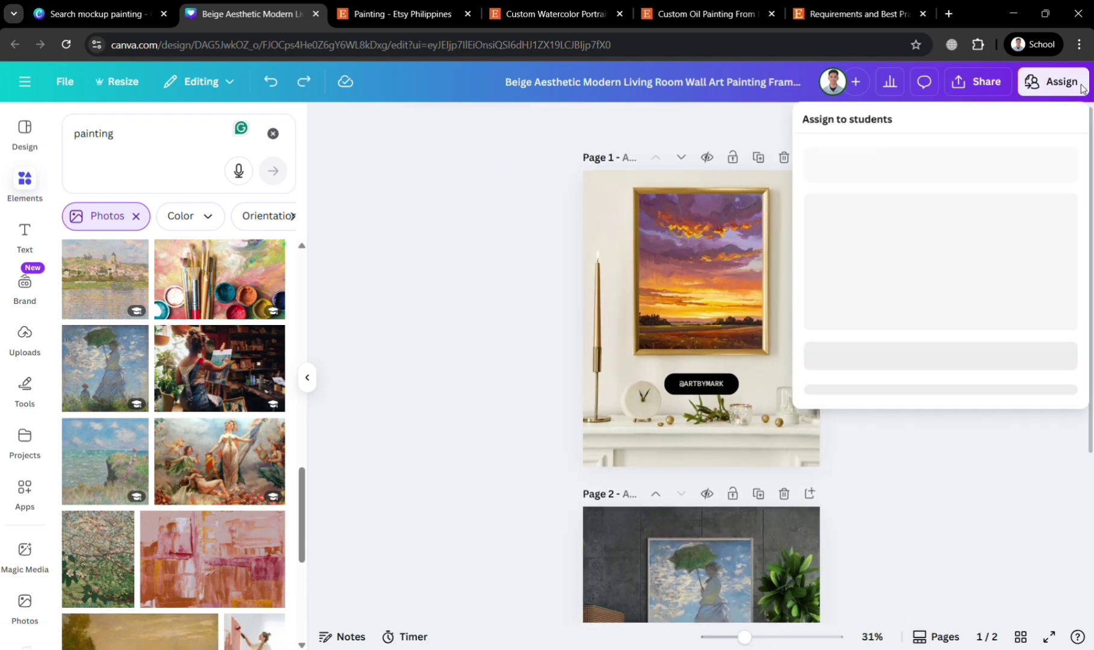
pyautogui.click(710, 125)
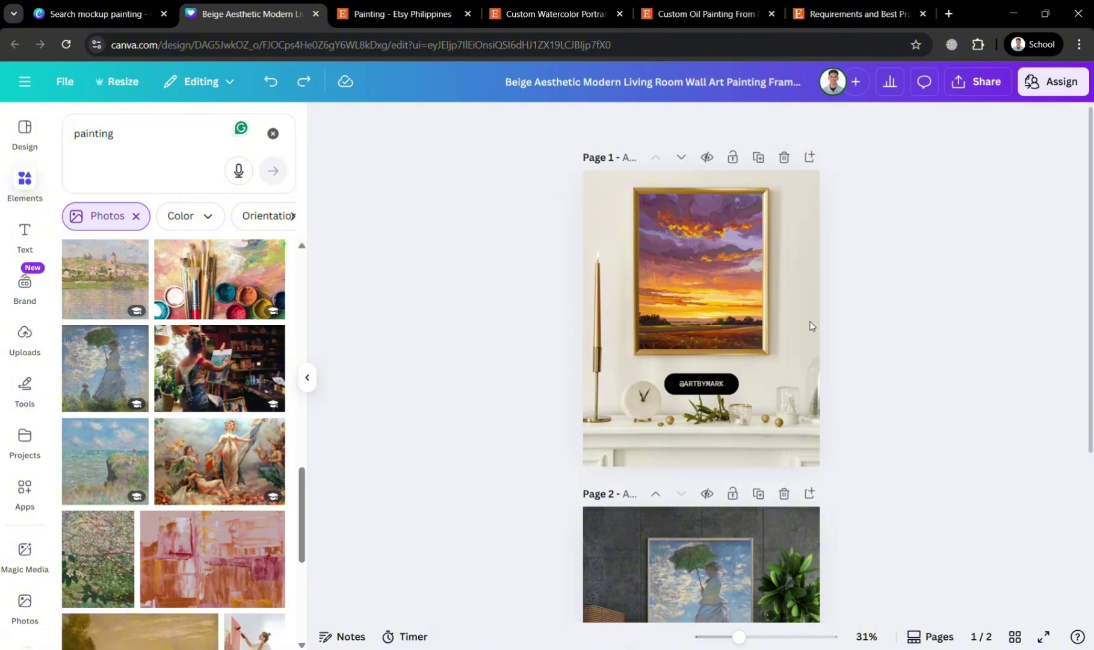
pyautogui.tripleClick(582, 88)
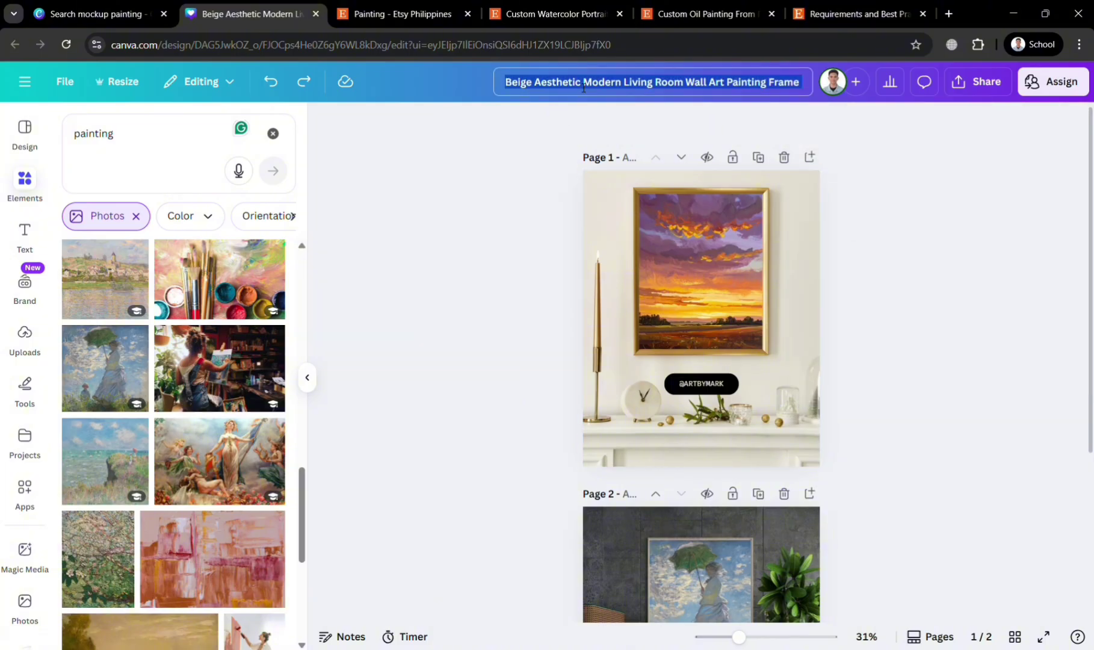
pyautogui.write('My E')
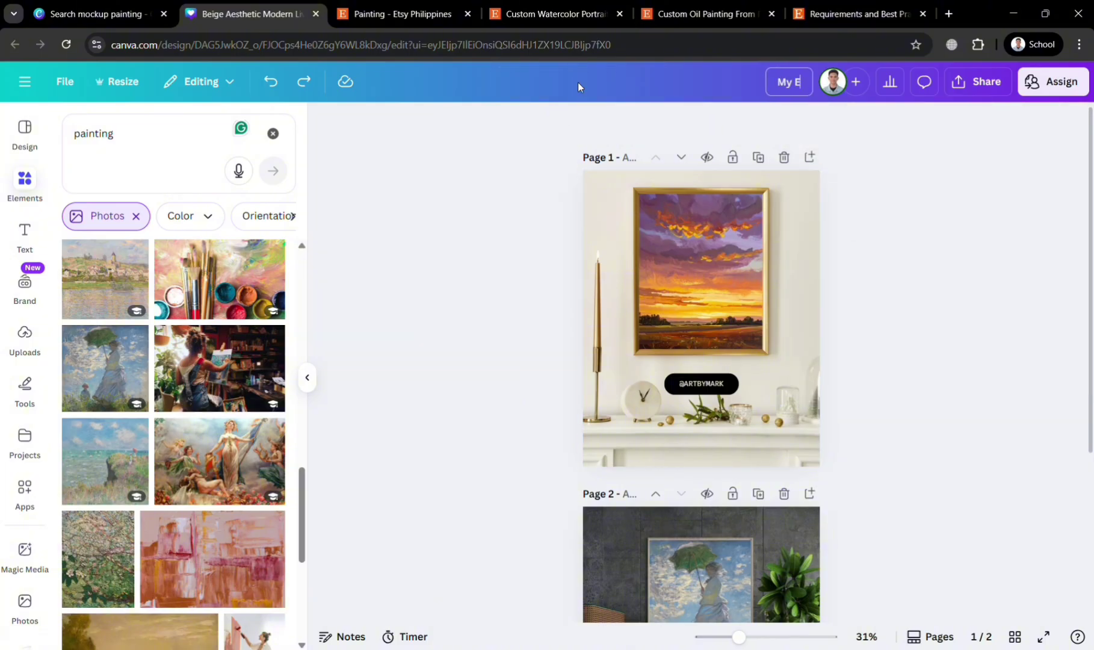
pyautogui.write('tsy Mockup')
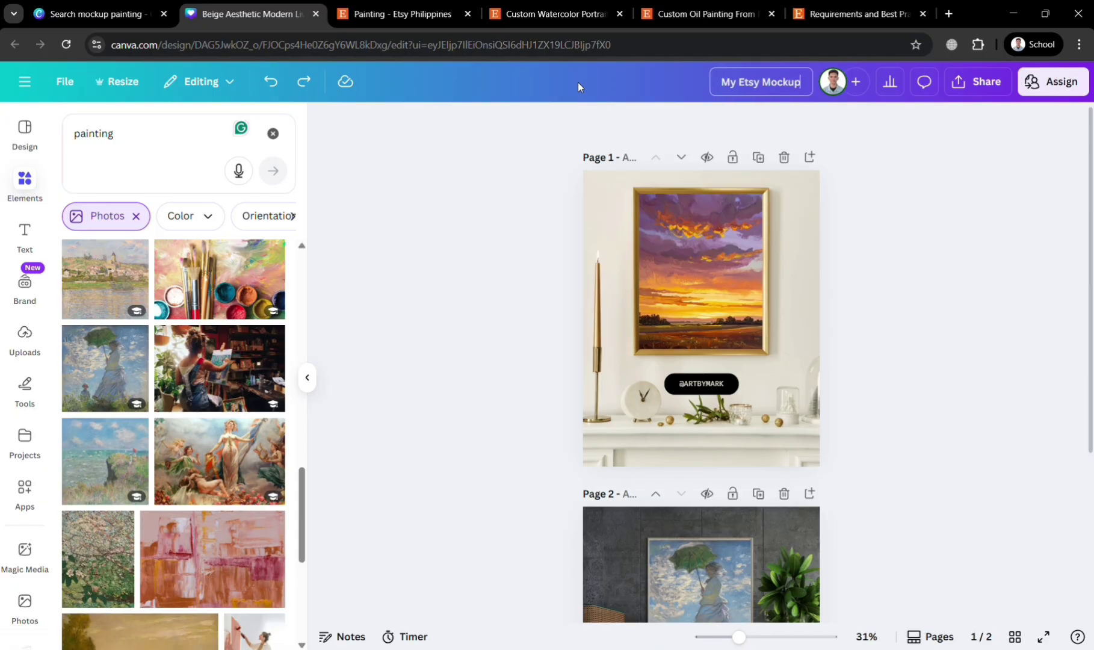
pyautogui.press('Return')
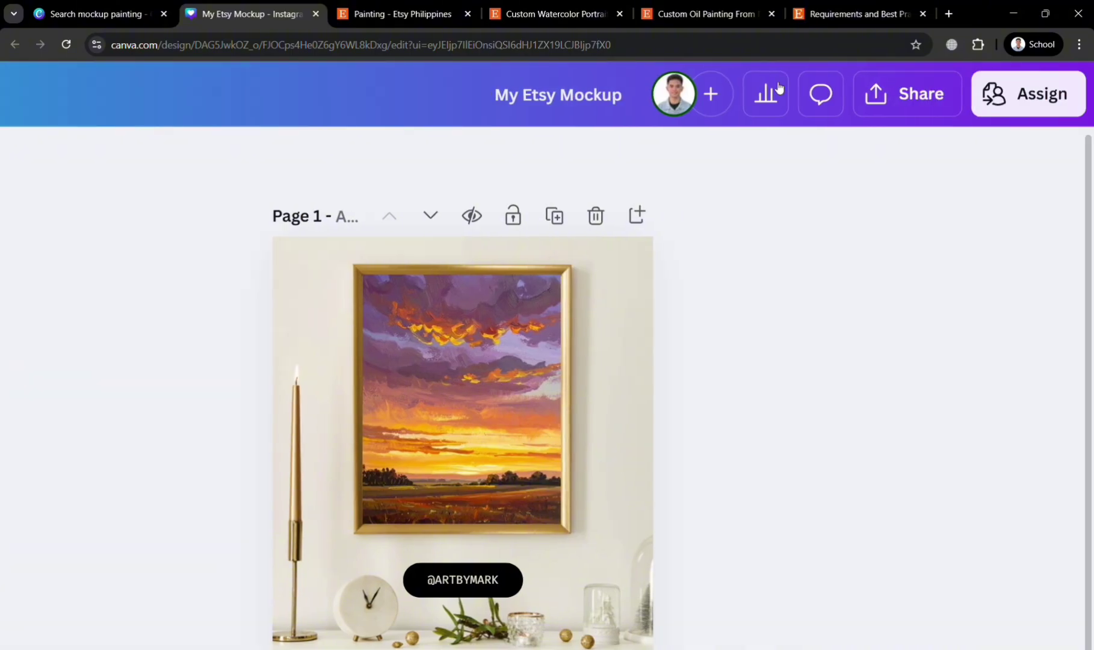
# Step: Recheck Etsy's listing image size advice and download pages 1–2 as PNG at size 1.875 (2,025 × 2,531 px)
pyautogui.click(911, 109)
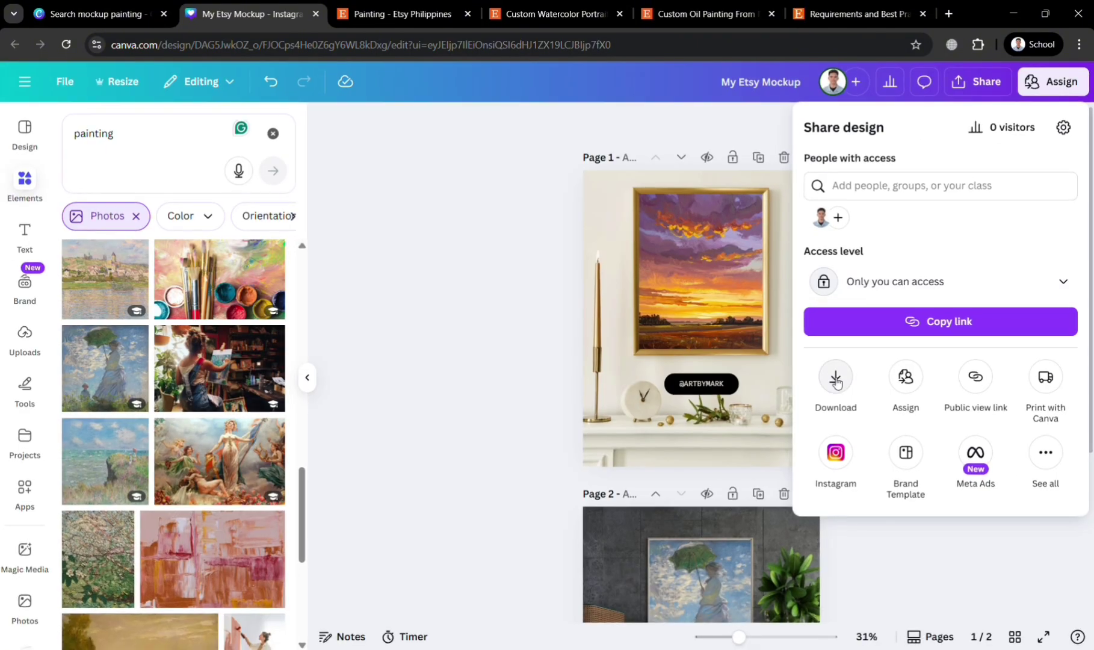
pyautogui.click(836, 379)
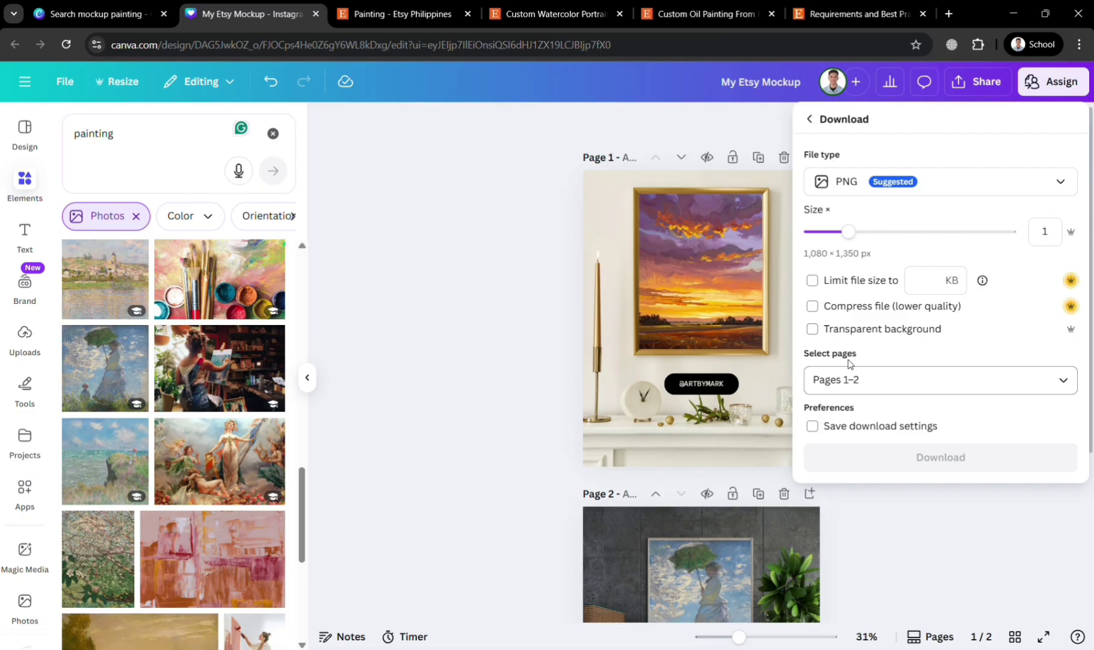
pyautogui.click(826, 5)
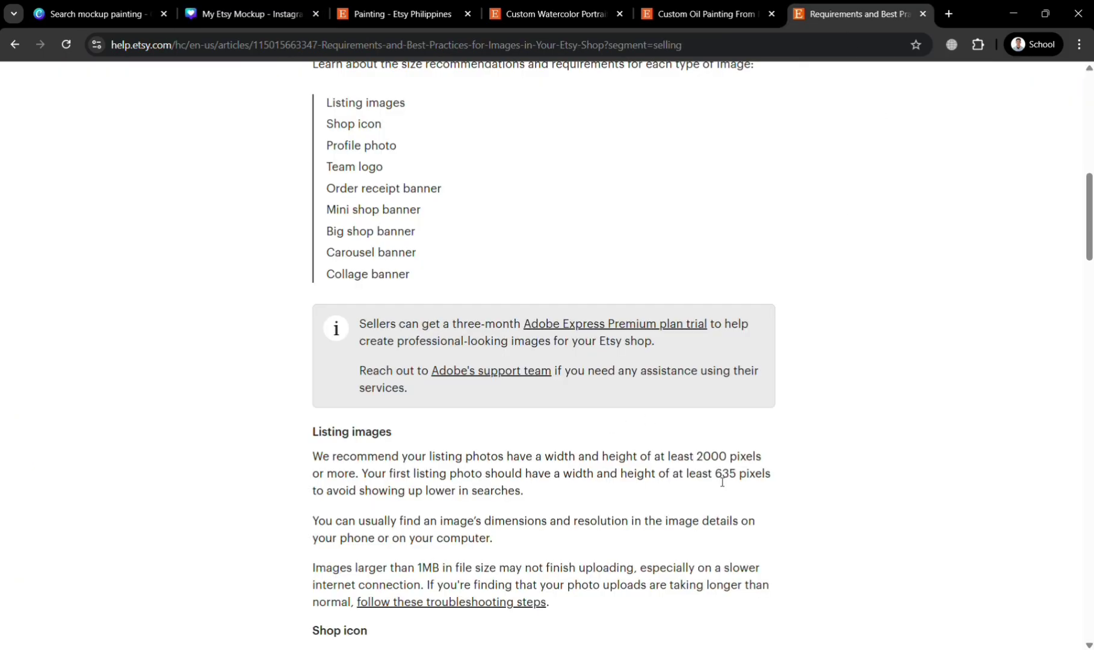
pyautogui.click(299, 6)
pyautogui.moveTo(849, 232); pyautogui.dragTo(921, 247)
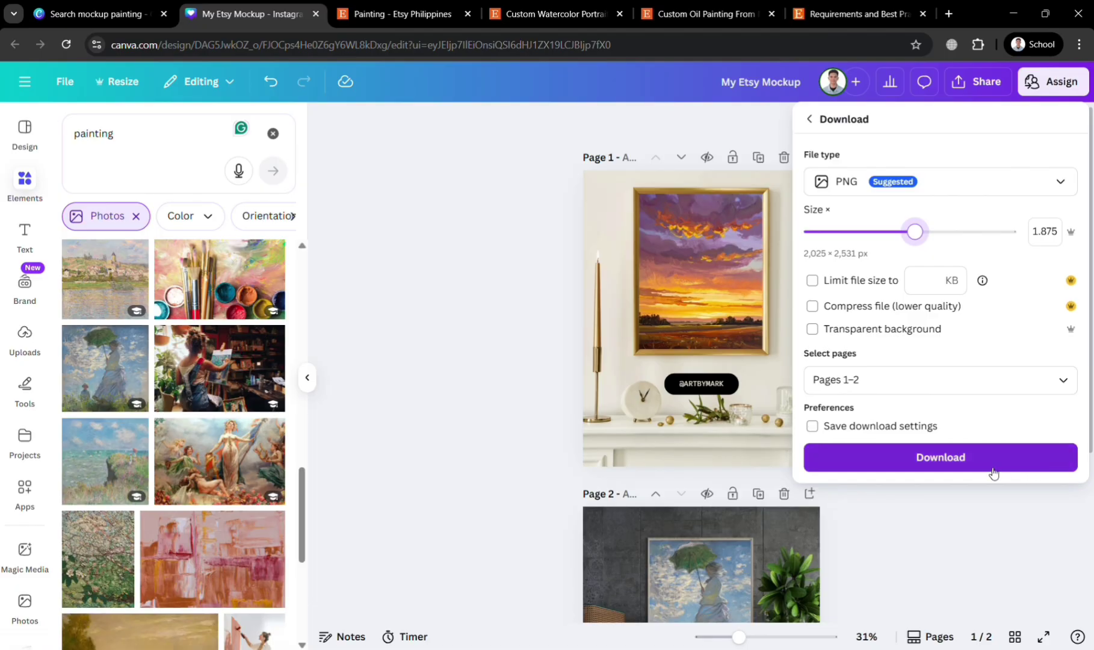
pyautogui.click(945, 458)
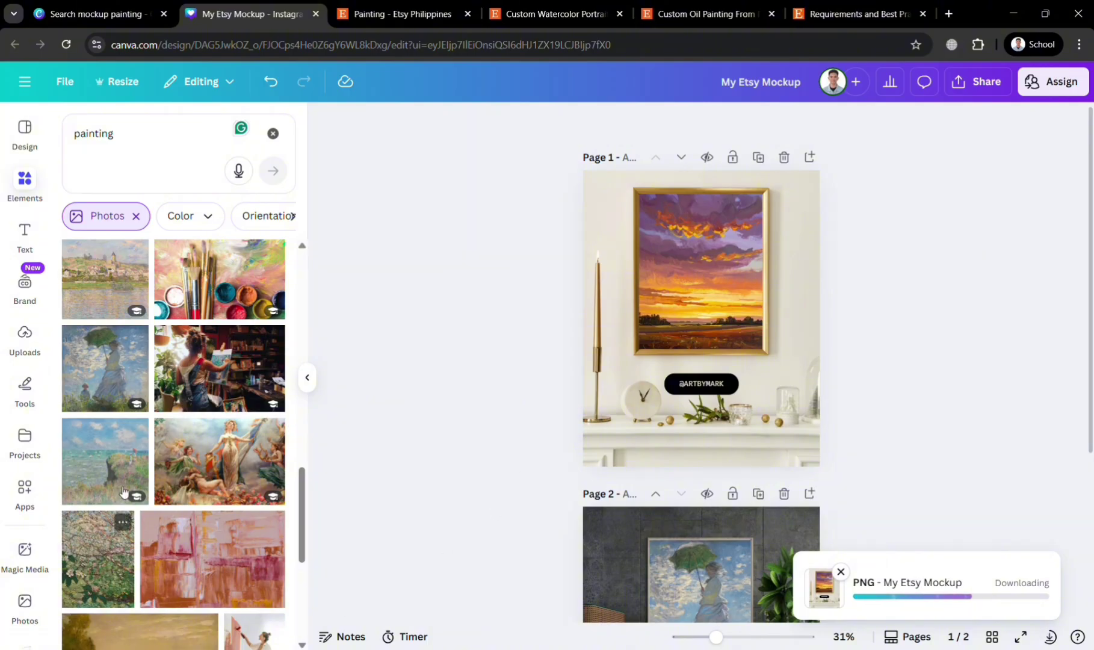
pyautogui.scroll(-3, 289, 523)
pyautogui.scroll(-1, 411, 441)
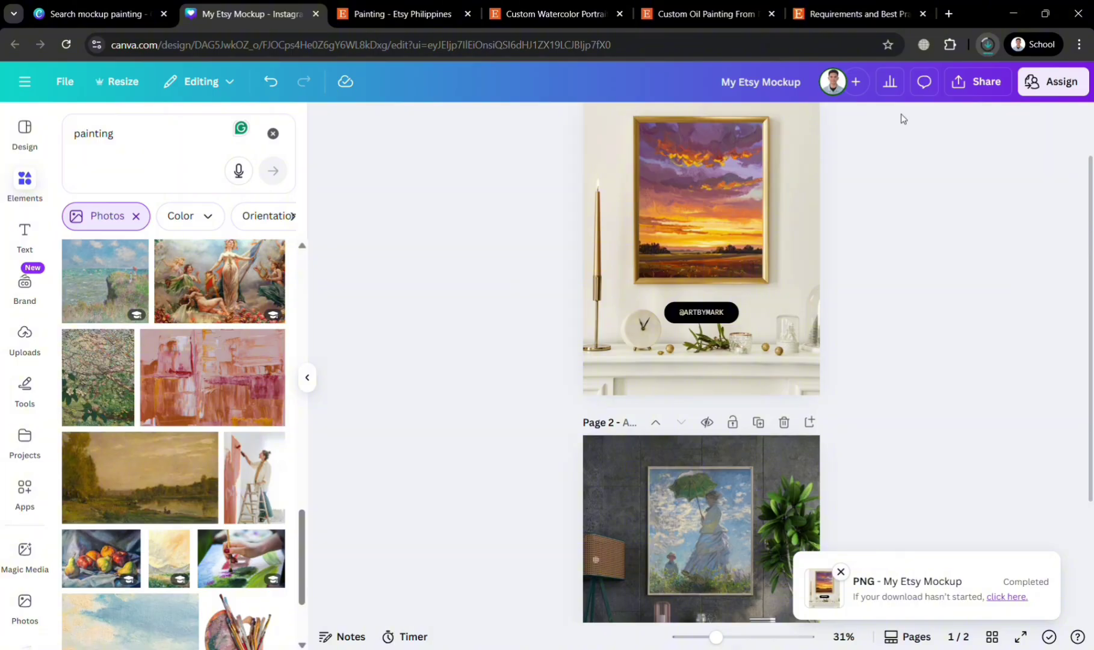
# Step: Switch to the Etsy painting search results and examine how other sellers present their listing images
pyautogui.click(372, 4)
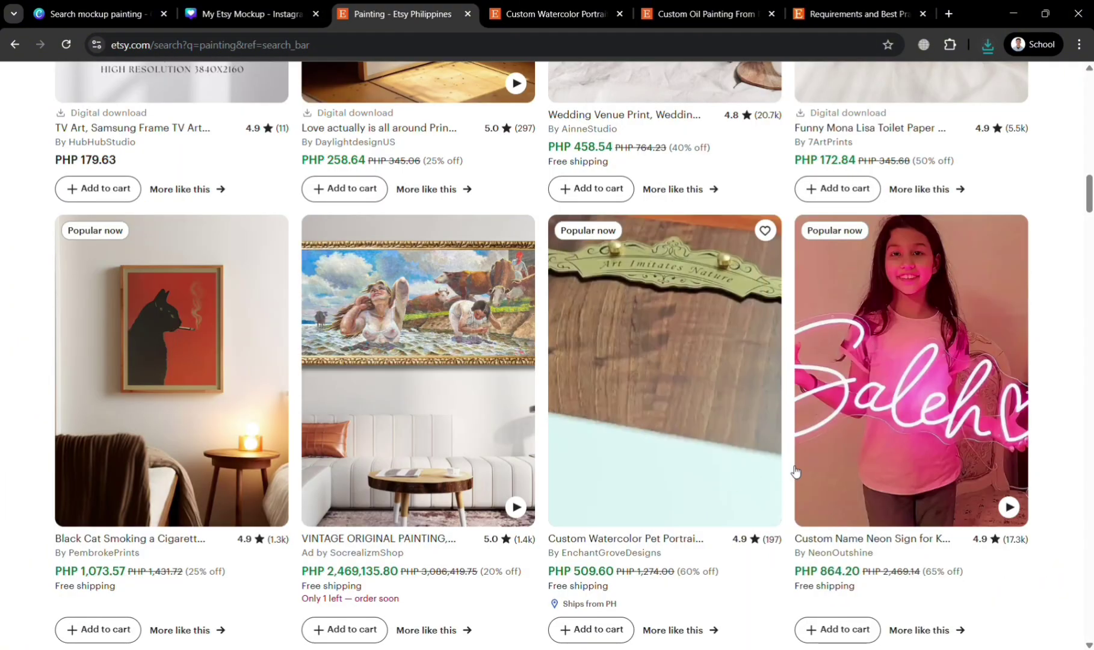
pyautogui.scroll(-7, 794, 471)
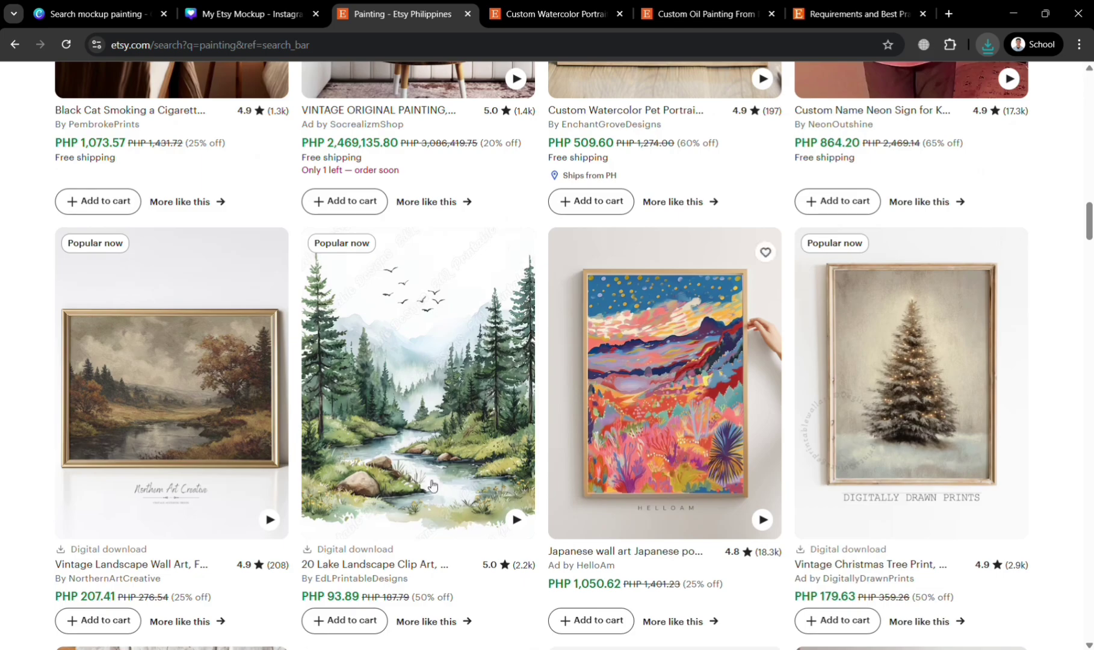
pyautogui.scroll(-12, 432, 485)
pyautogui.scroll(4, 715, 332)
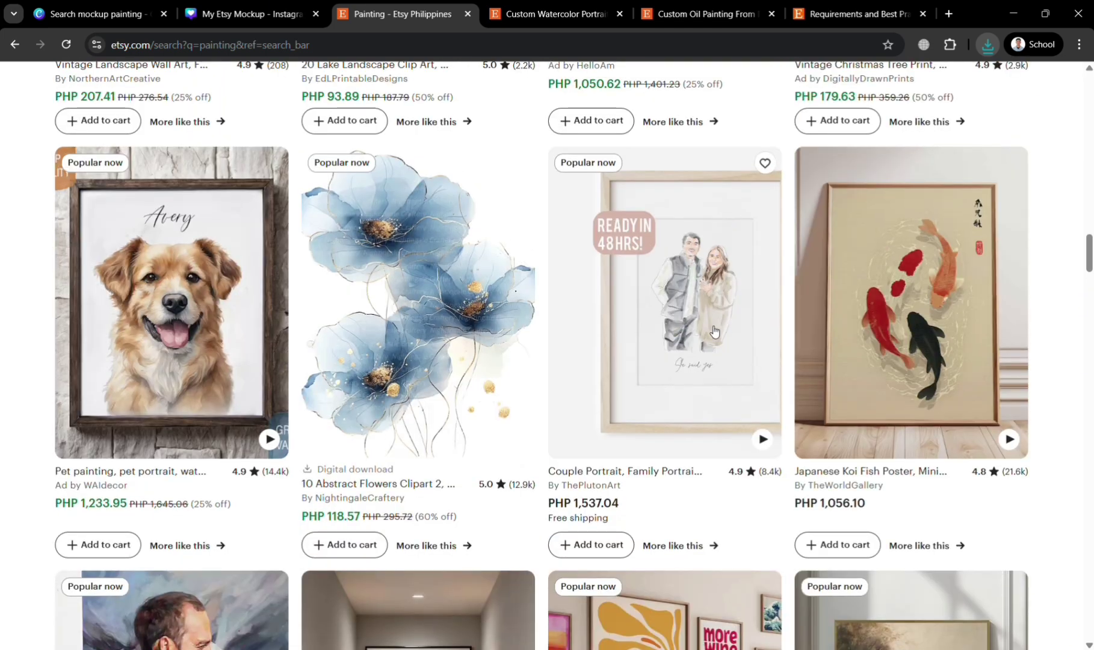
pyautogui.scroll(-1, 714, 332)
pyautogui.scroll(12, 714, 331)
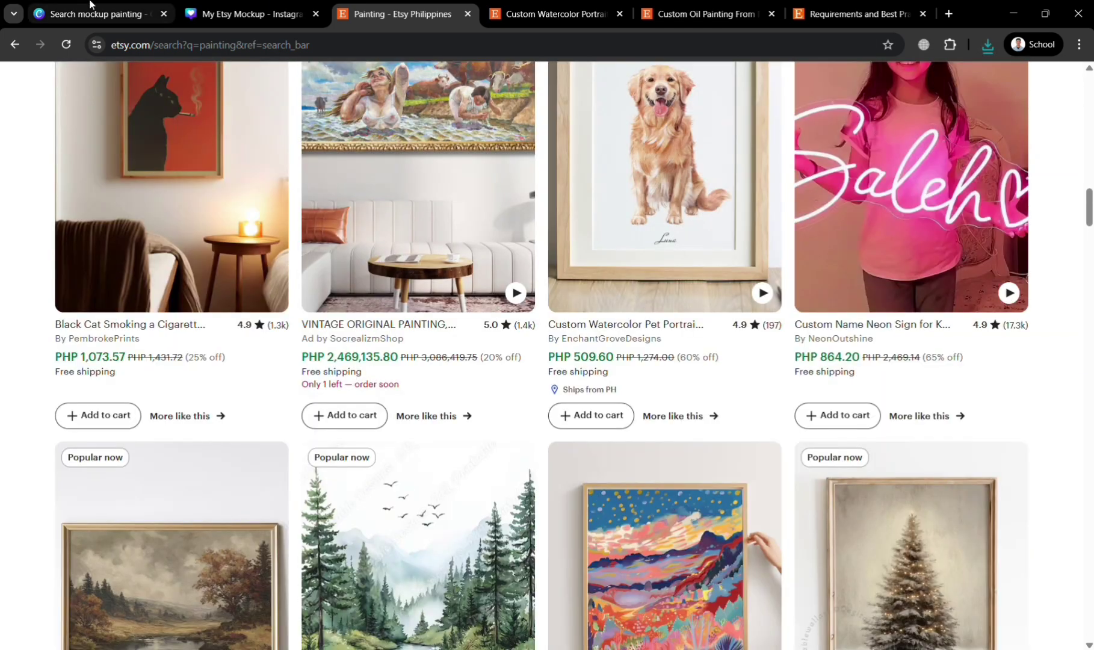
# Step: Return to Canva's template search, close the open template preview, and browse templates matching "mockup shirt"
pyautogui.click(90, 8)
pyautogui.scroll(1, 590, 437)
pyautogui.scroll(-2, 1006, 261)
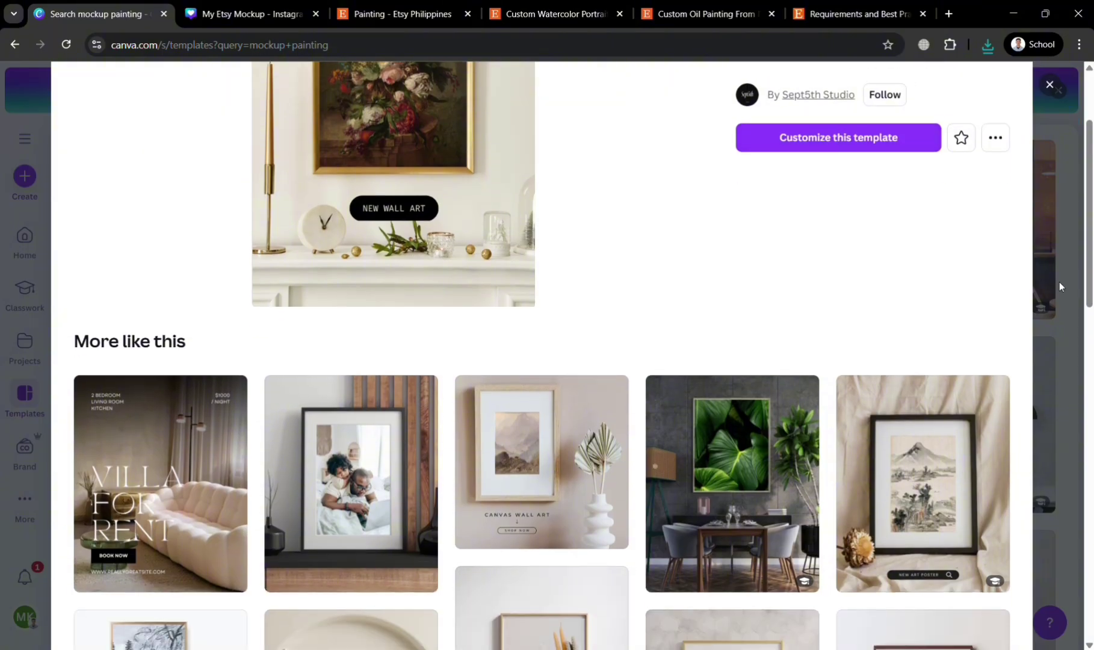
pyautogui.click(1059, 286)
pyautogui.scroll(5, 335, 388)
pyautogui.click(387, 296)
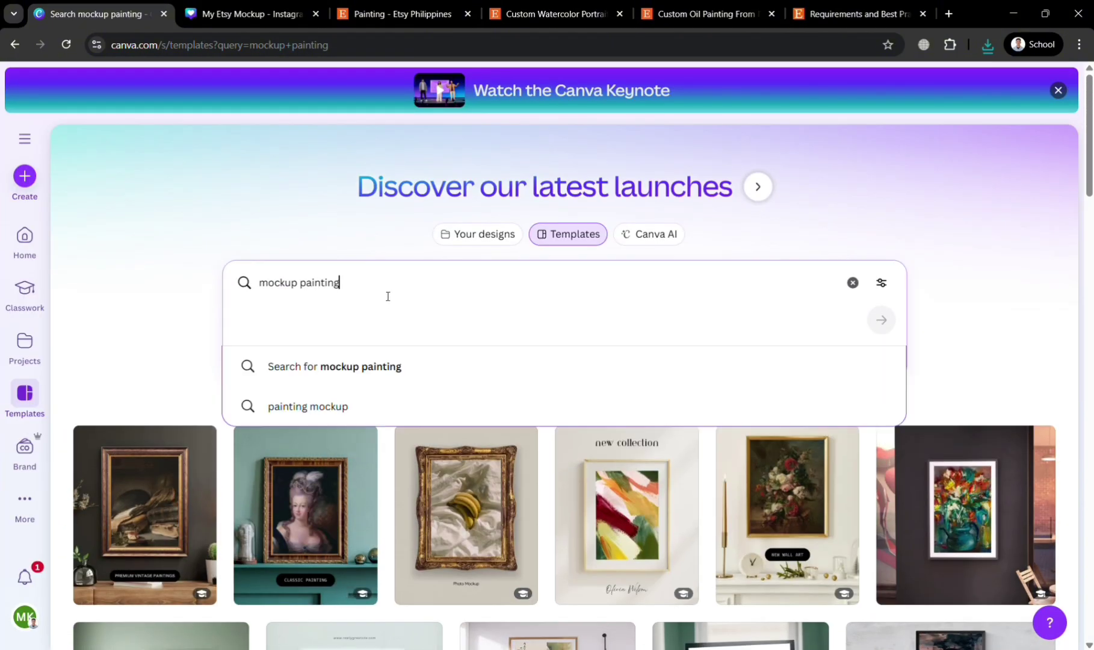
pyautogui.press('BackSpace')
pyautogui.press('BackSpace')
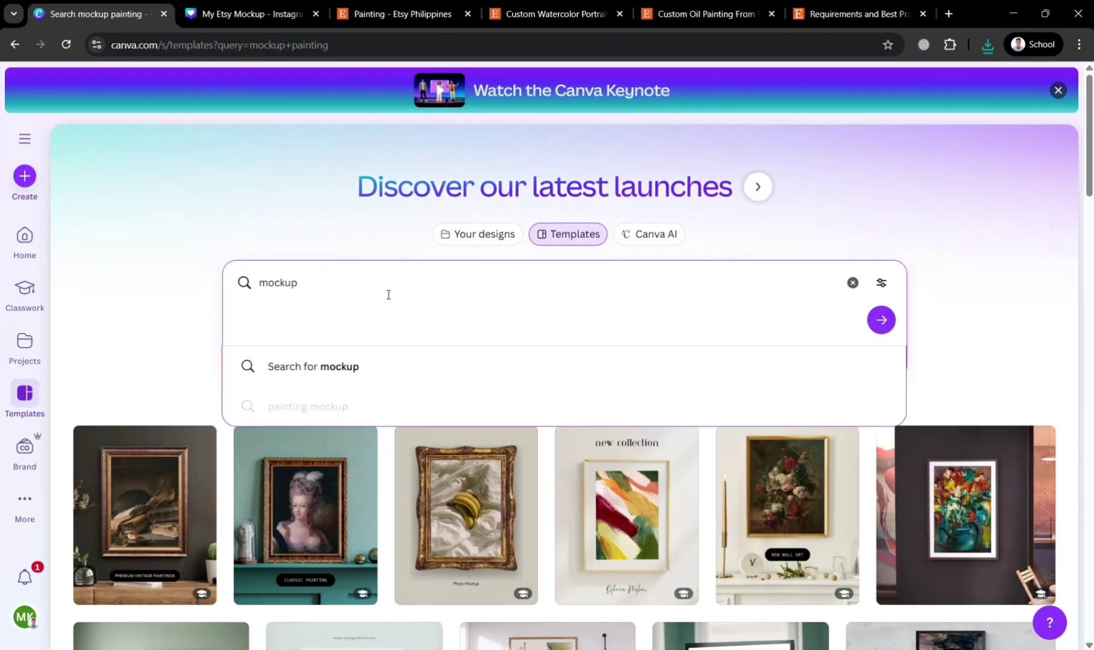
pyautogui.write('shirt')
pyautogui.press('Return')
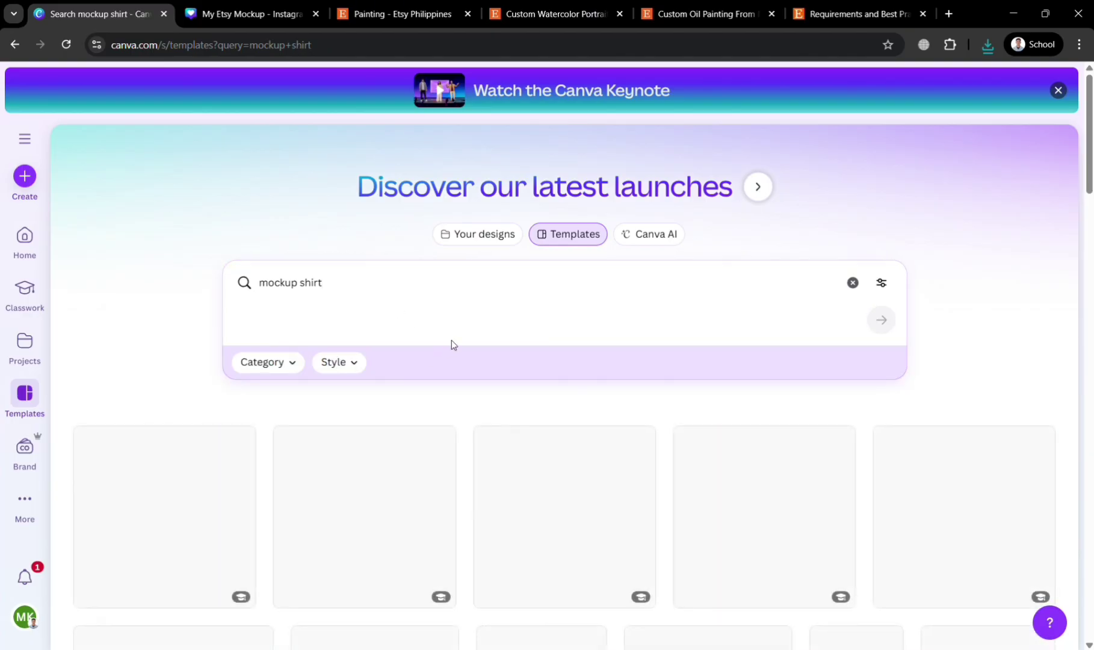
pyautogui.scroll(-5, 594, 567)
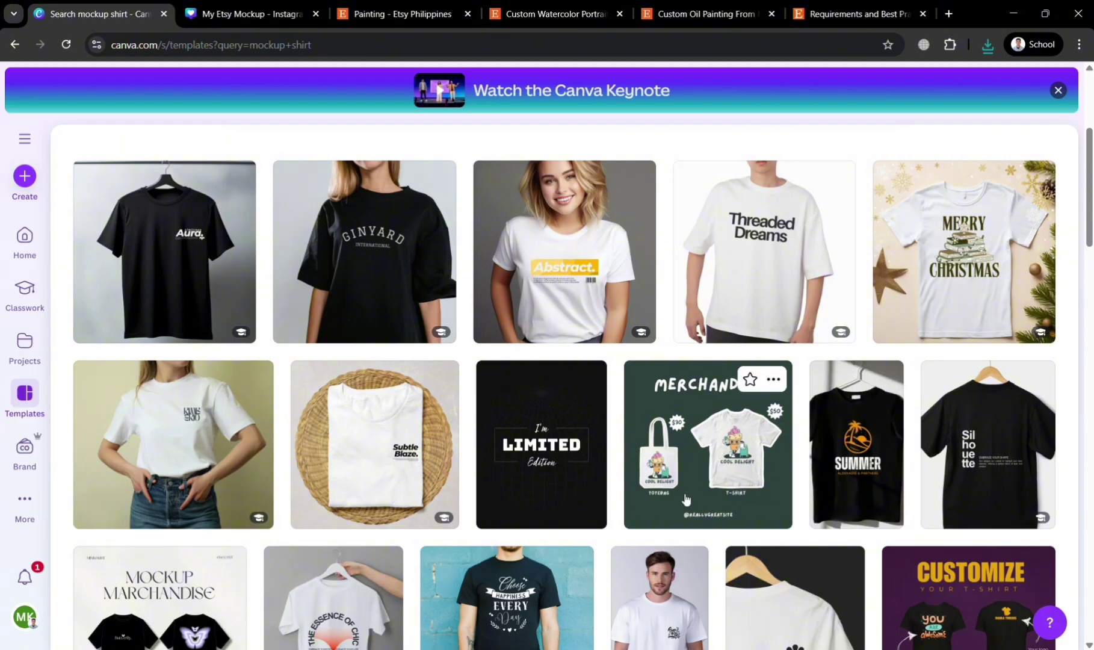
pyautogui.scroll(-6, 691, 445)
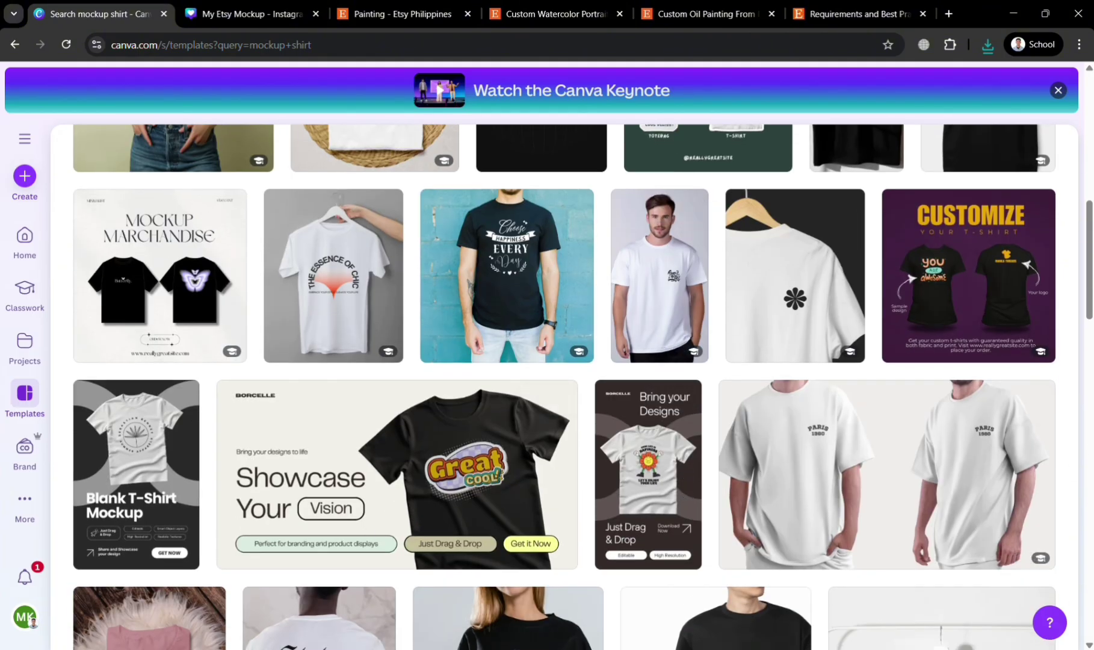
pyautogui.scroll(-6, 1089, 376)
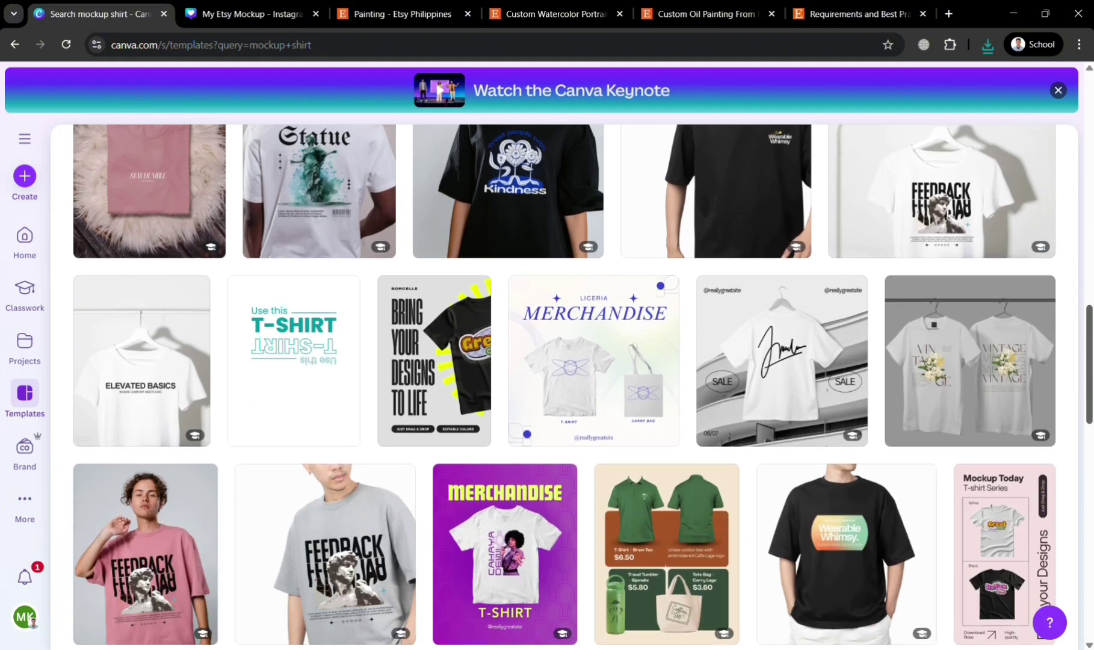
# Step: Change the template search to "mockup mug"
pyautogui.moveTo(1090, 368); pyautogui.dragTo(1092, 139)
pyautogui.click(330, 292)
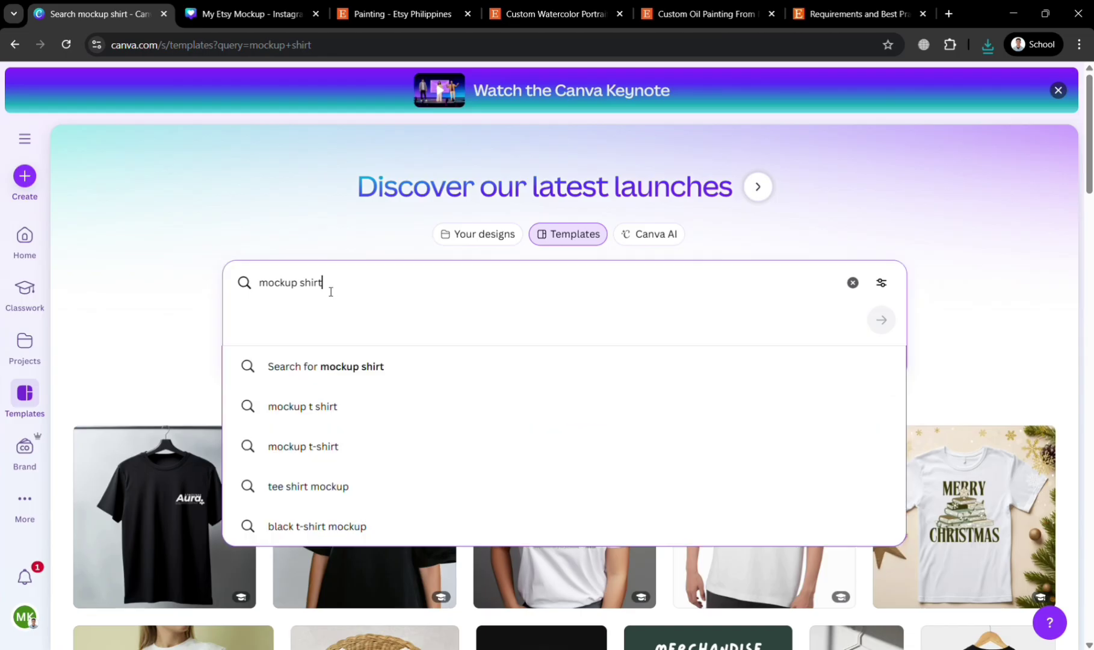
pyautogui.press('BackSpace')
pyautogui.press('BackSpace')
pyautogui.press('BackSpace')
pyautogui.press('BackSpace')
pyautogui.press('BackSpace')
pyautogui.write('mug')
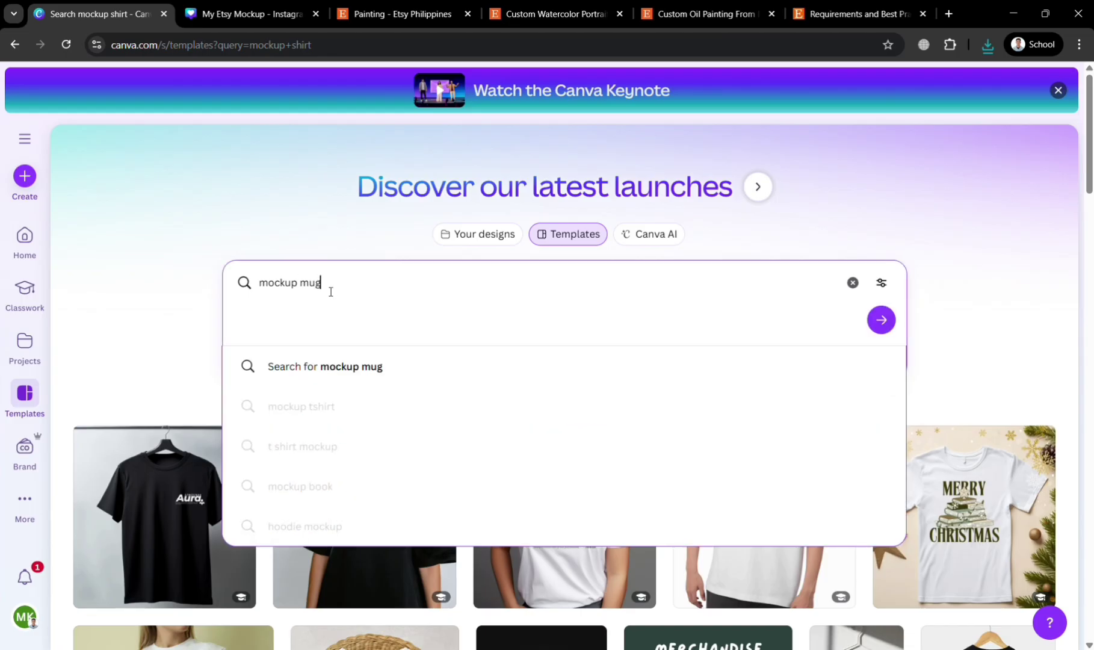
pyautogui.press('Return')
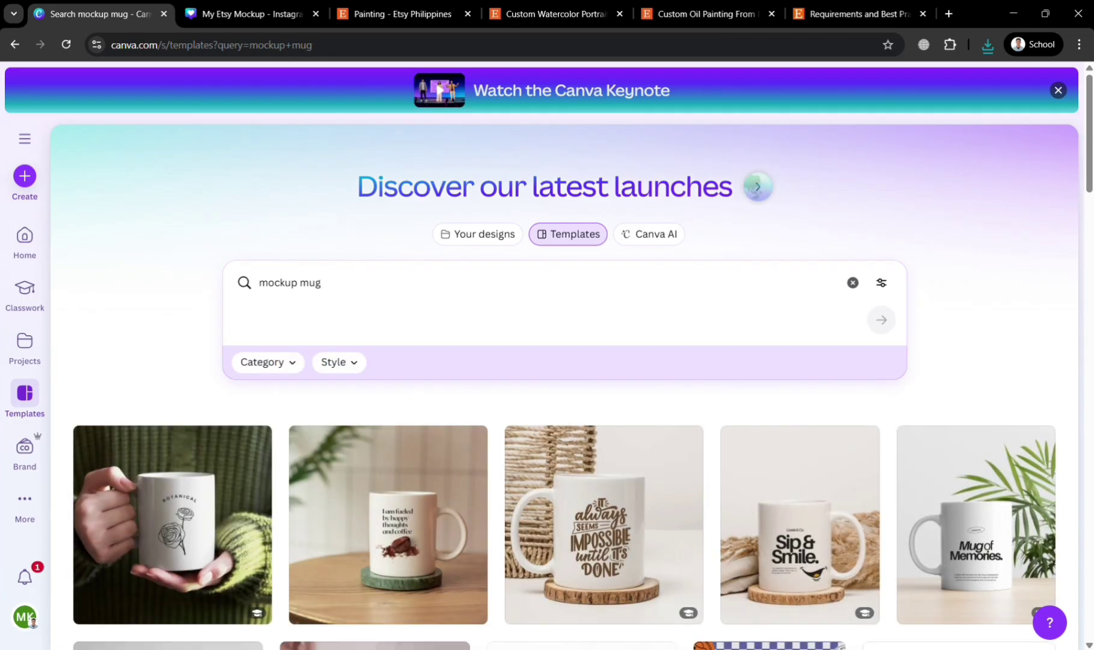
# Step: Create a new design from the Brown and White Minimalist Mug Mockup Instagram Post template
pyautogui.scroll(-5, 483, 265)
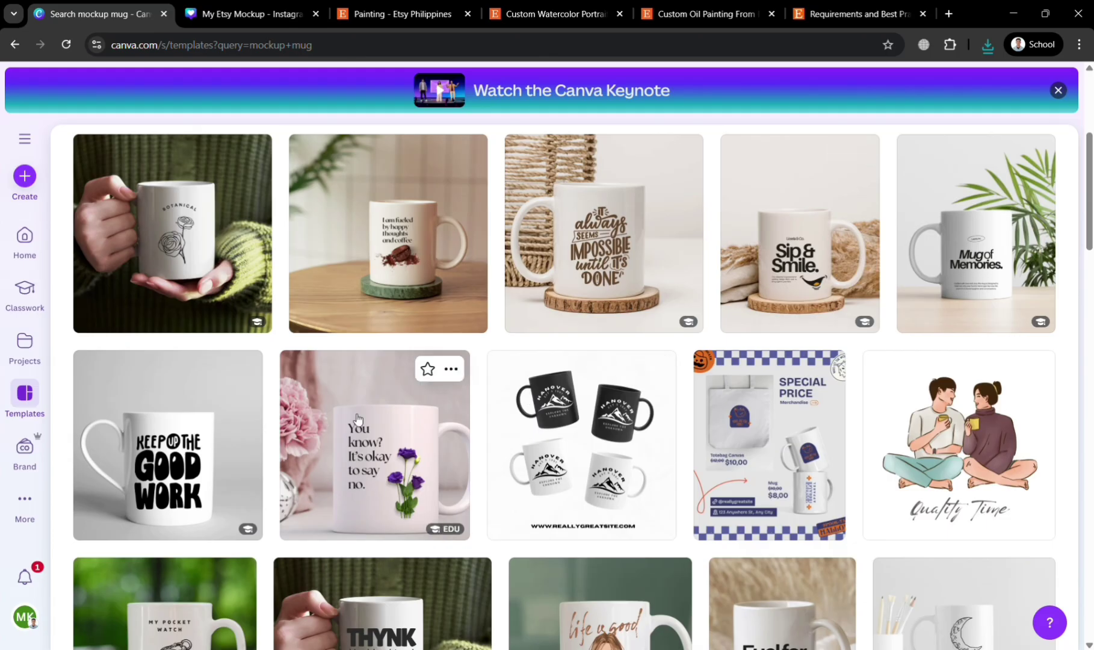
pyautogui.click(591, 261)
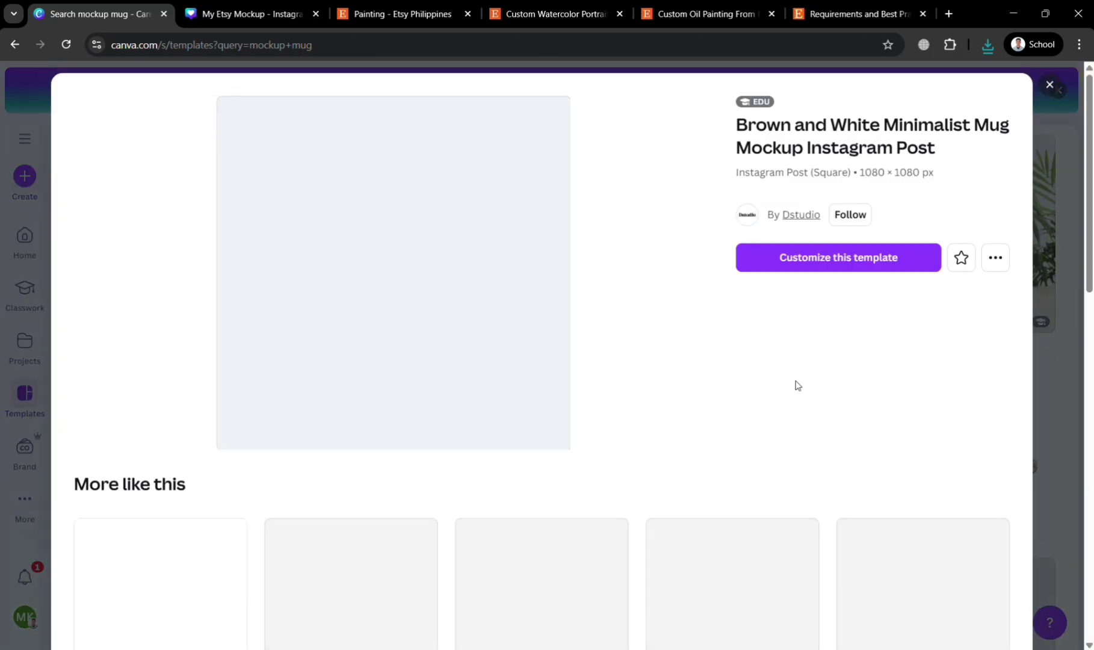
pyautogui.click(796, 259)
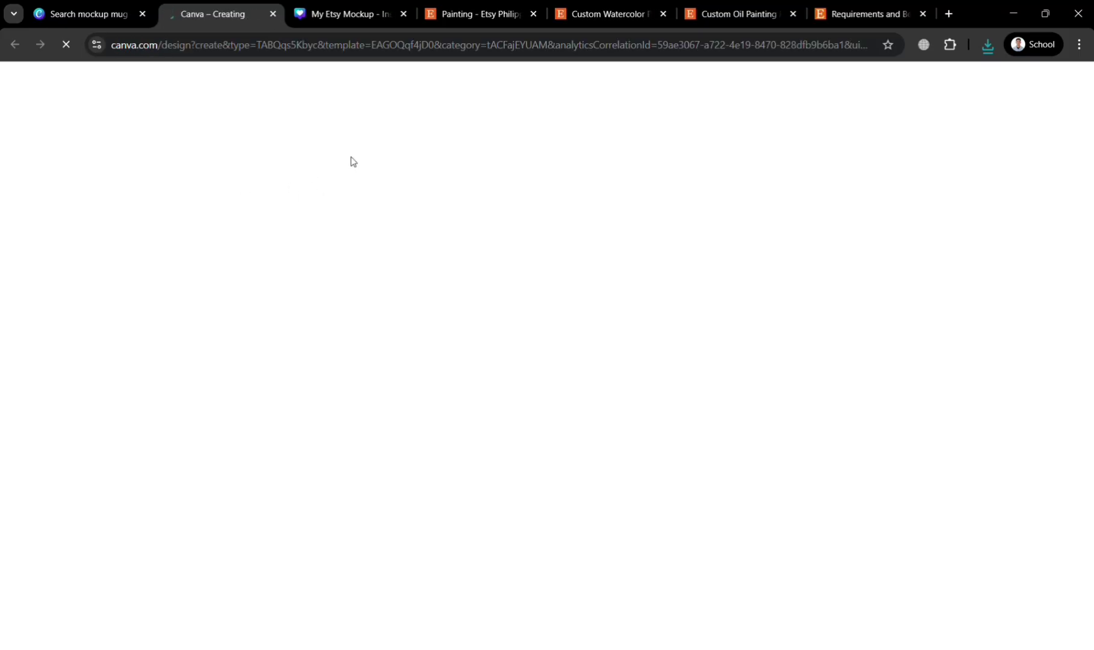
# Step: Switch to the Etsy search results, search for "mug" and browse the mug listing images
pyautogui.click(471, 9)
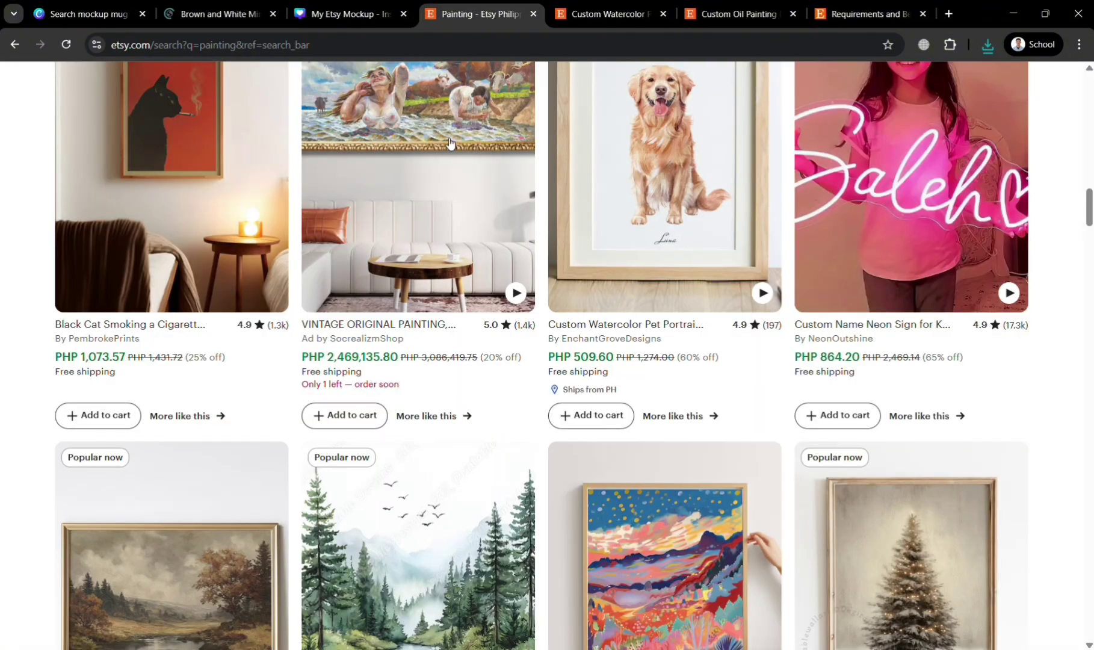
pyautogui.scroll(5, 454, 167)
pyautogui.scroll(20, 453, 168)
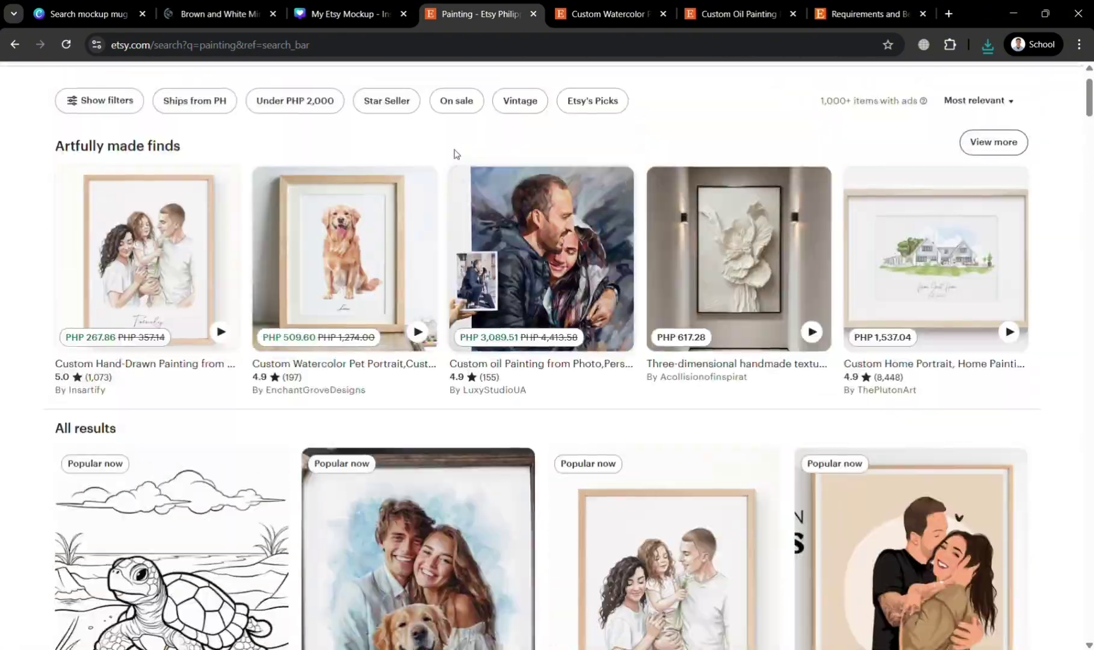
pyautogui.scroll(2, 455, 154)
pyautogui.click(403, 83)
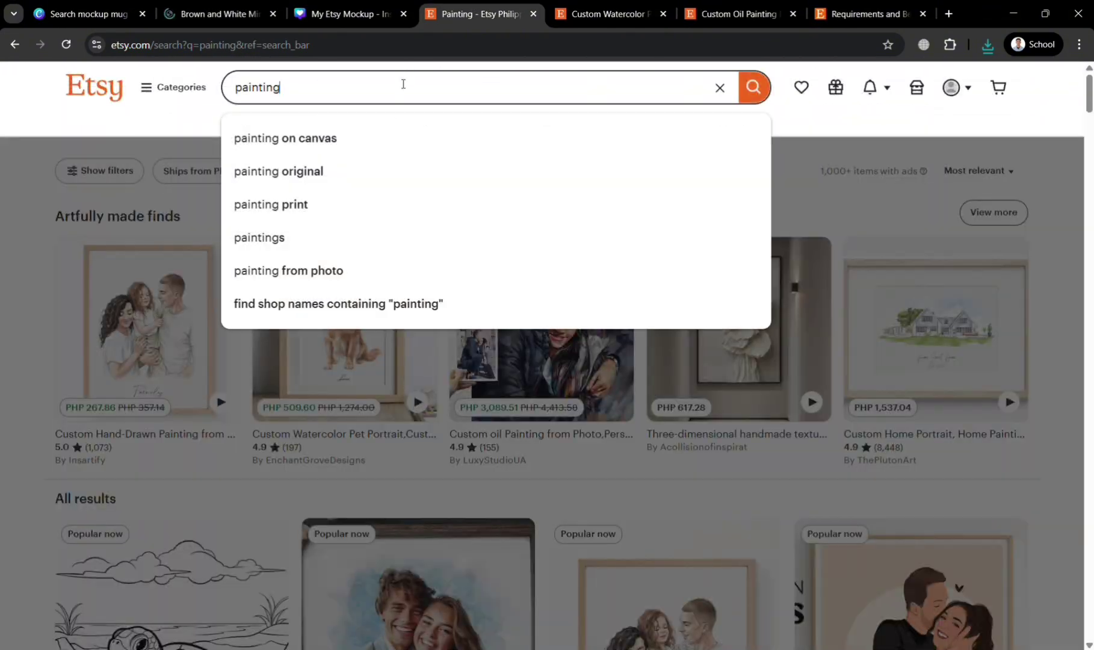
pyautogui.write('mug')
pyautogui.press('Return')
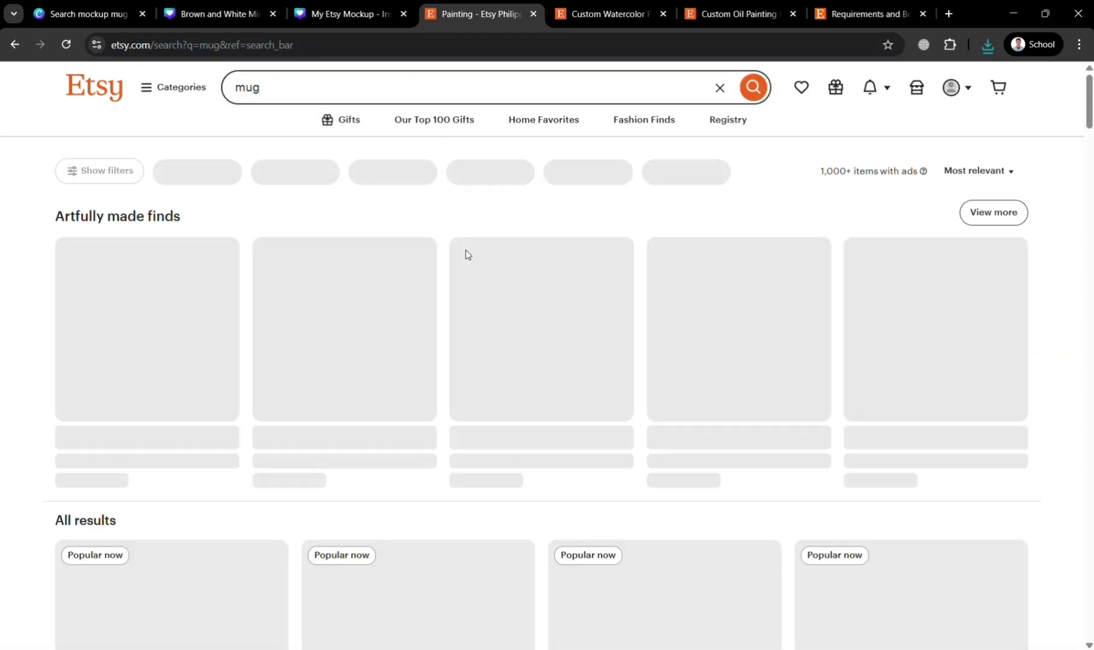
pyautogui.scroll(-5, 306, 519)
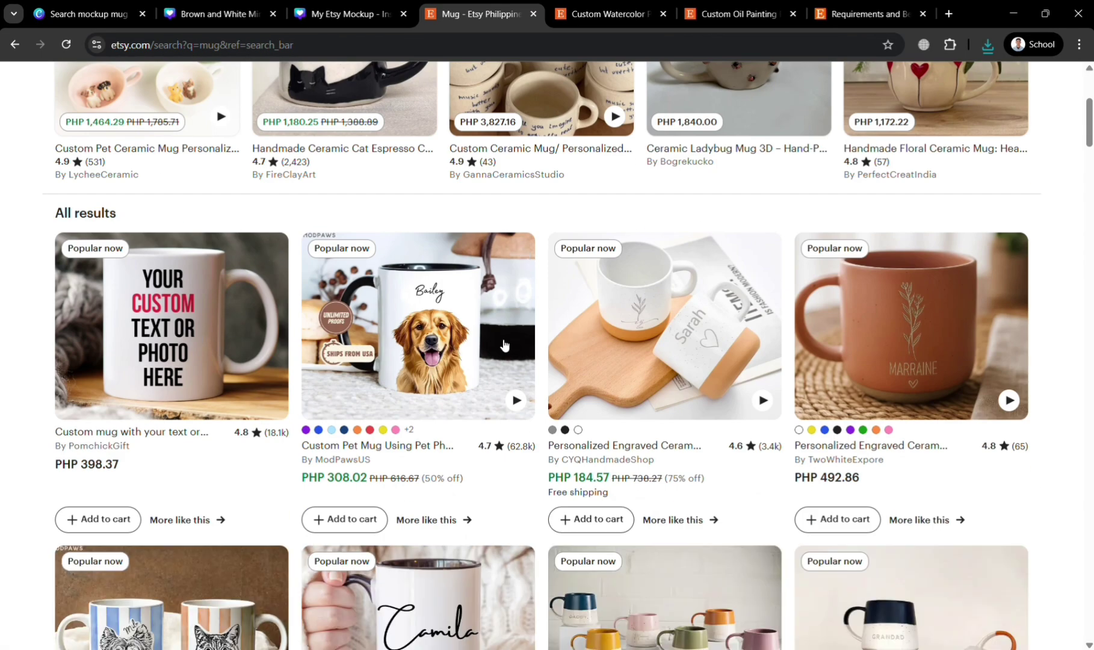
# Step: Switch from Etsy back to the Canva mug mockup design and delete the brown quote graphic on the mug
pyautogui.scroll(-2, 826, 524)
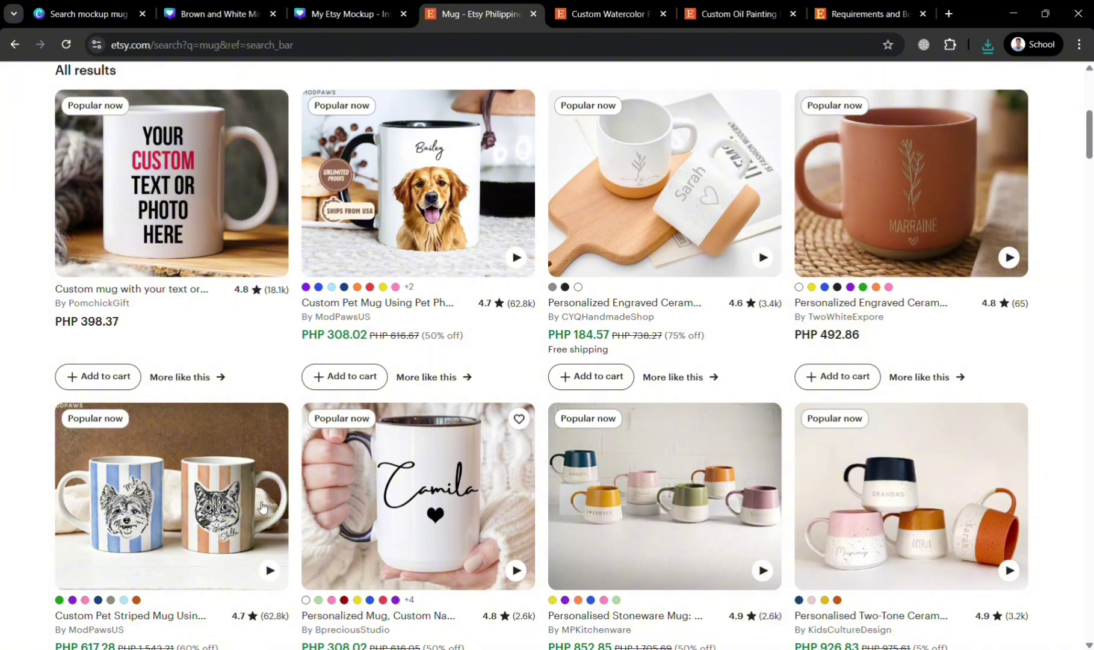
pyautogui.click(346, 14)
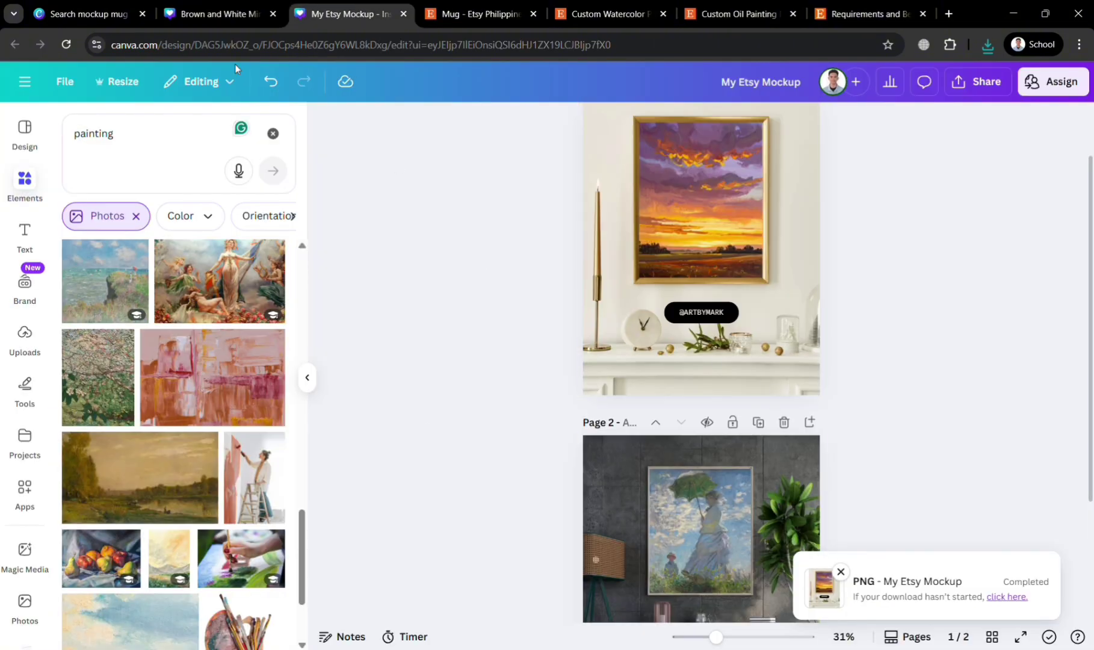
pyautogui.click(217, 14)
pyautogui.click(577, 406)
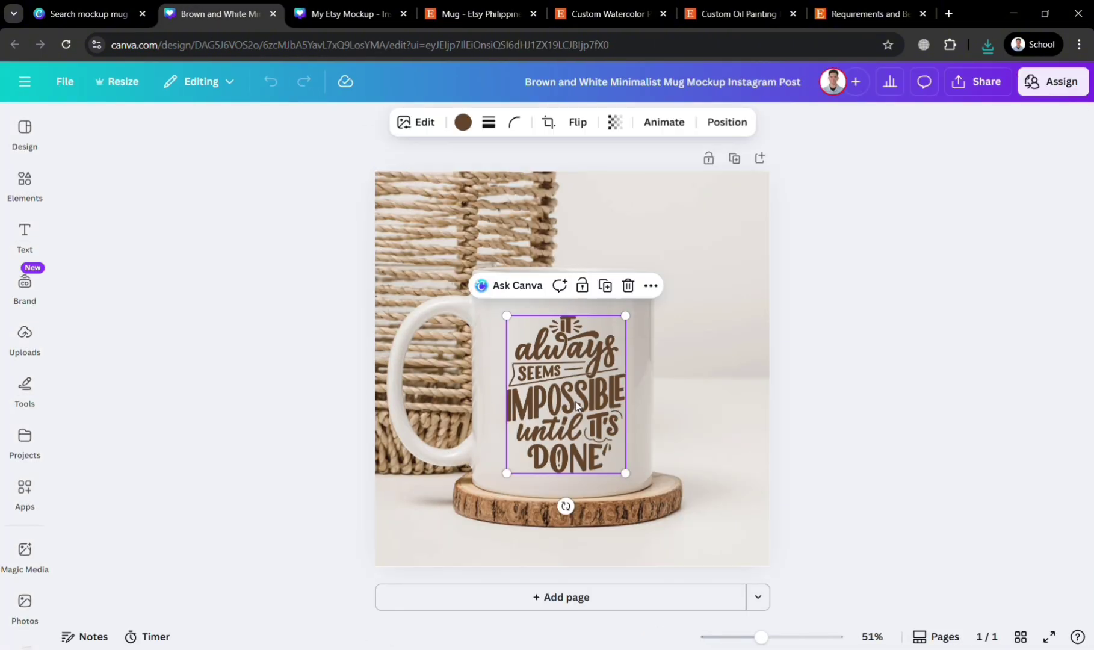
pyautogui.press('Delete')
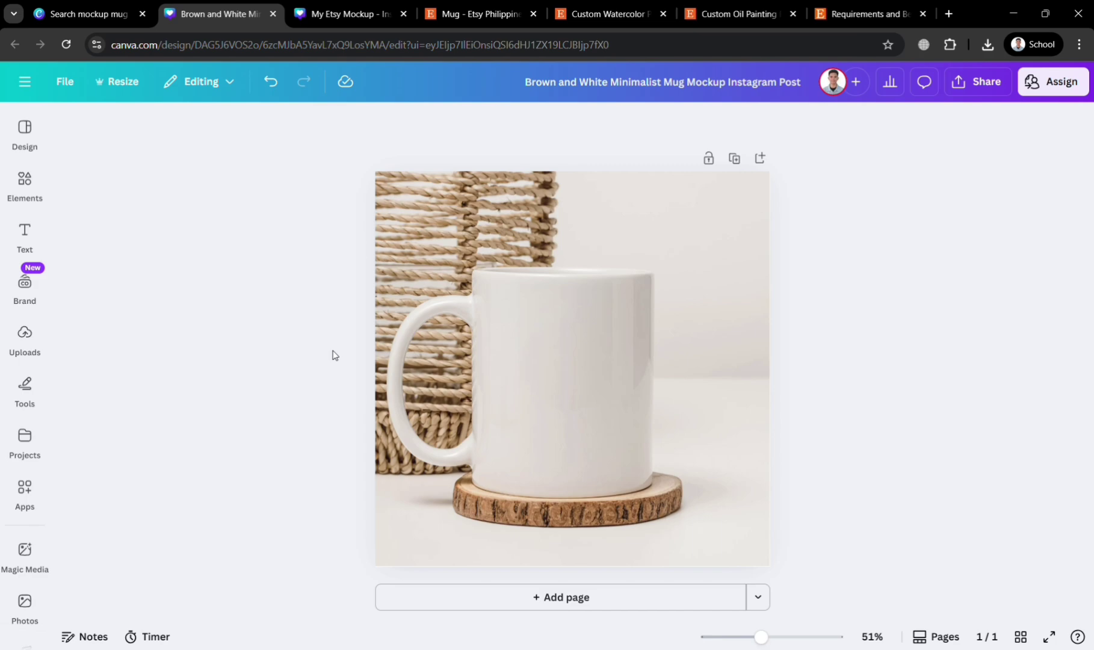
# Step: Search Canva's elements for "best mom ever" and restrict the results to graphics
pyautogui.click(27, 180)
pyautogui.write('best')
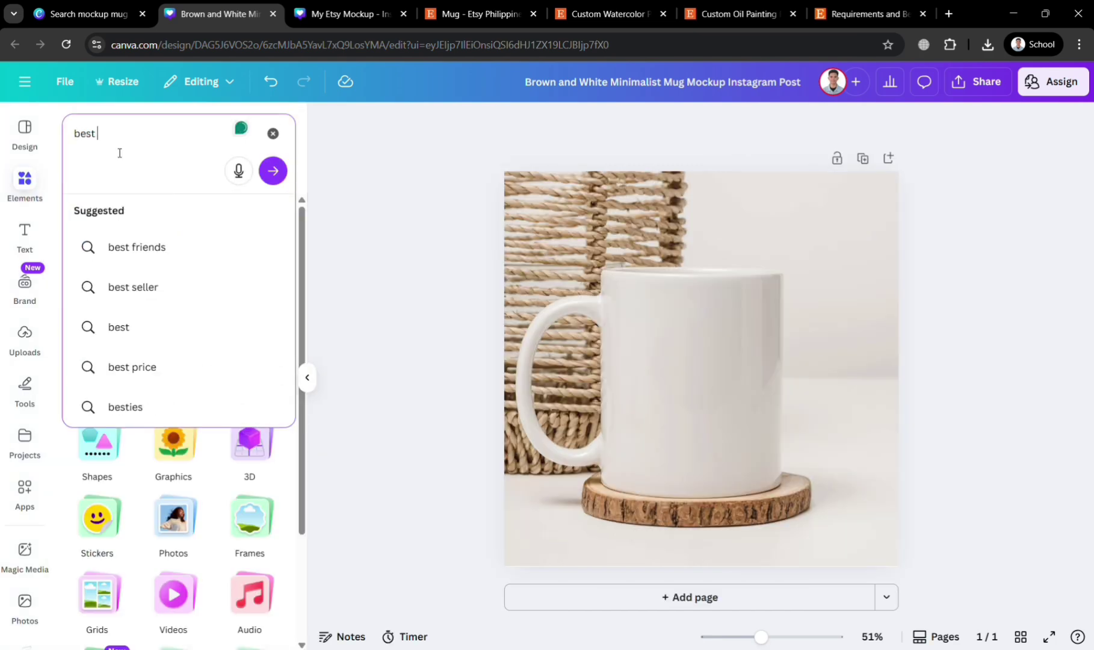
pyautogui.write(' mom')
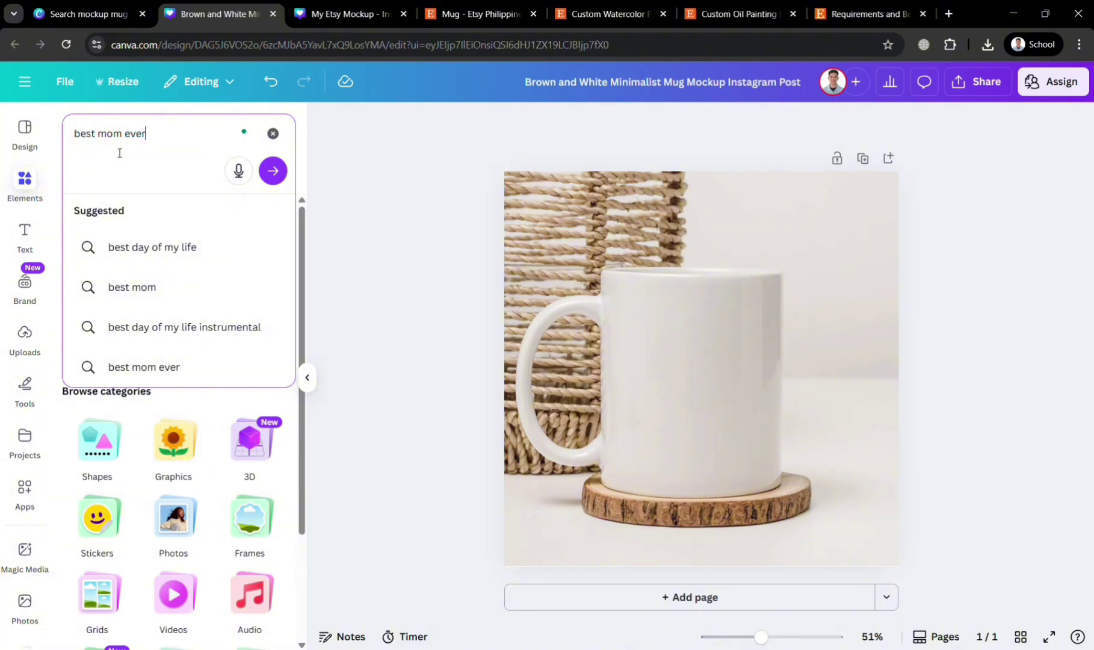
pyautogui.write(' ever')
pyautogui.press('Return')
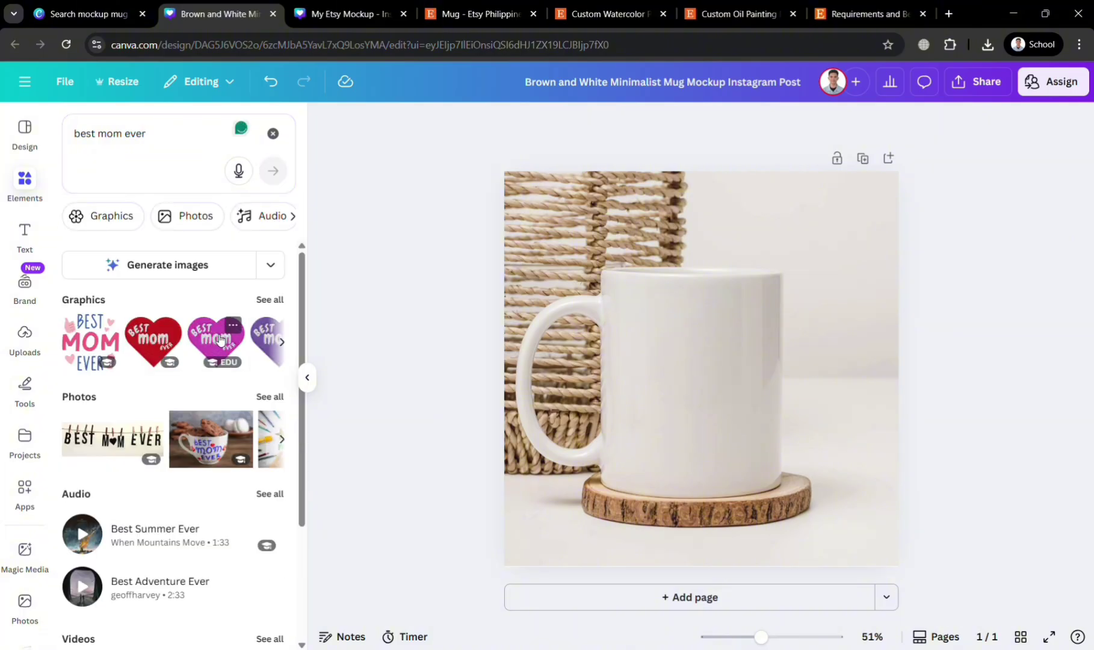
pyautogui.click(93, 224)
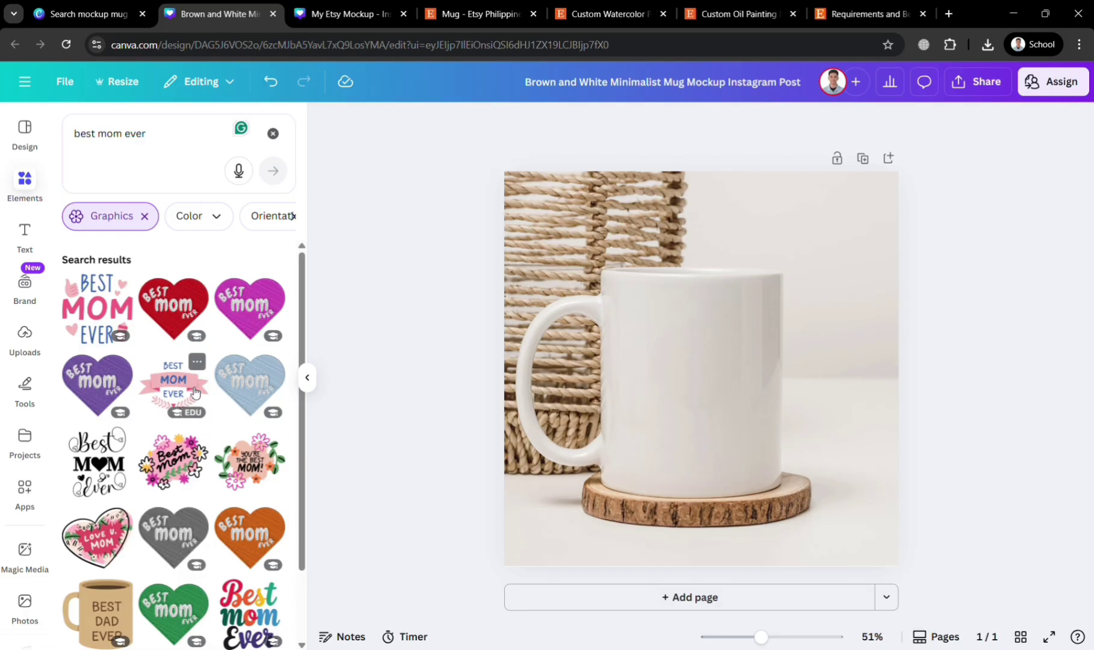
# Step: Add the black script "Best Mom Ever" graphic with the heart and position it slightly lower on the front of the mug
pyautogui.click(127, 478)
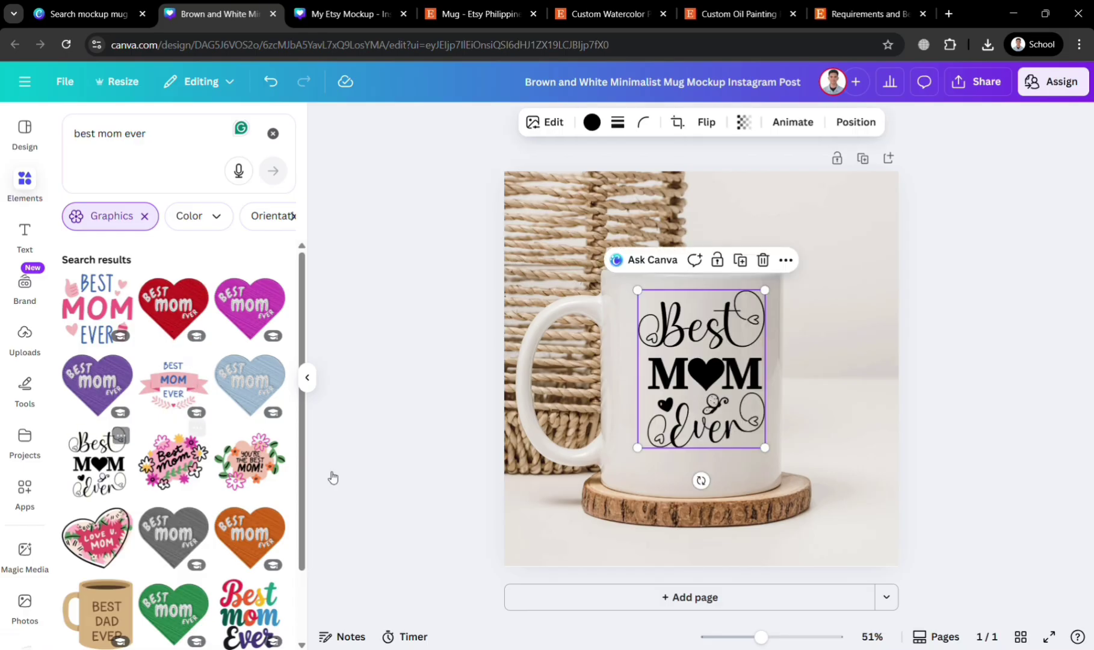
pyautogui.moveTo(709, 438); pyautogui.dragTo(698, 459)
pyautogui.click(827, 435)
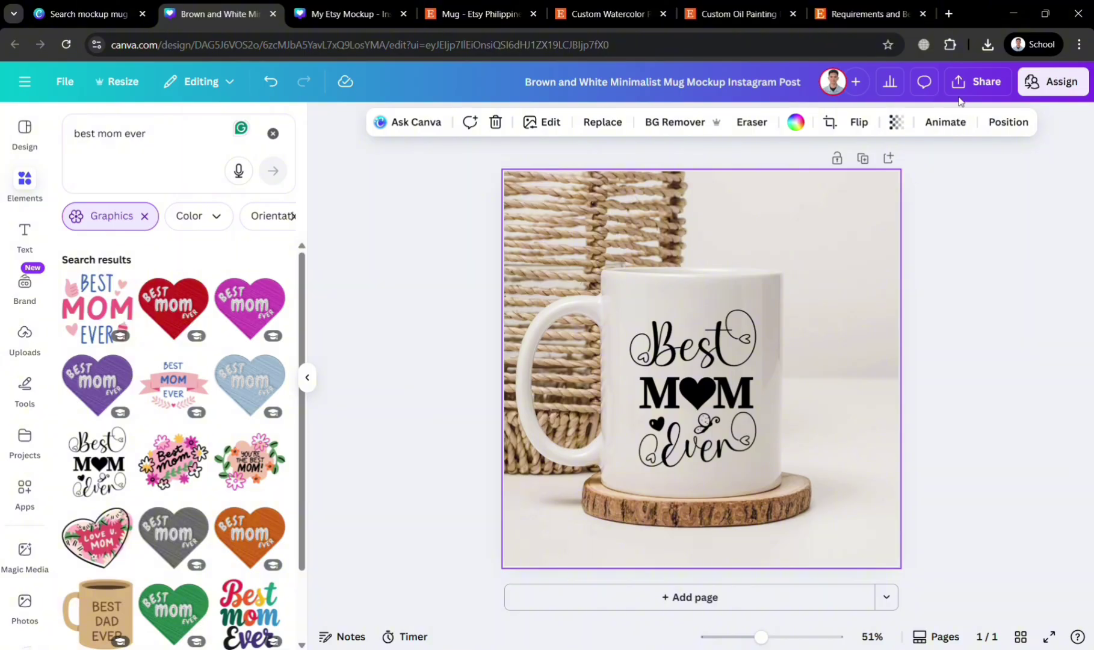
pyautogui.click(1017, 490)
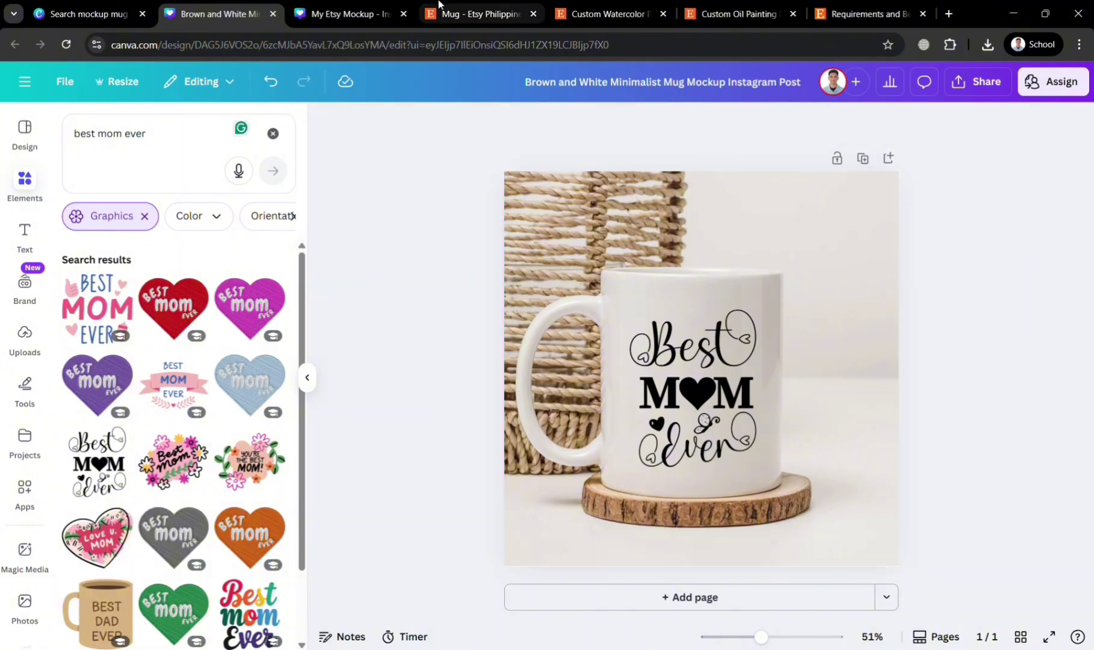
# Step: Switch to the Etsy "mug" search results and examine how the mug listing images are presented
pyautogui.click(479, 14)
pyautogui.scroll(-5, 513, 543)
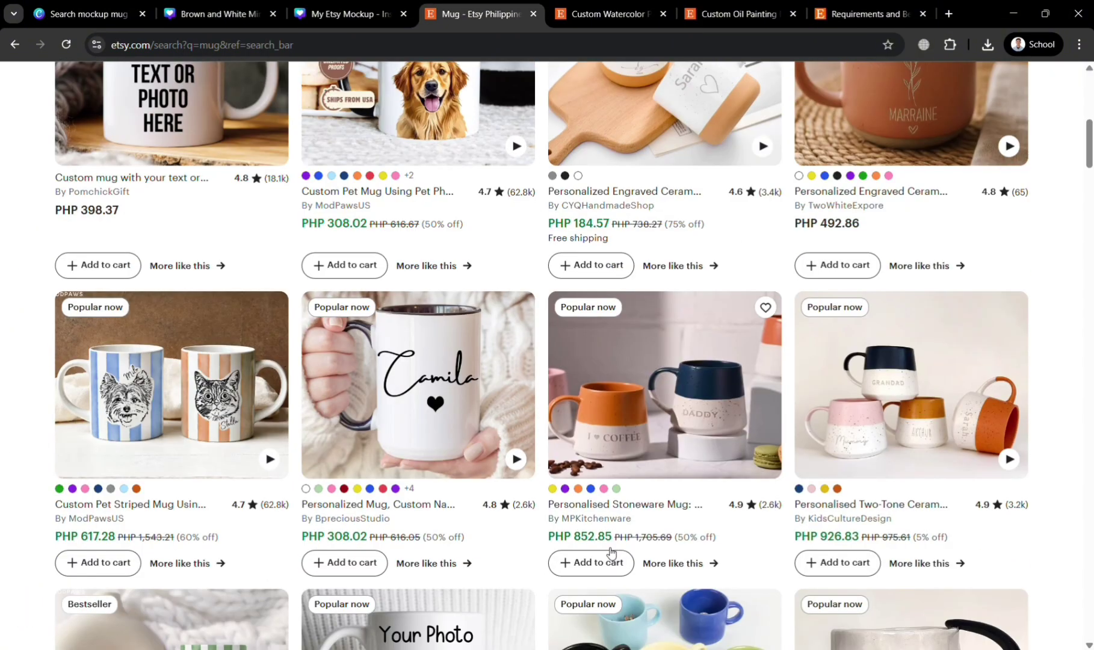
pyautogui.scroll(8, 720, 510)
pyautogui.scroll(3, 720, 508)
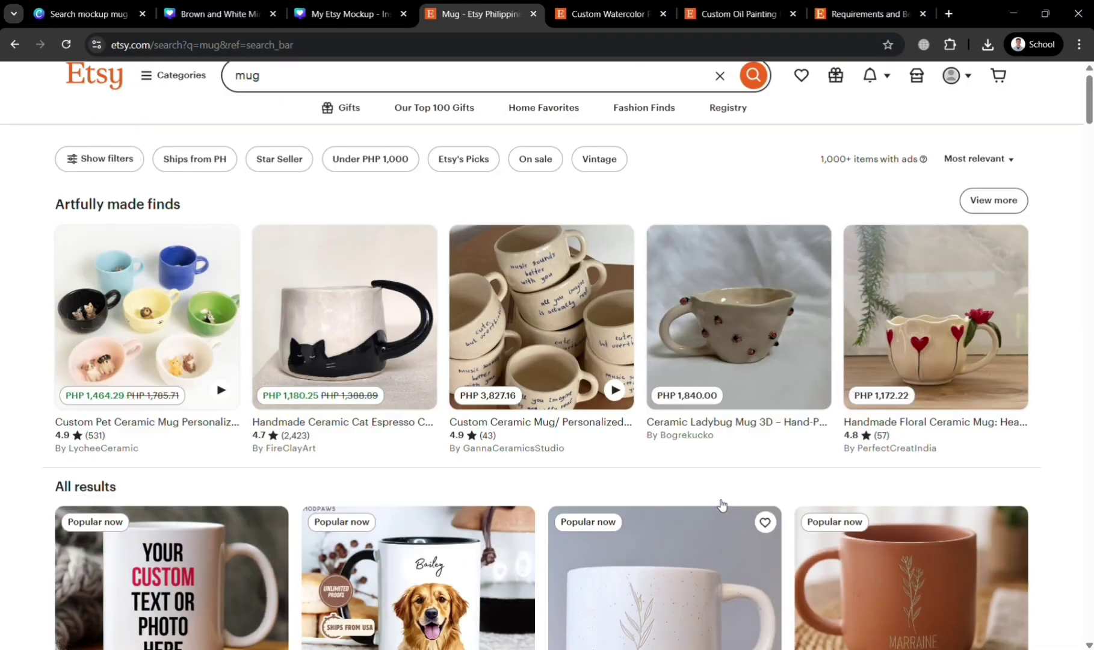
# Step: Compare the My Etsy Mockup design in Canva with the custom oil painting listing on Etsy, ending on the Canva design
pyautogui.click(351, 12)
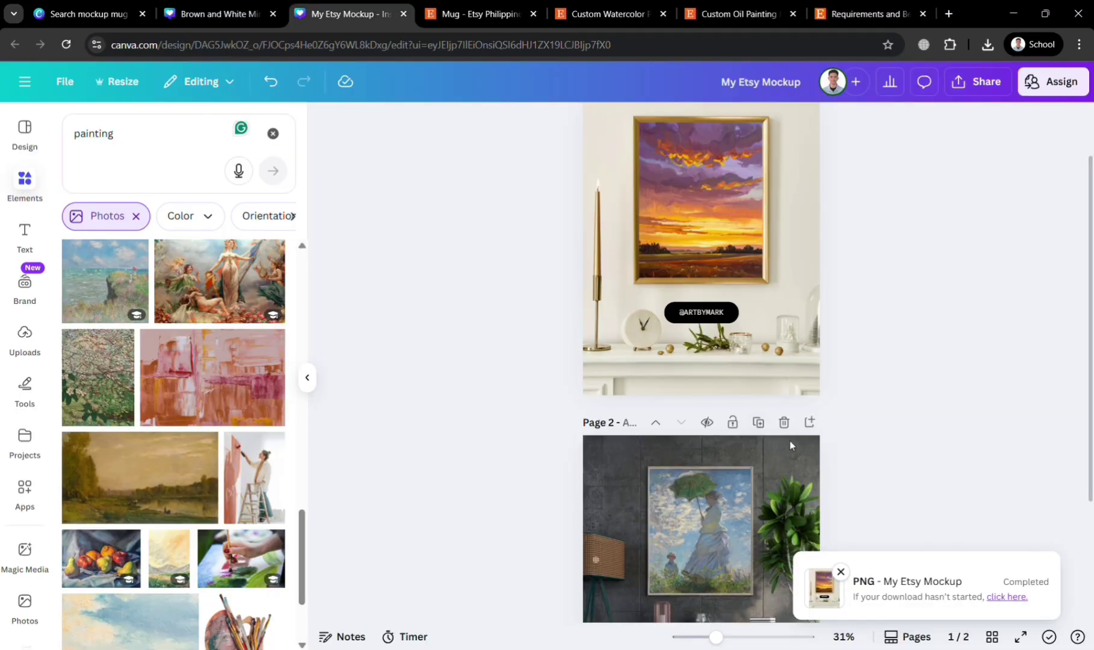
pyautogui.scroll(2, 789, 439)
pyautogui.click(737, 14)
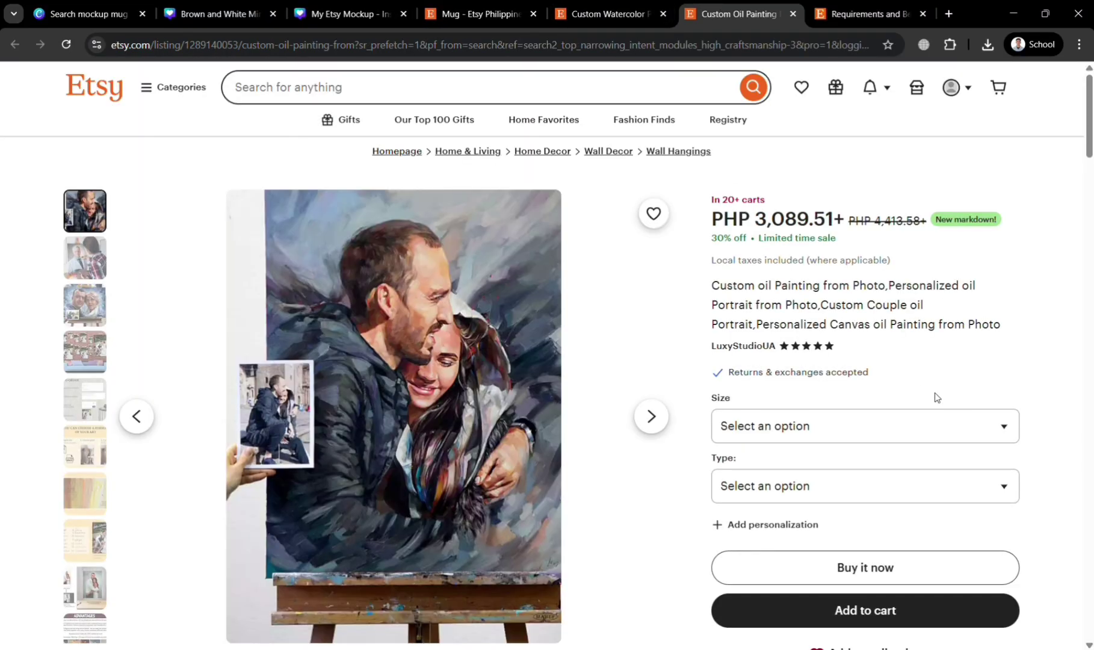
pyautogui.scroll(-3, 933, 397)
pyautogui.scroll(2, 773, 345)
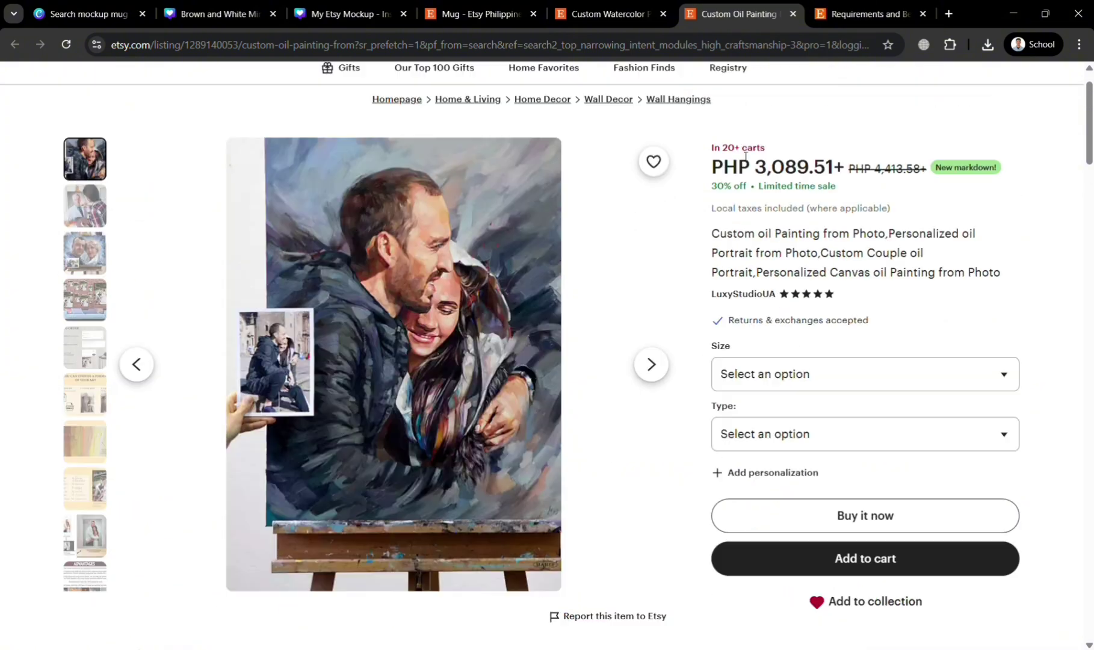
pyautogui.hotkey('ctrl', '3')
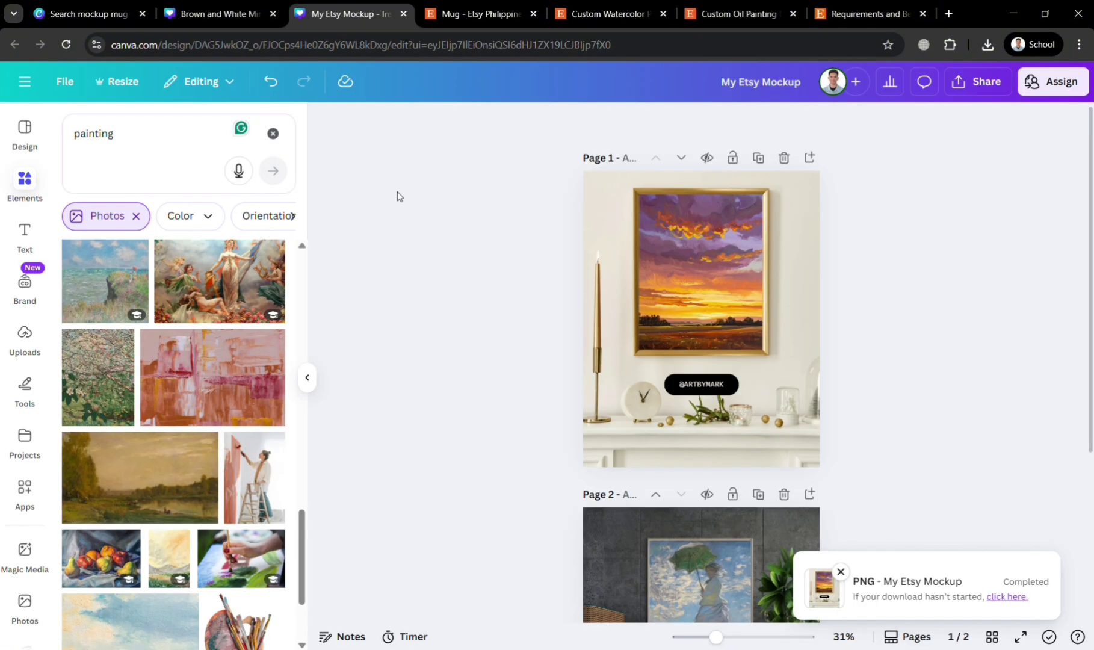